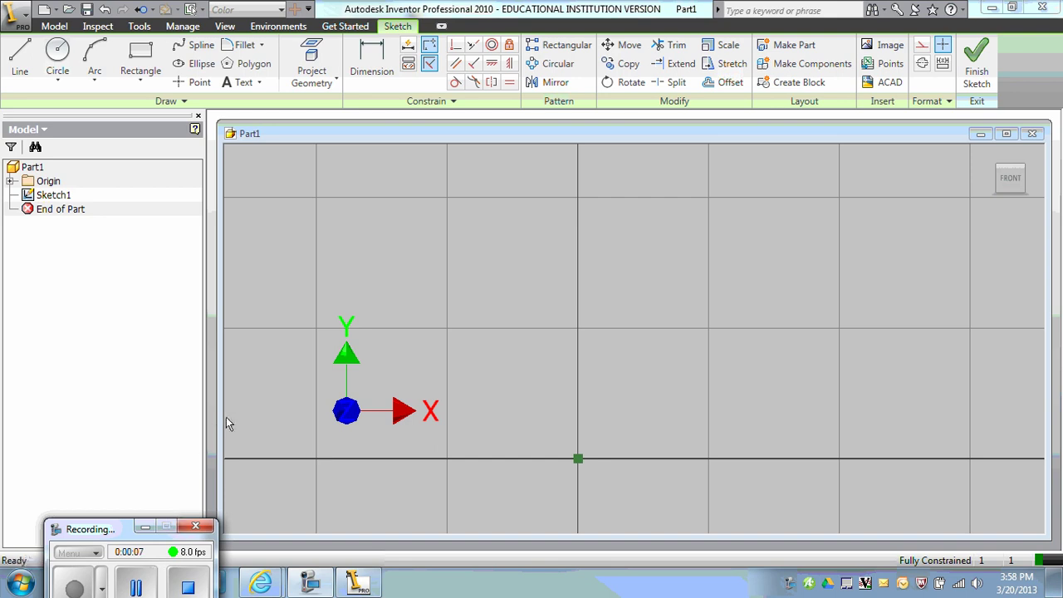
- Set Part1's document length unit to millimeter in Document Settings and apply it
click(139, 26)
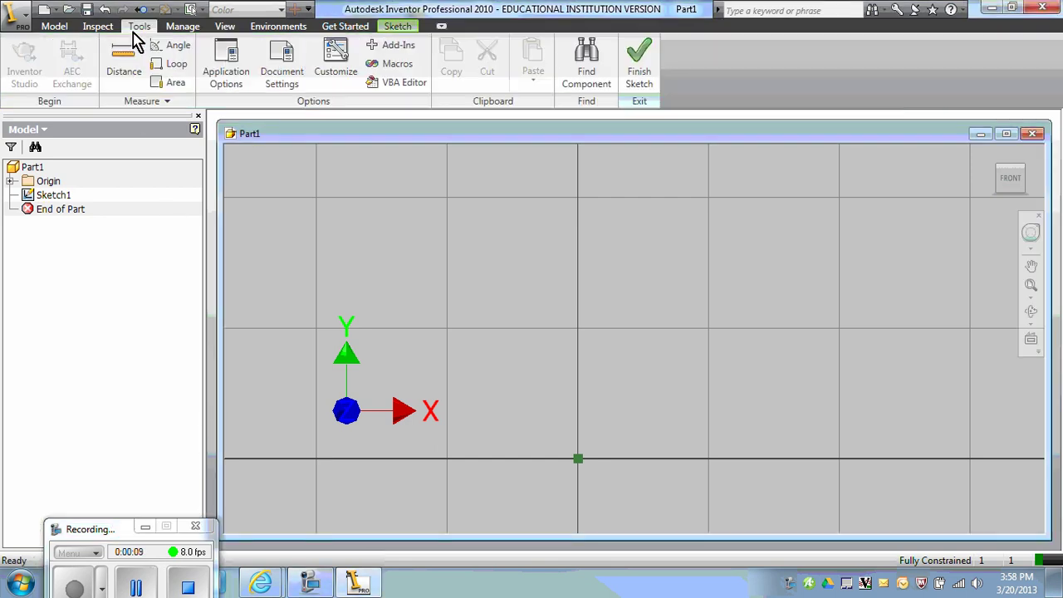
click(275, 75)
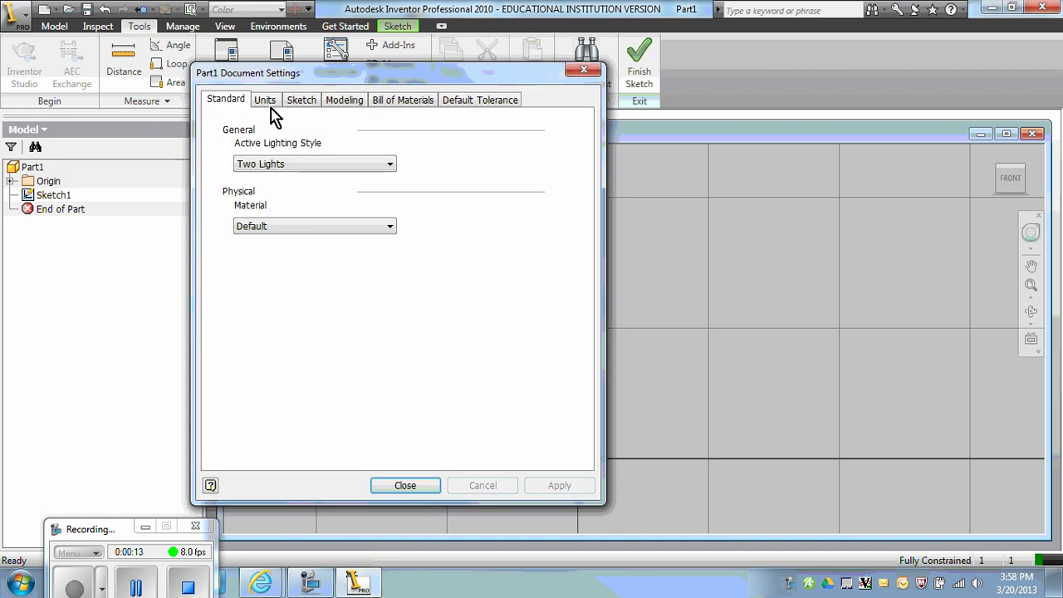
click(268, 103)
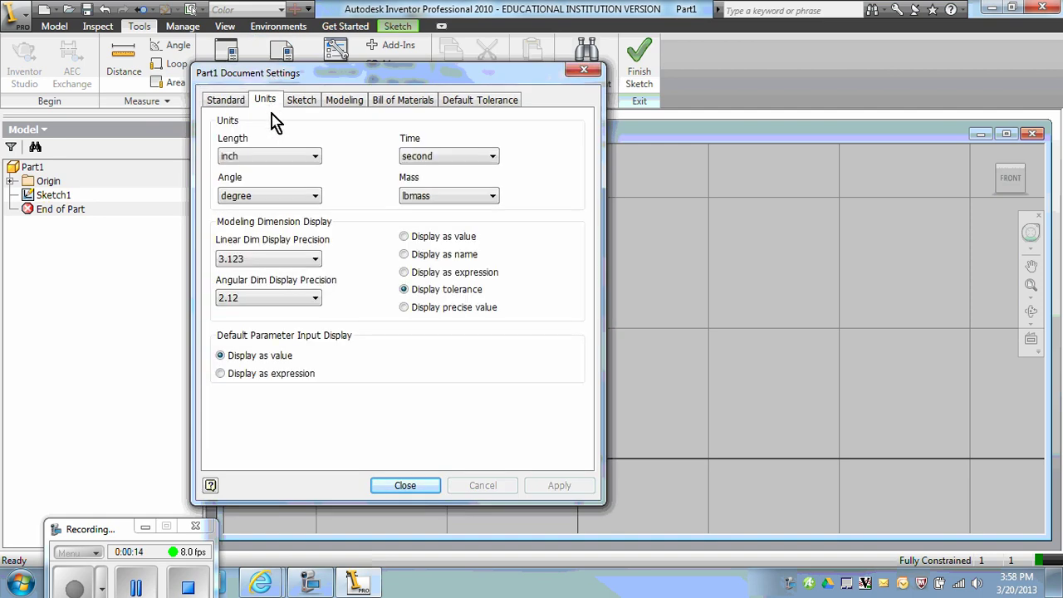
click(316, 158)
click(297, 204)
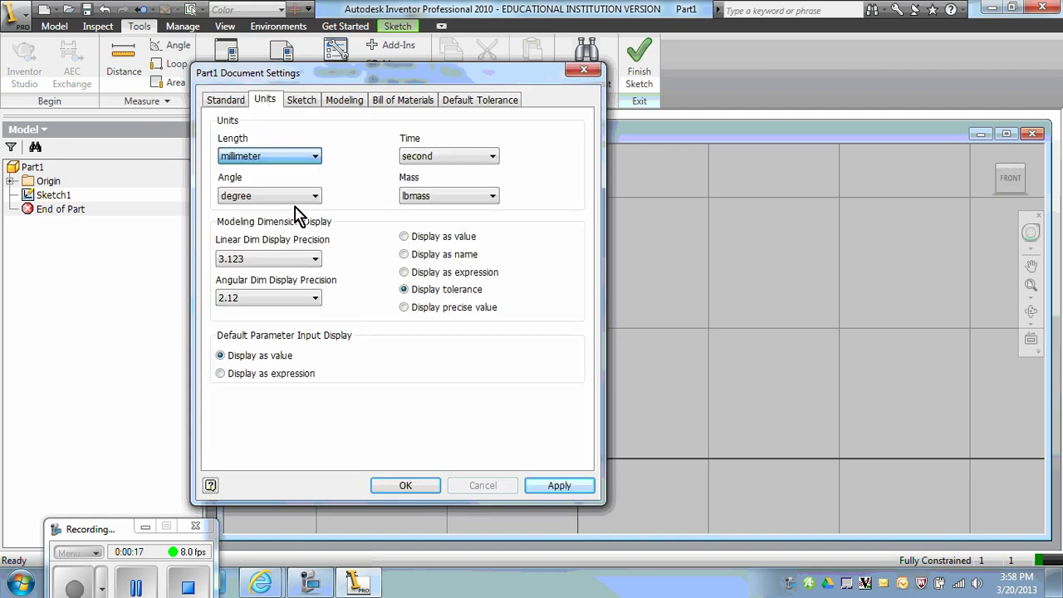
click(557, 491)
click(422, 487)
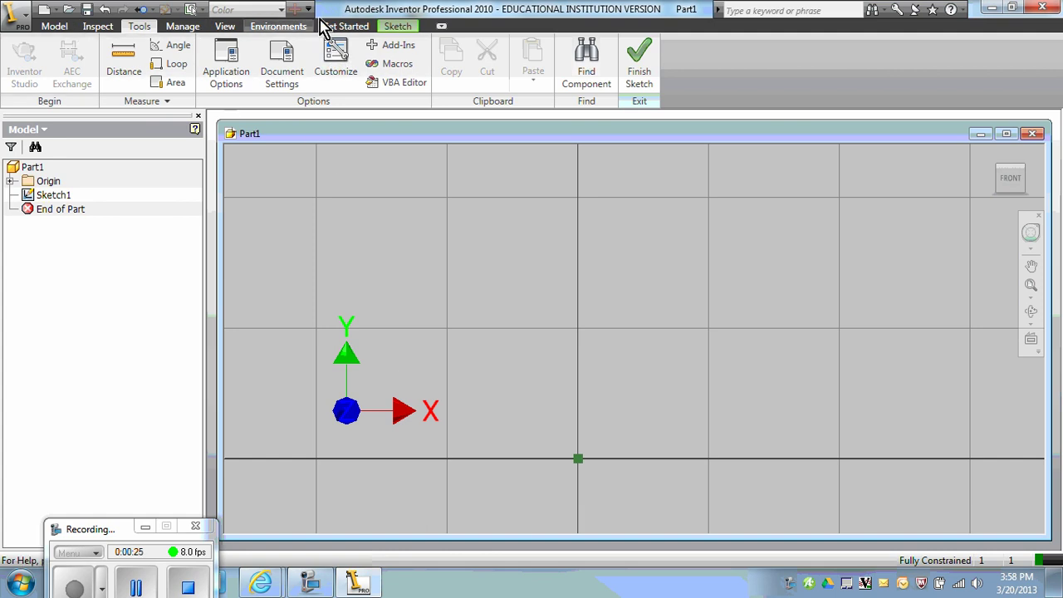
- Draw a large rectangle and a long thin horizontal rectangle crossing it
click(398, 27)
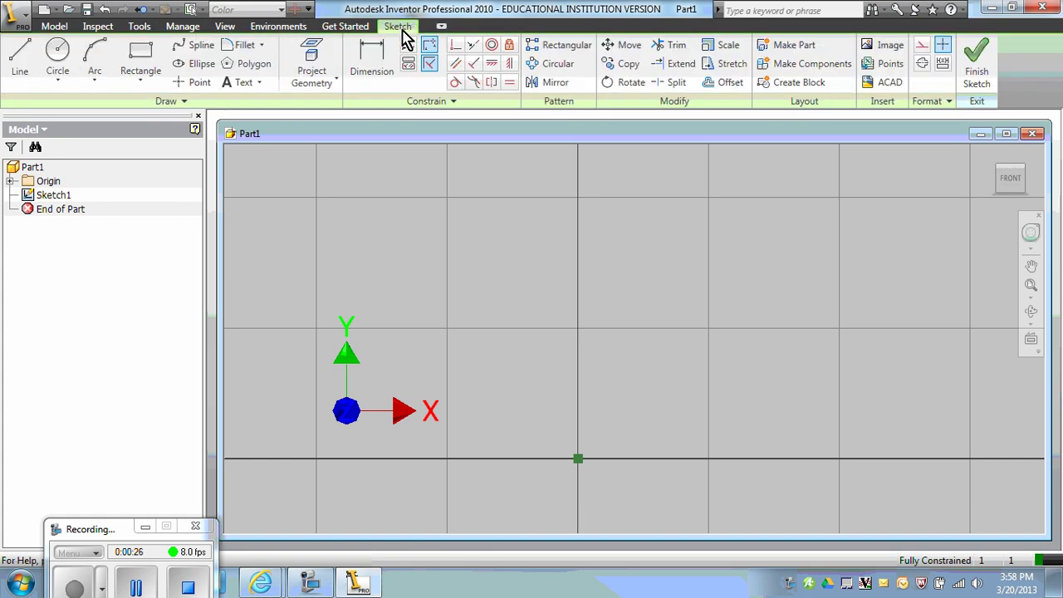
click(136, 63)
click(509, 412)
click(664, 260)
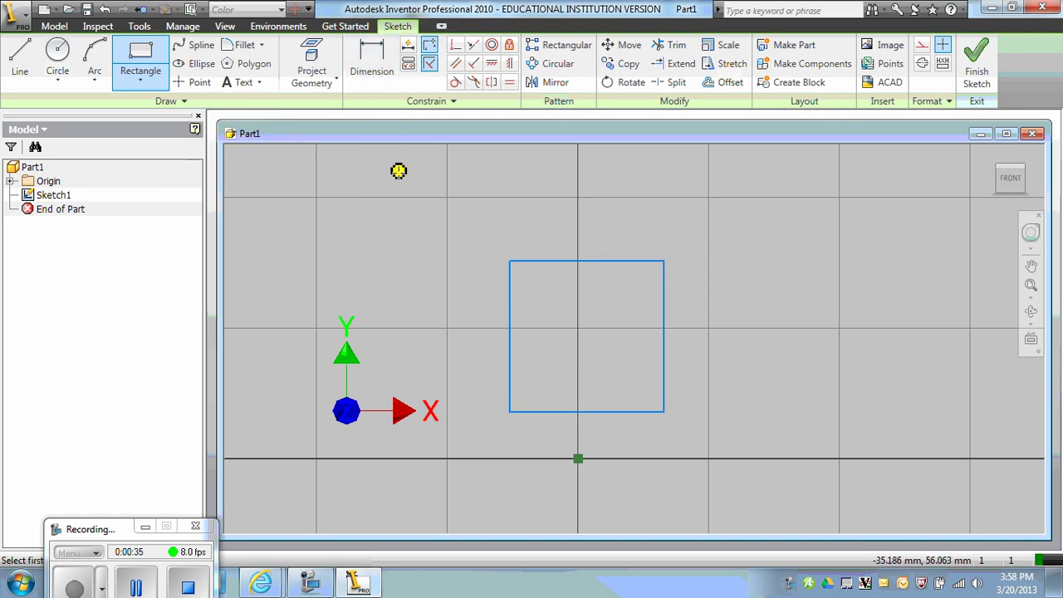
click(471, 306)
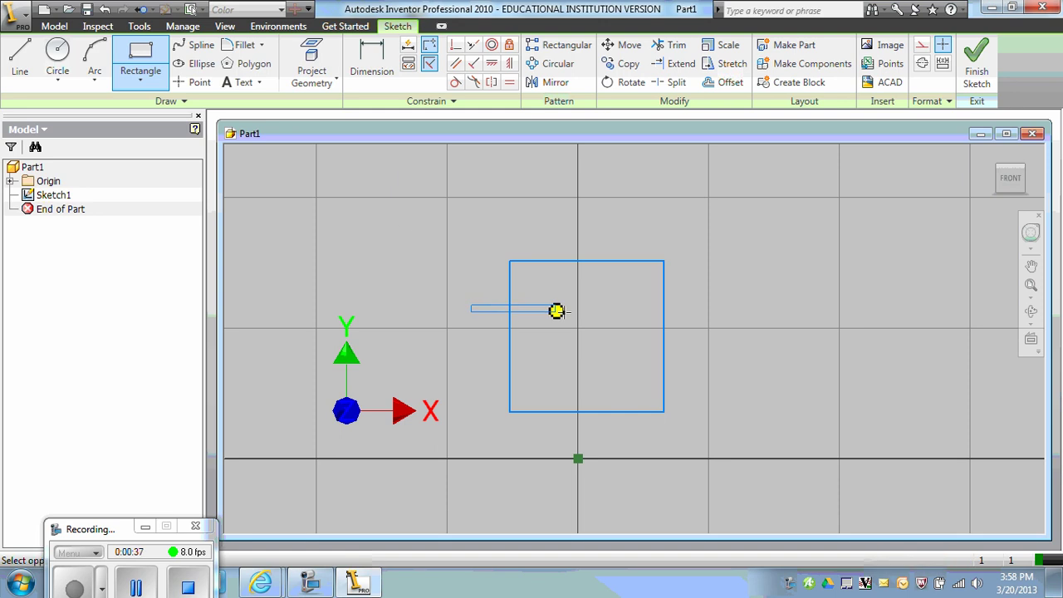
click(708, 315)
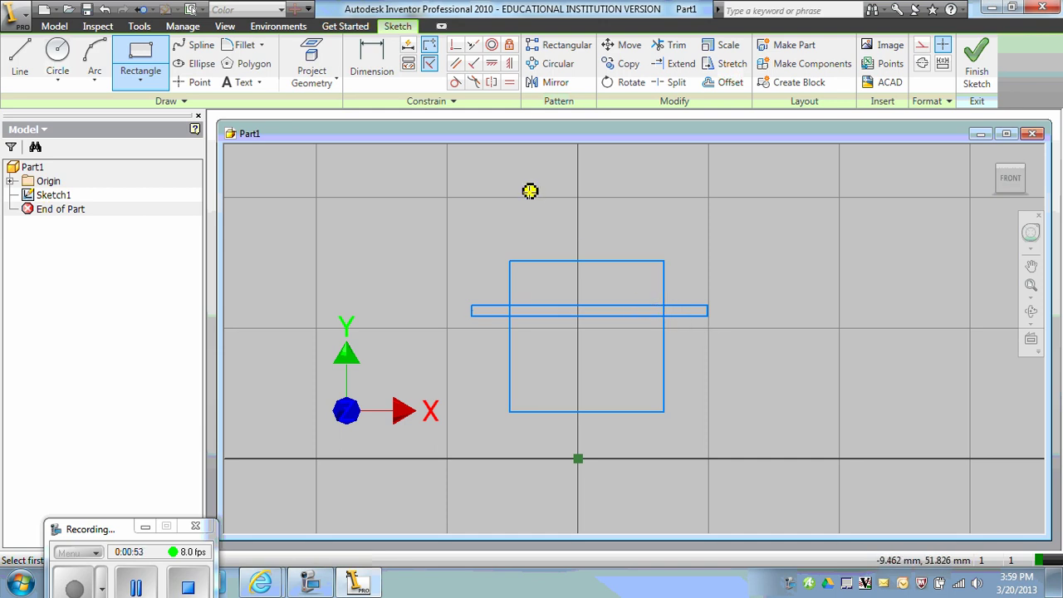
- Vertically align the thin rectangle's midpoint with the large rectangle's bottom edge midpoint
click(511, 68)
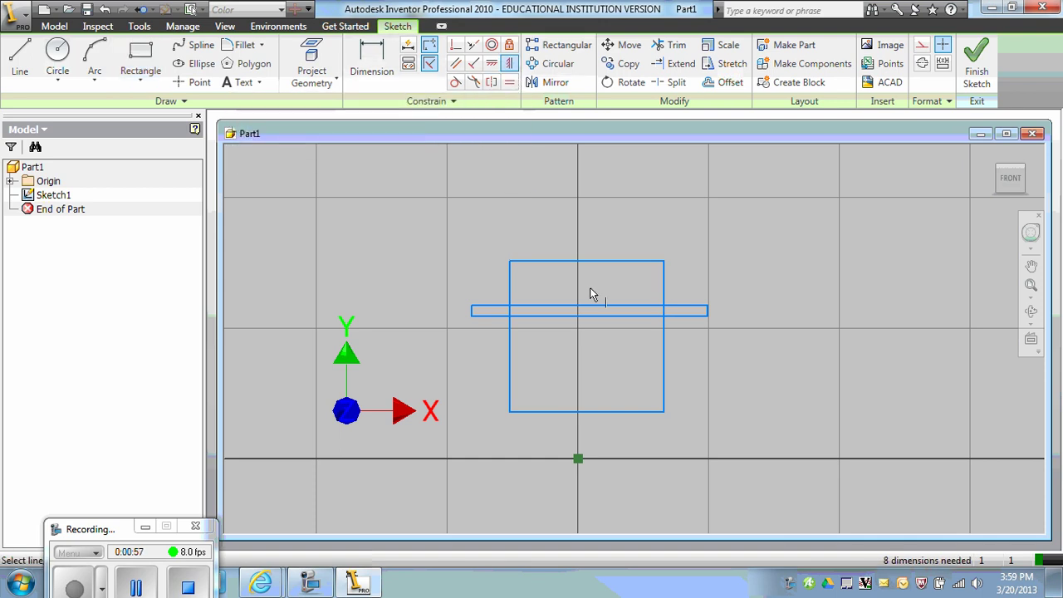
click(591, 318)
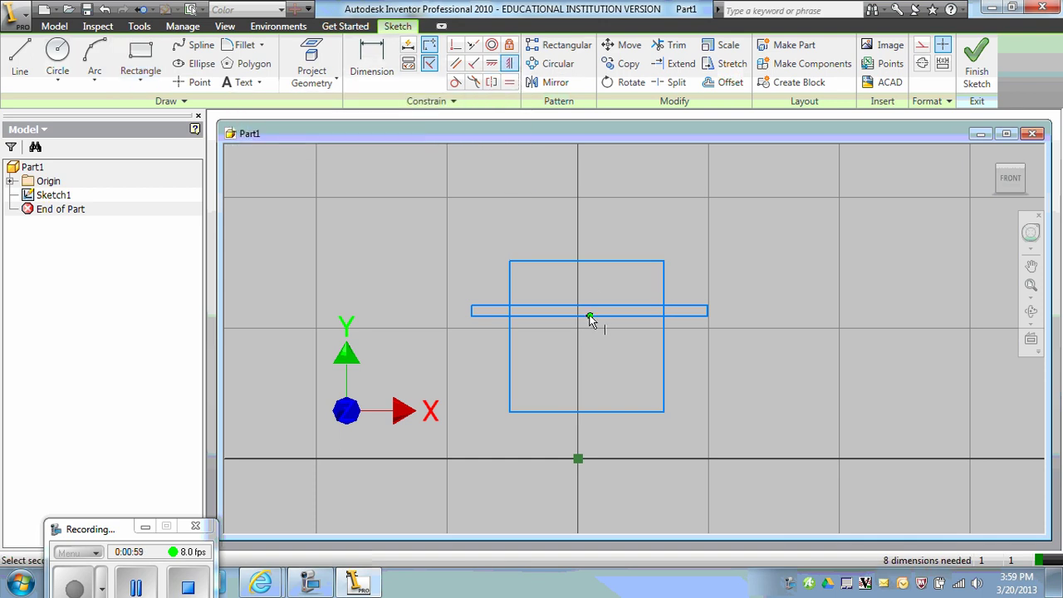
click(587, 413)
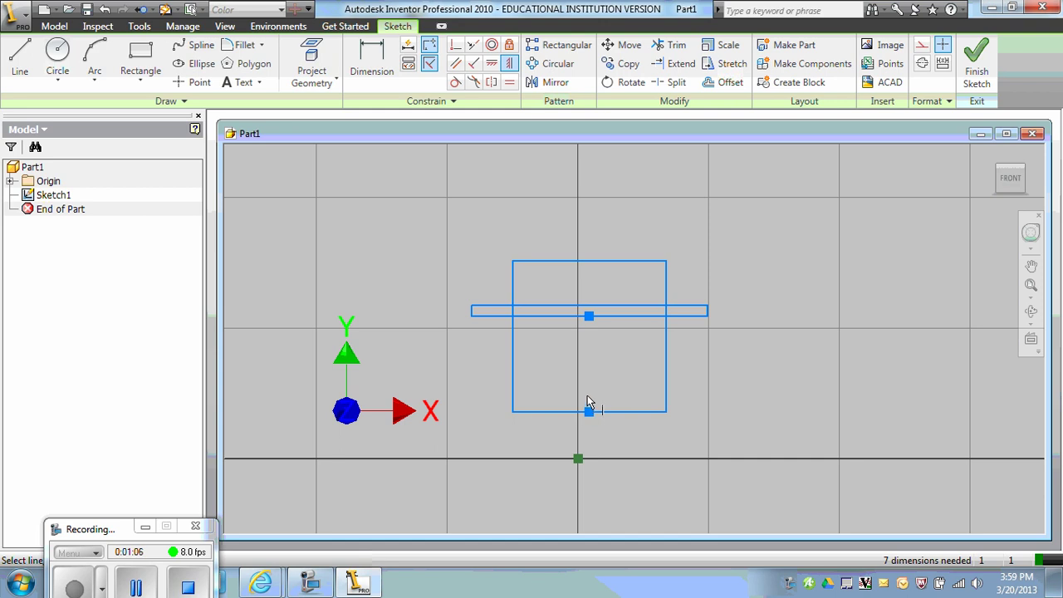
- Dimension the thin rectangle 26.4 above the large rectangle's bottom edge
click(374, 58)
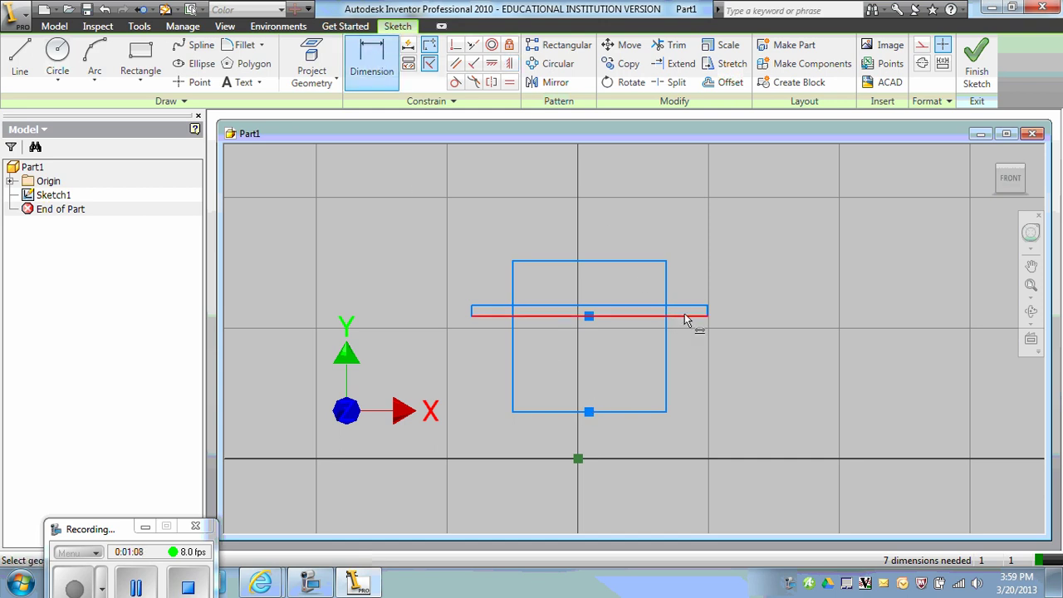
click(686, 319)
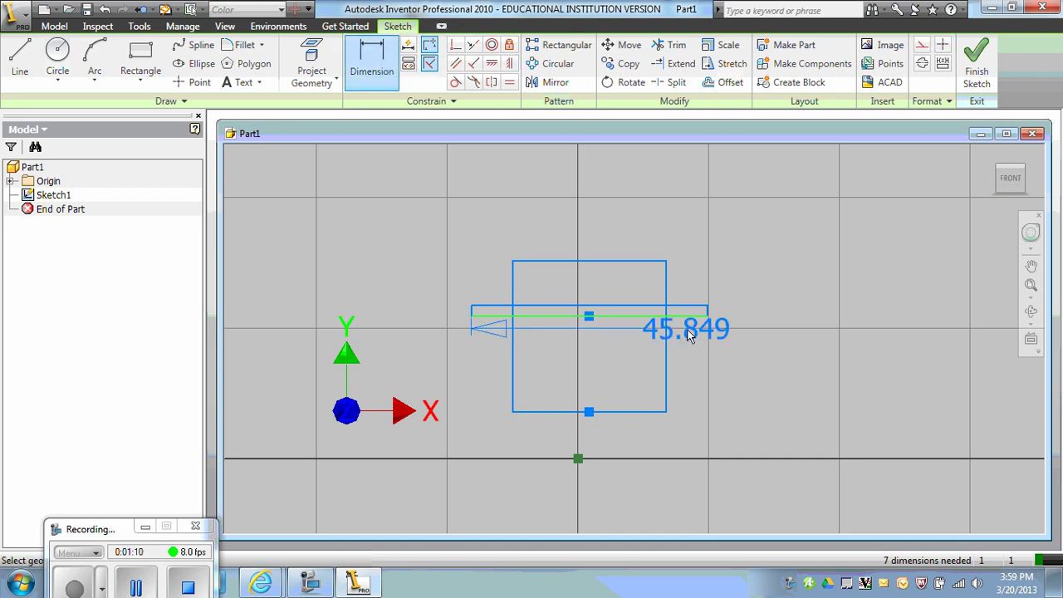
click(660, 413)
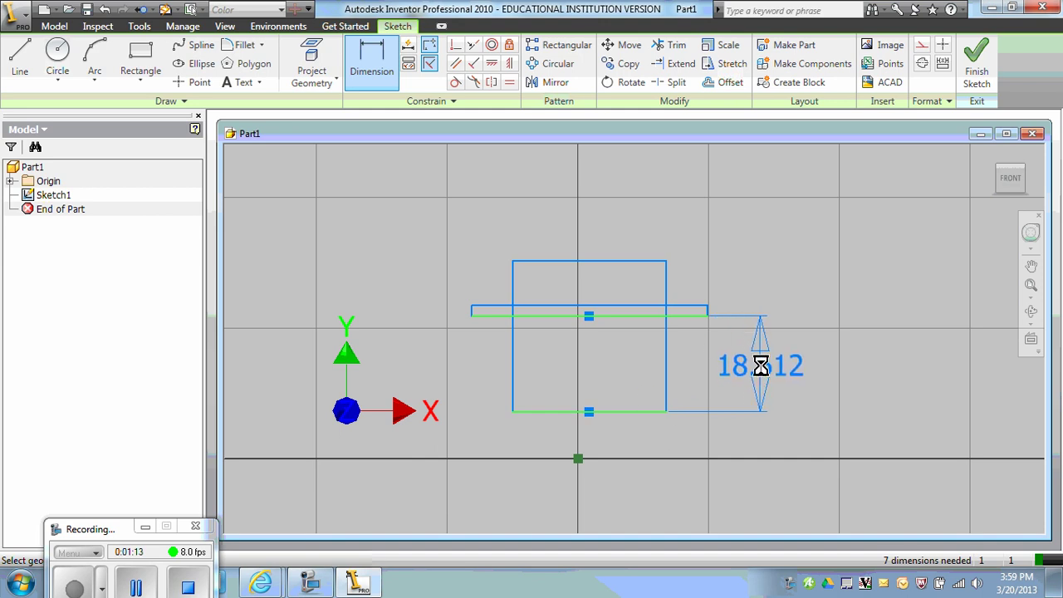
click(764, 371)
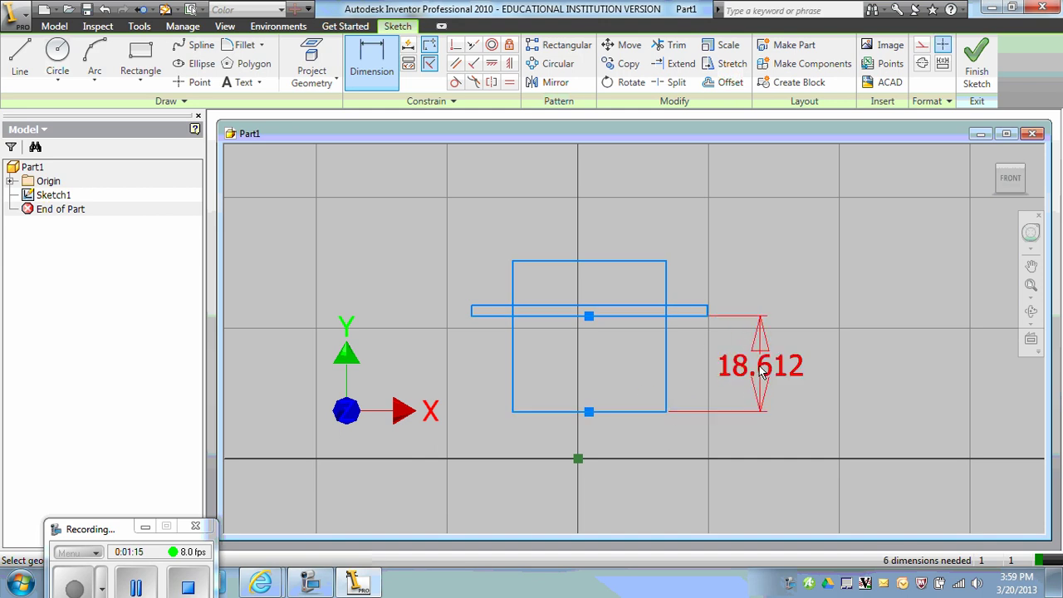
click(763, 371)
text(26.4)
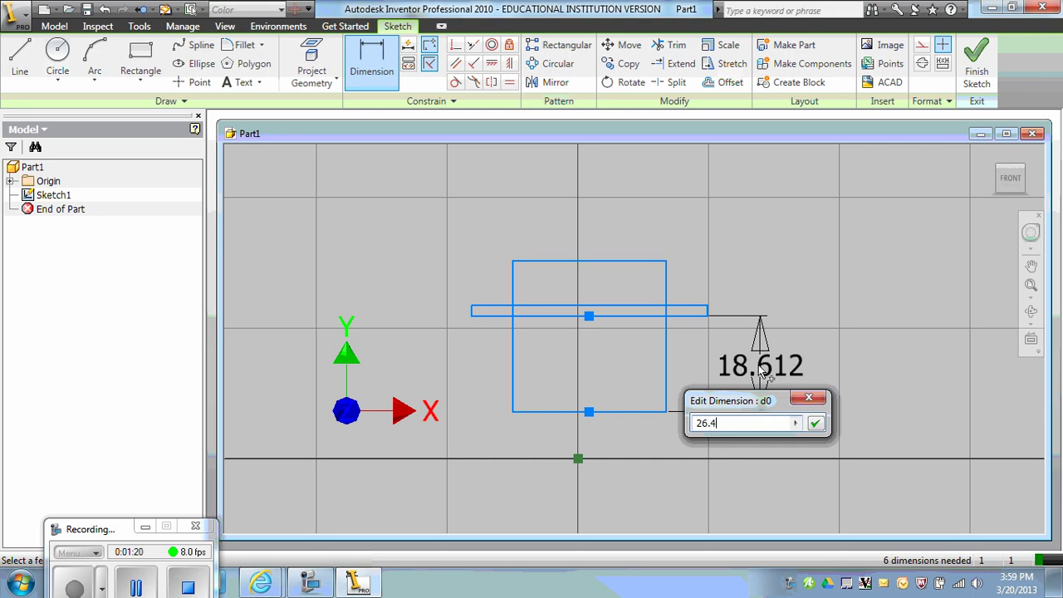
key(Return)
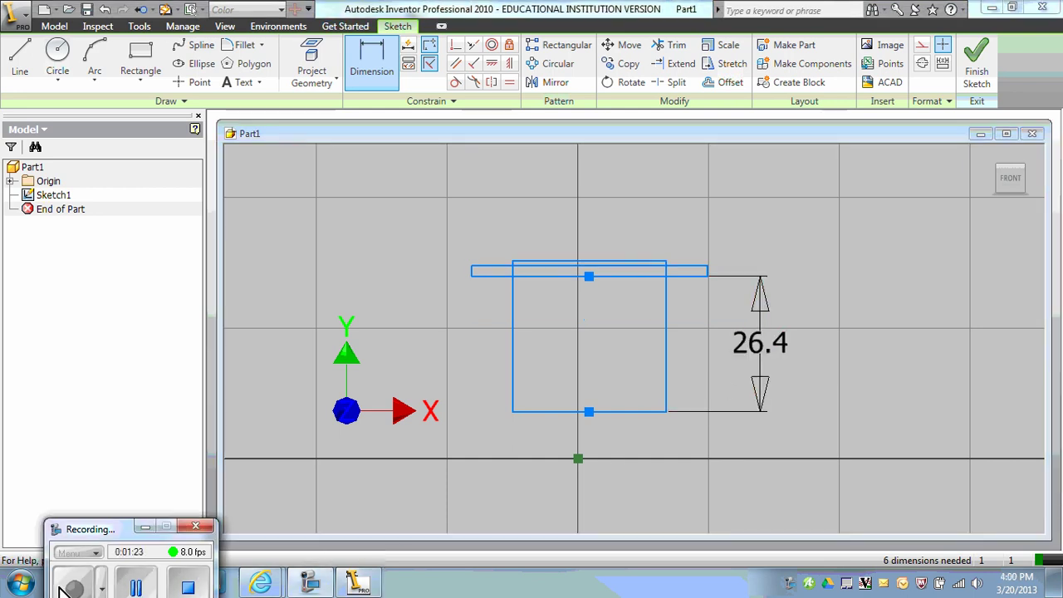
- Give the large rectangle a 35.6 height dimension
click(534, 412)
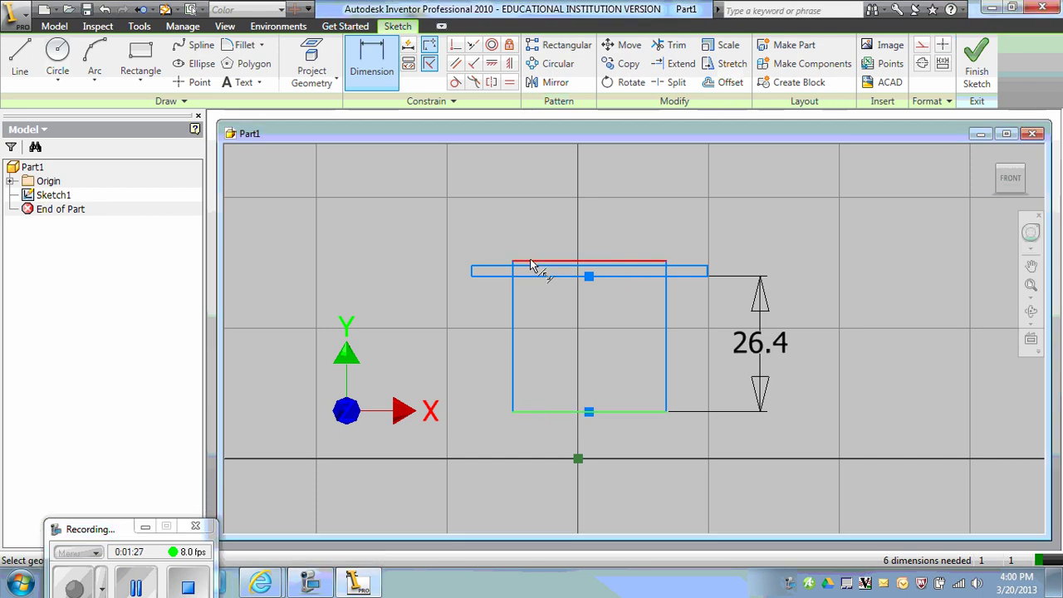
click(536, 262)
click(413, 334)
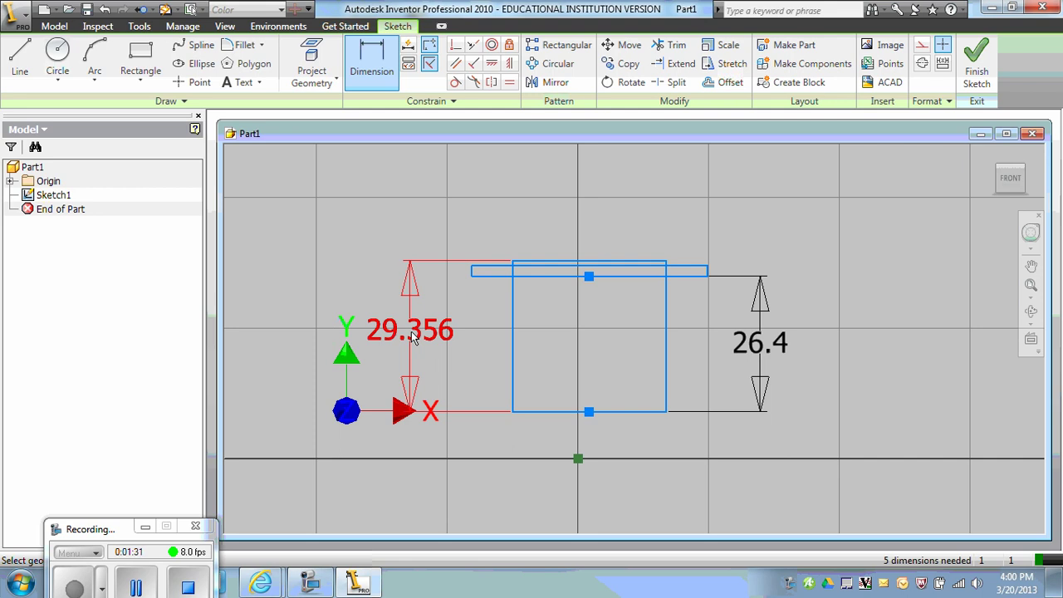
click(413, 335)
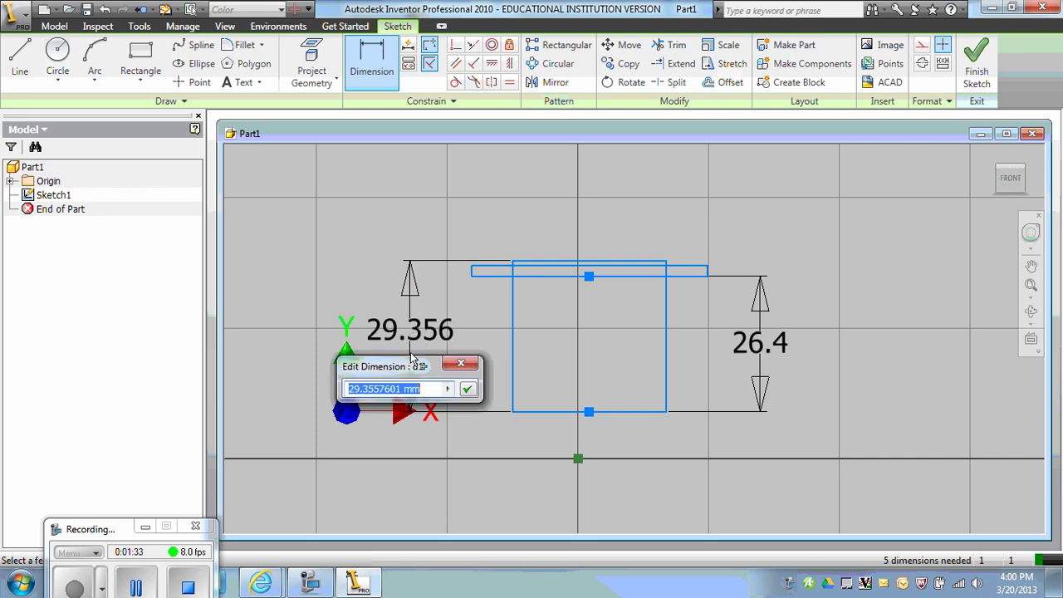
text(35.6)
key(Return)
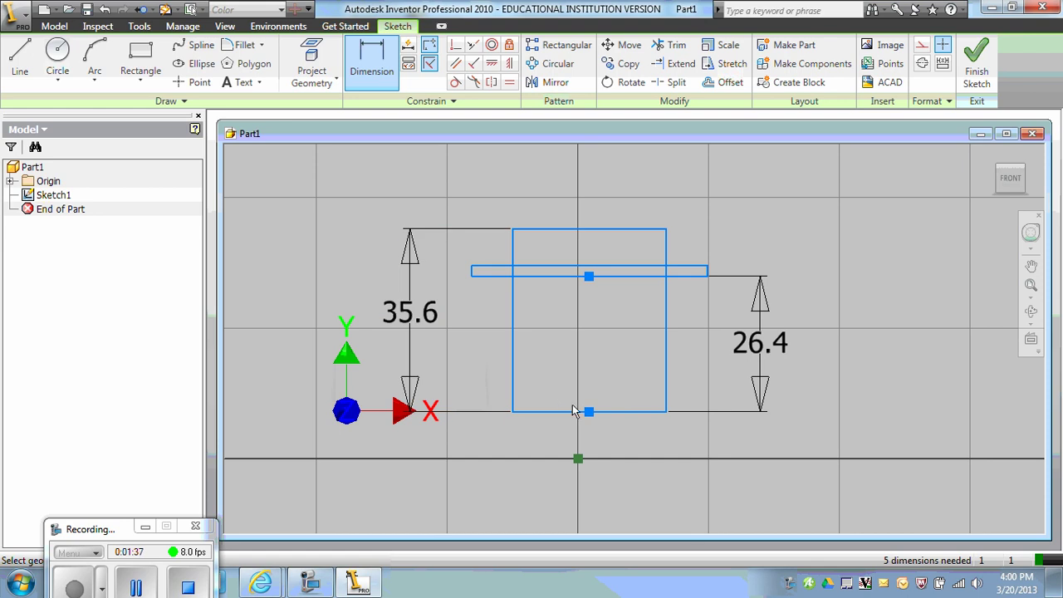
- Make the large rectangle's bottom edge midpoint coincident with the sketch origin
mouse_move(589, 430)
click(461, 55)
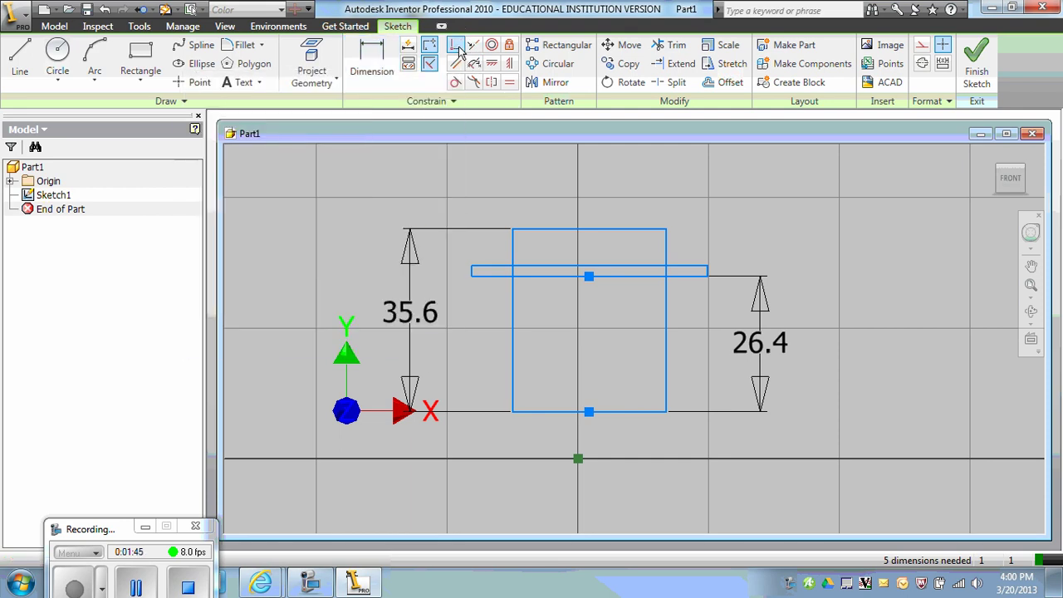
click(591, 416)
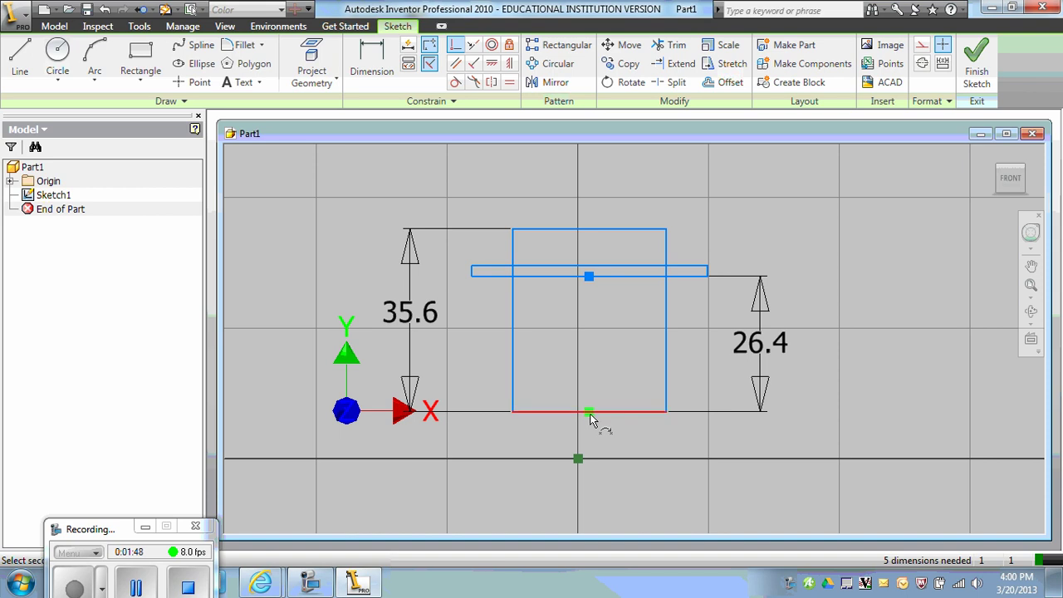
click(579, 464)
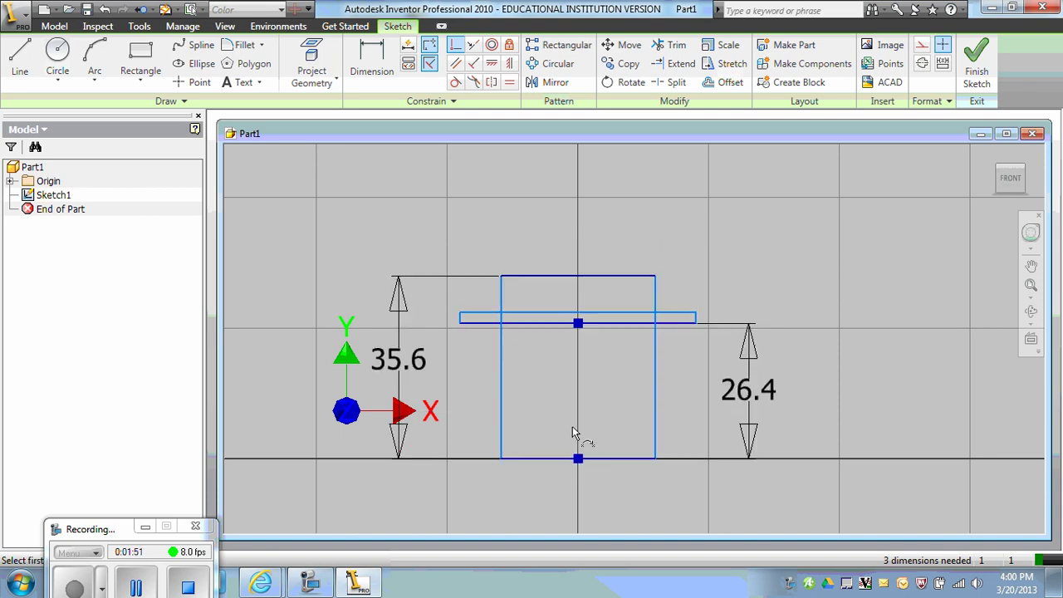
- Set the main rectangle's width dimension to 39.5
click(371, 60)
click(654, 399)
click(501, 424)
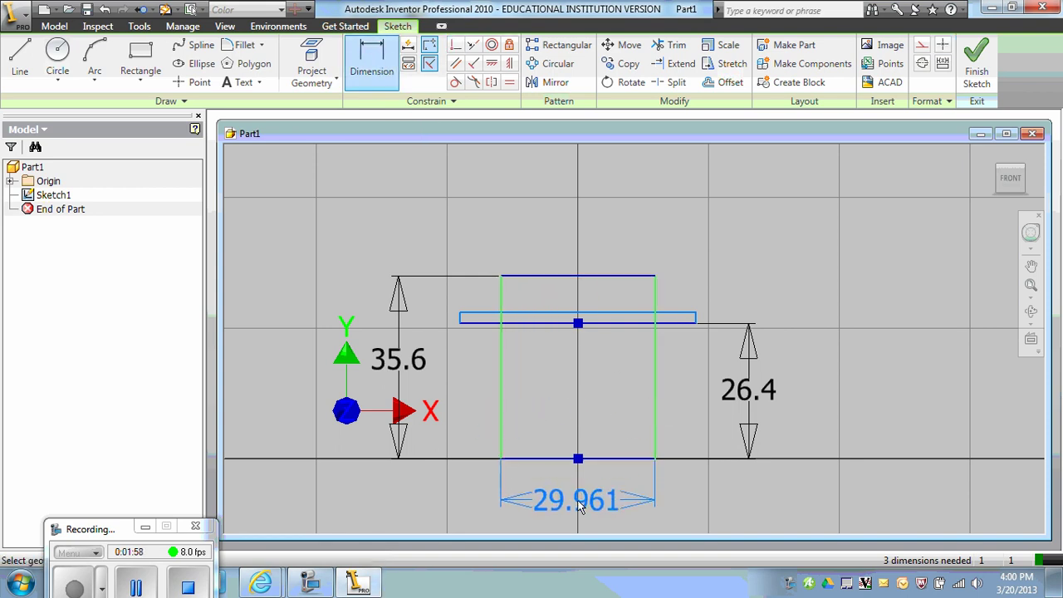
click(580, 505)
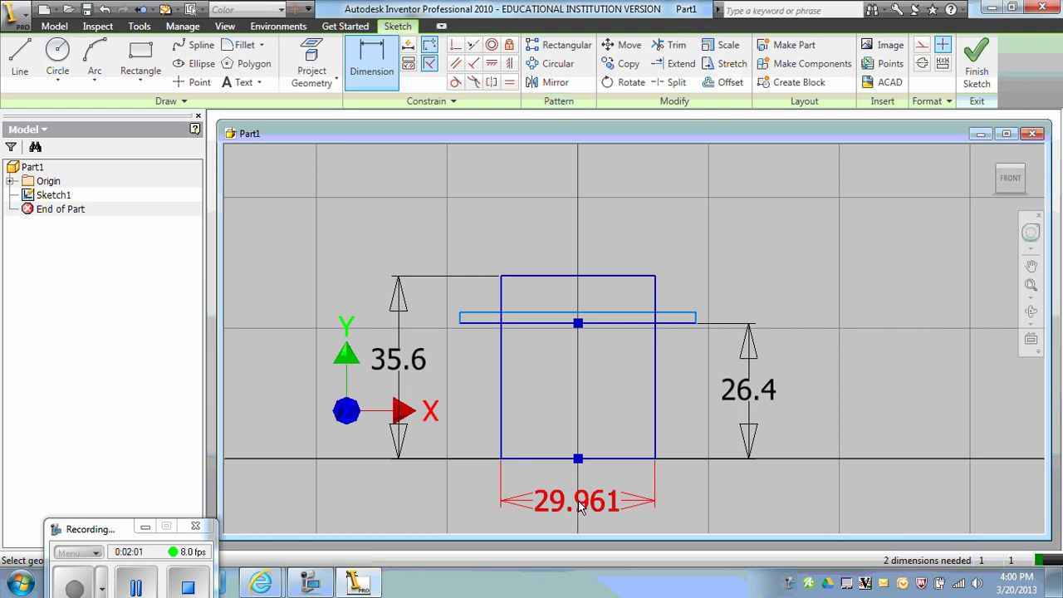
click(581, 507)
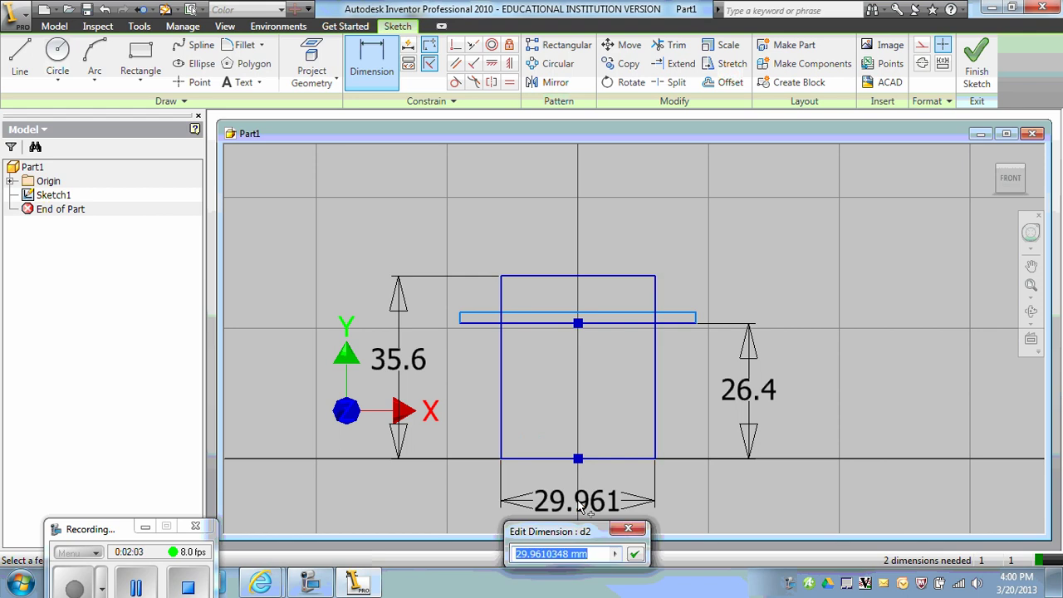
text(39.5)
key(Return)
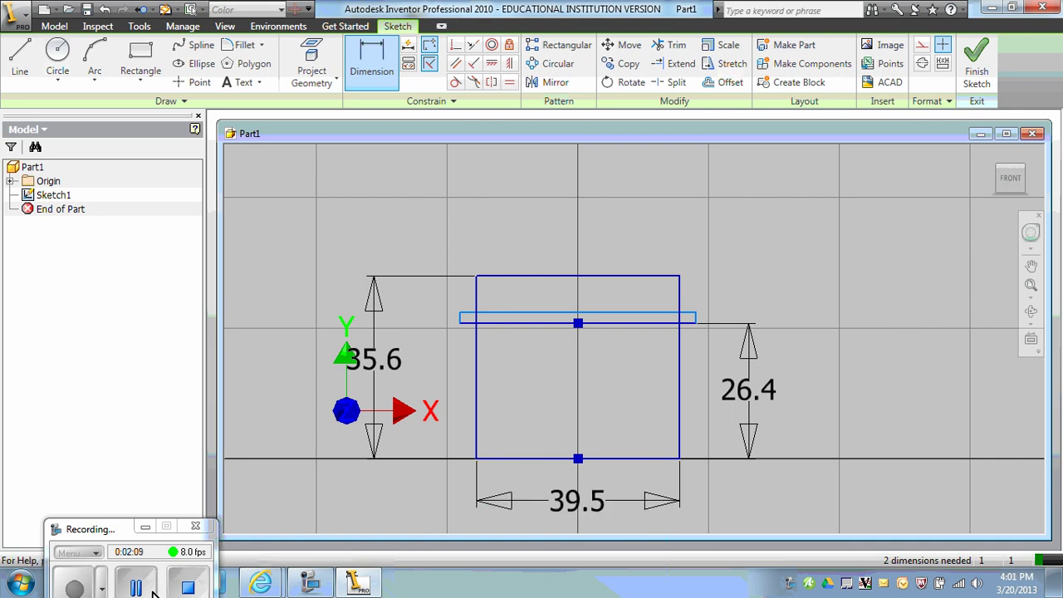
click(90, 586)
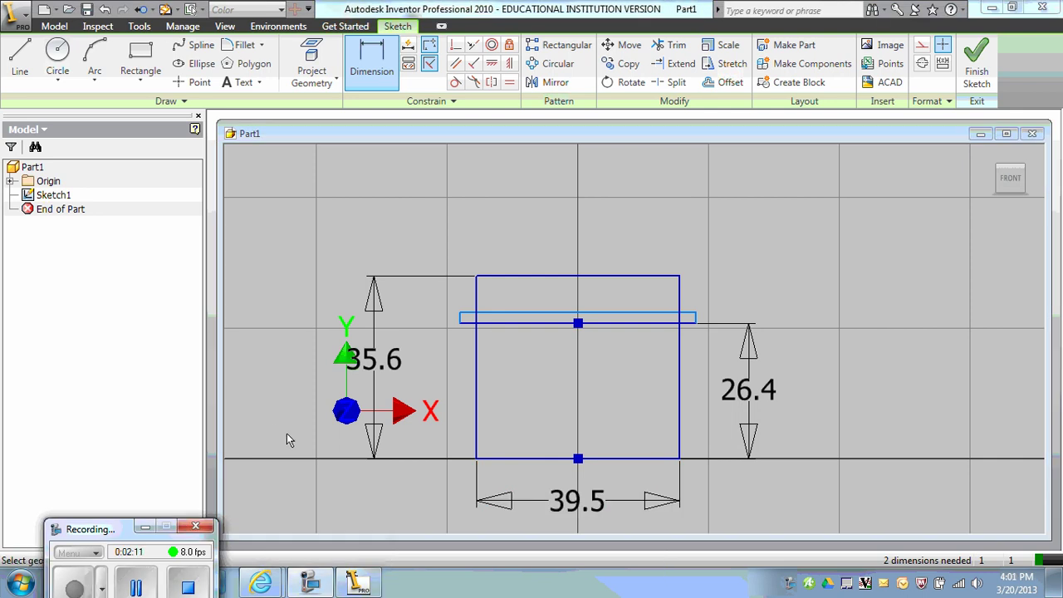
- Dimension the thin strip's length to 54.3
click(461, 319)
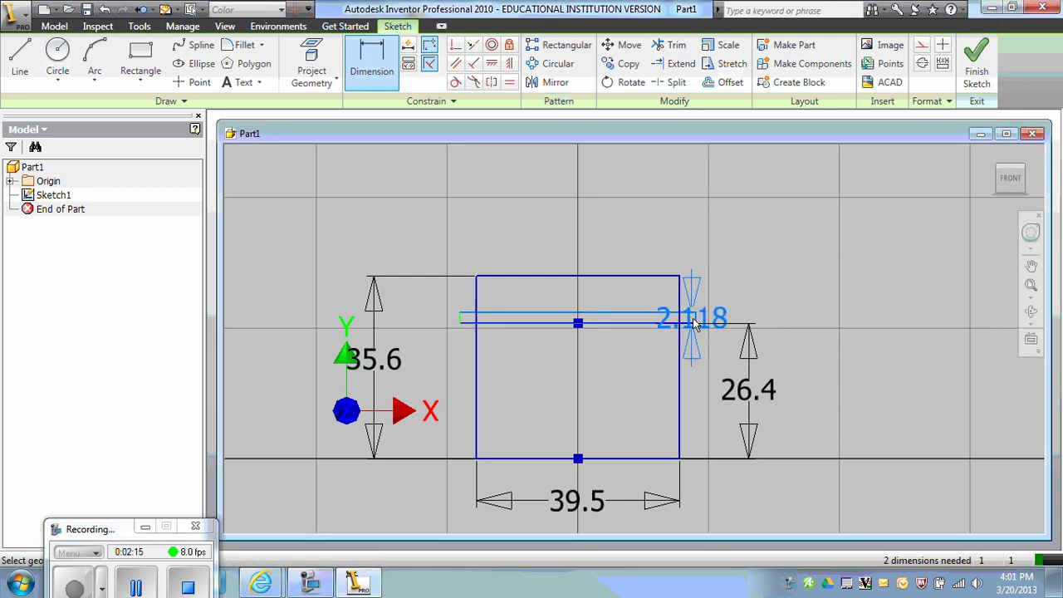
click(696, 321)
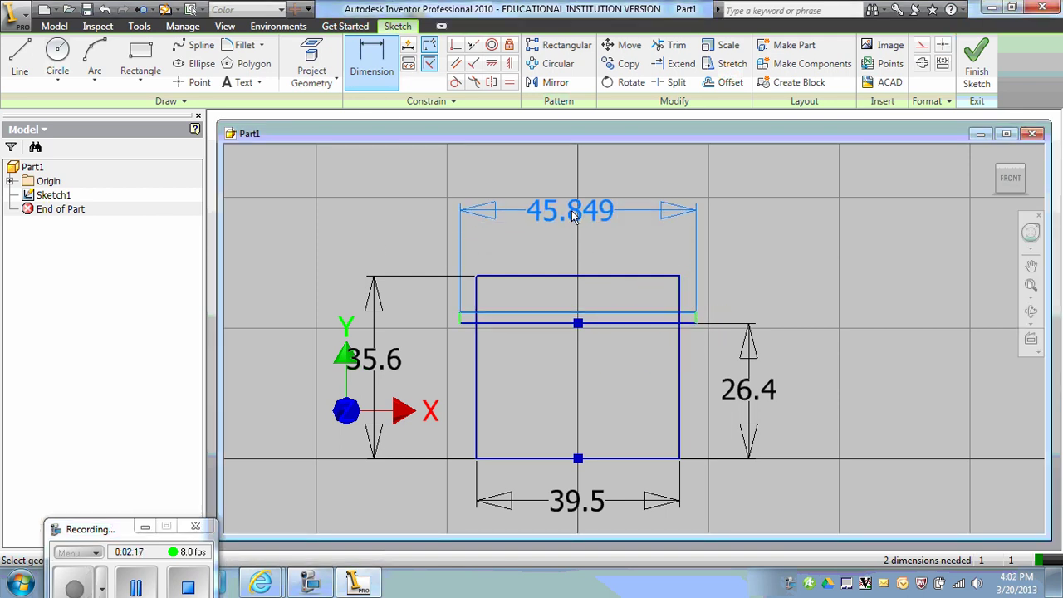
click(573, 212)
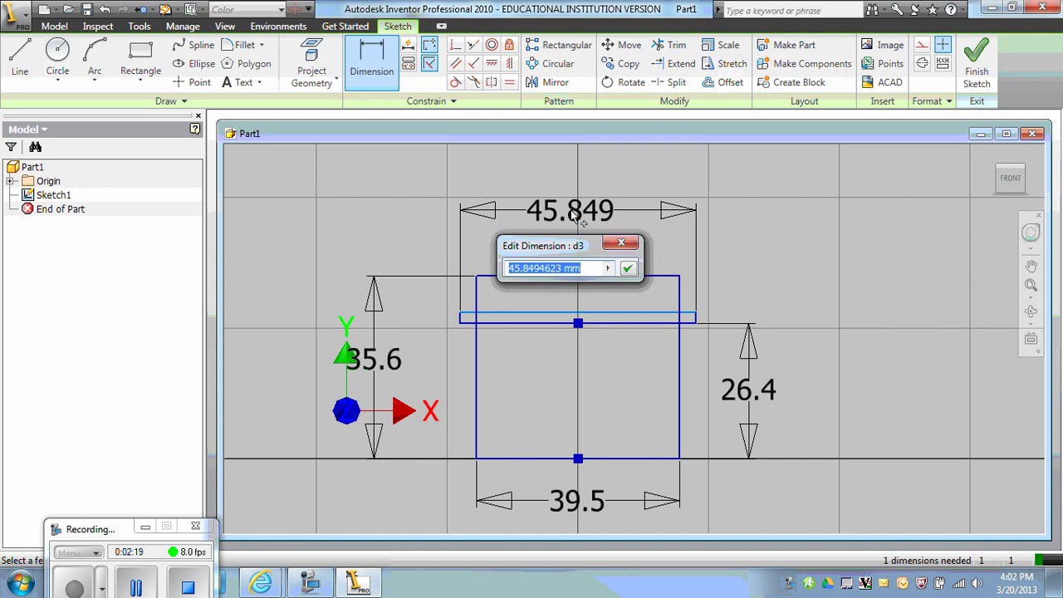
text(54.3)
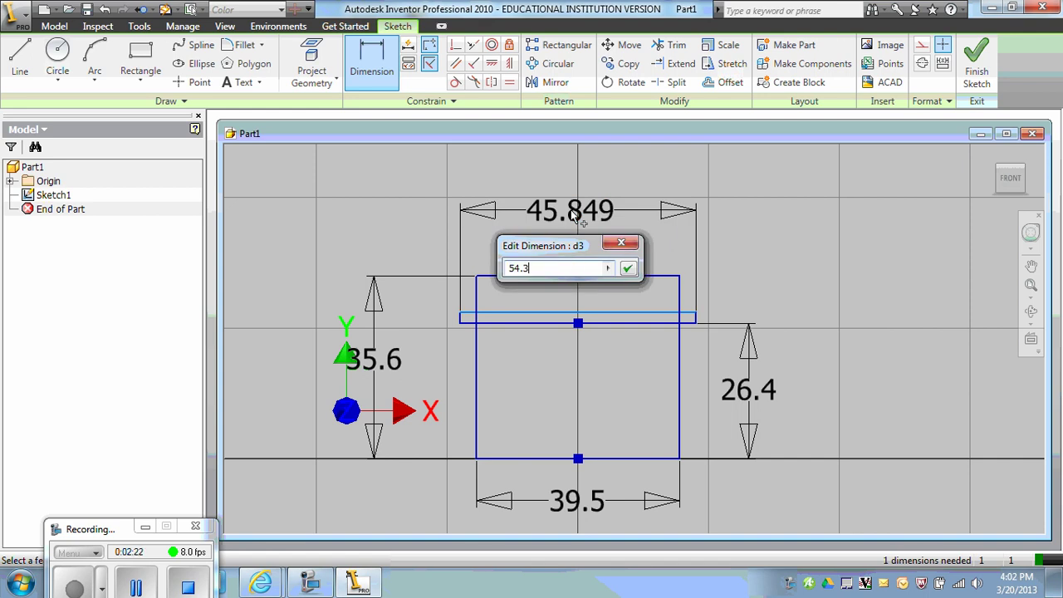
key(Return)
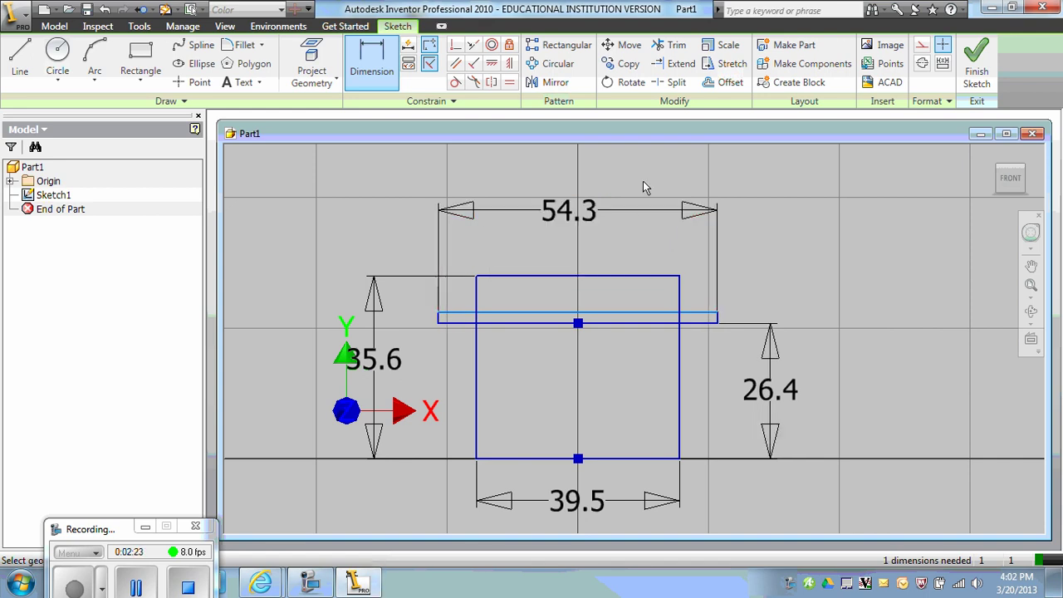
- Dimension the strip's thickness to 2.5 and finish Sketch1
click(702, 325)
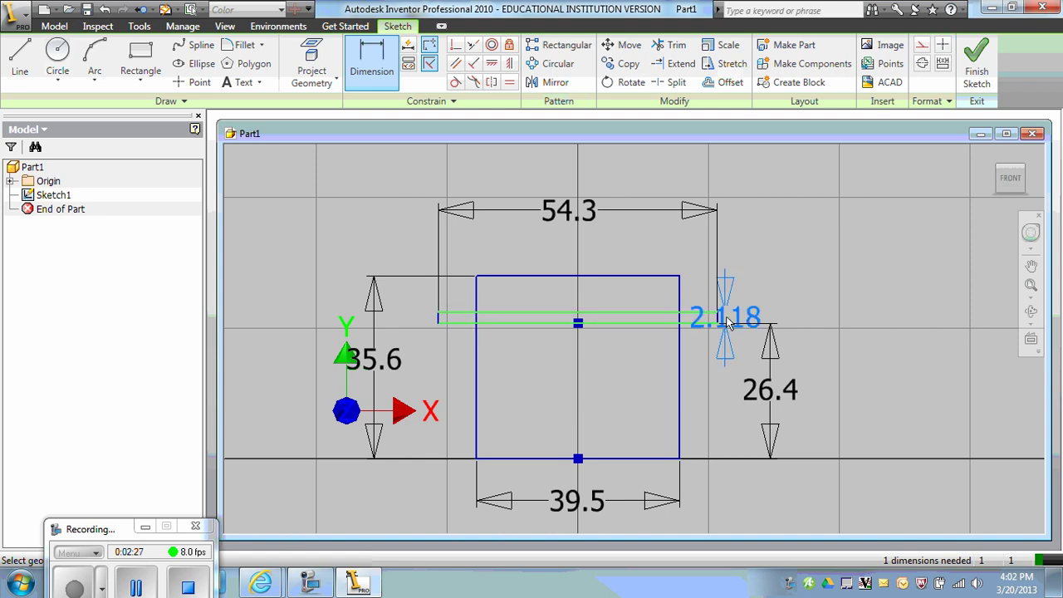
click(772, 249)
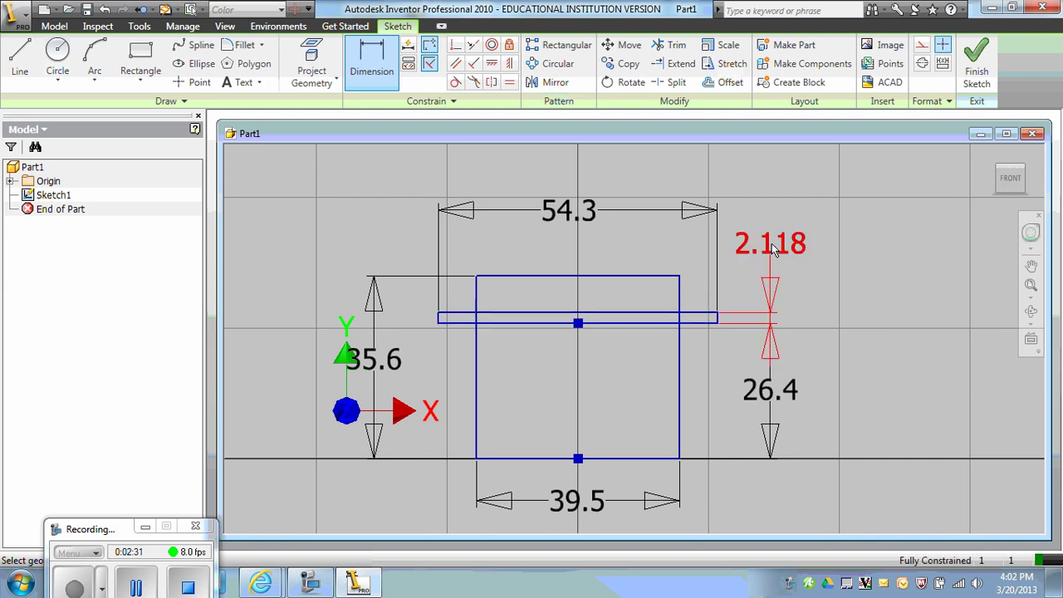
double_click(772, 245)
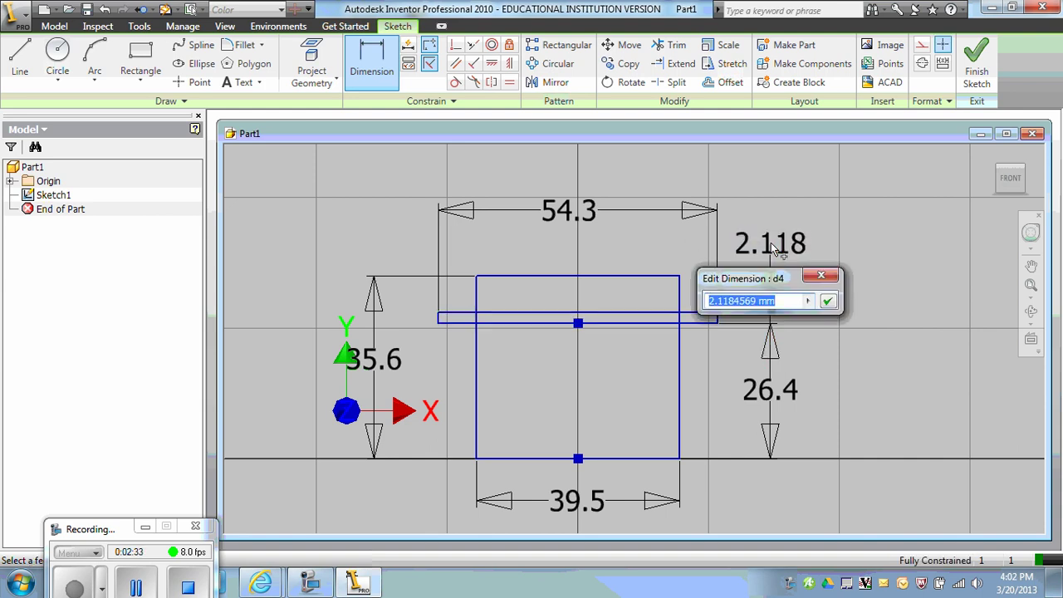
text(2.5)
key(Return)
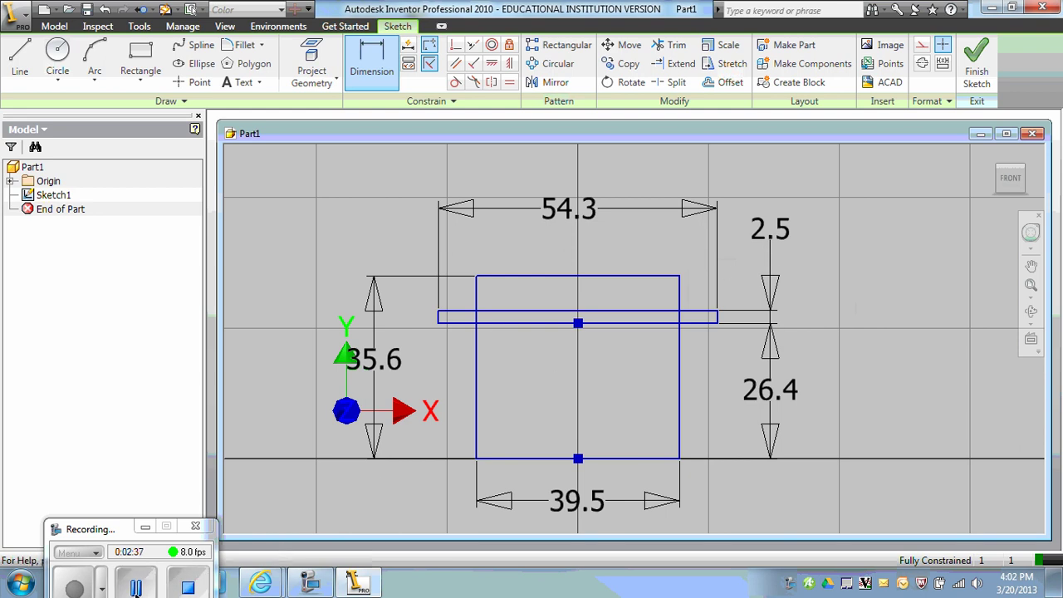
click(155, 587)
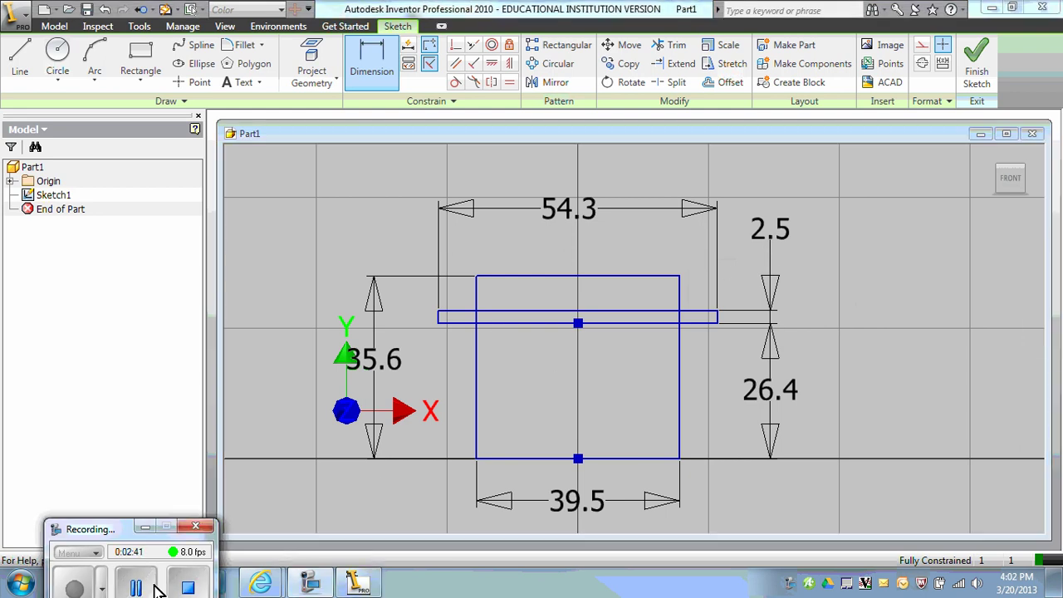
click(499, 87)
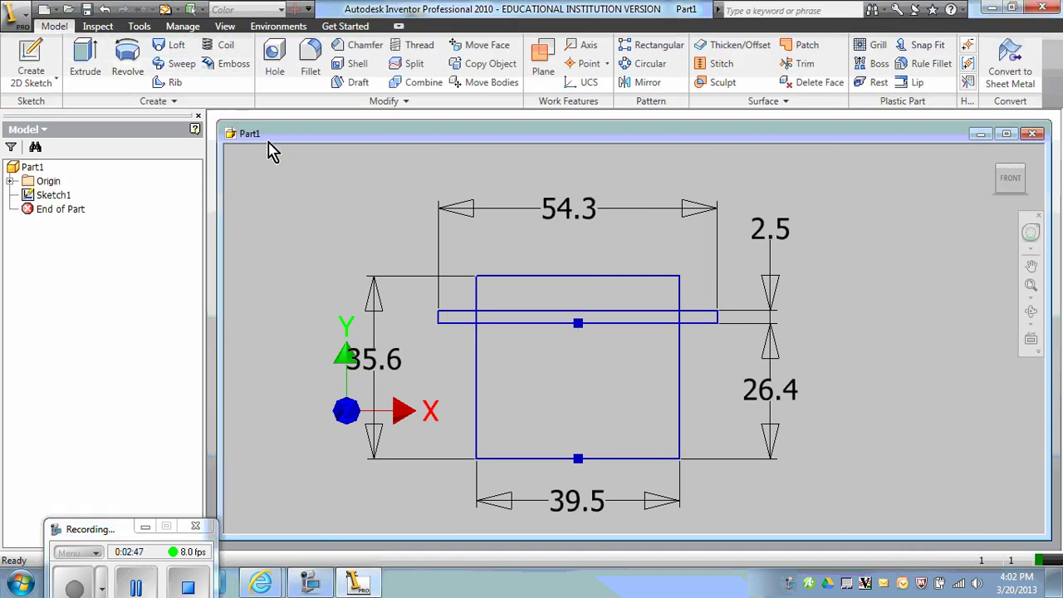
- Extrude the body rectangle and thin strip profiles 20 mm into a solid
click(86, 57)
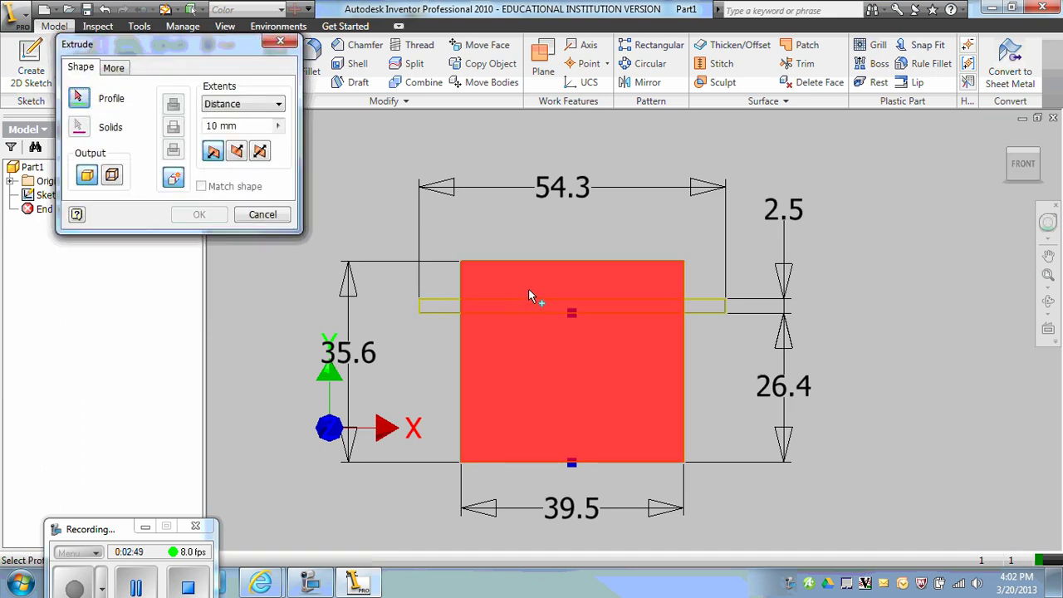
click(531, 291)
click(707, 307)
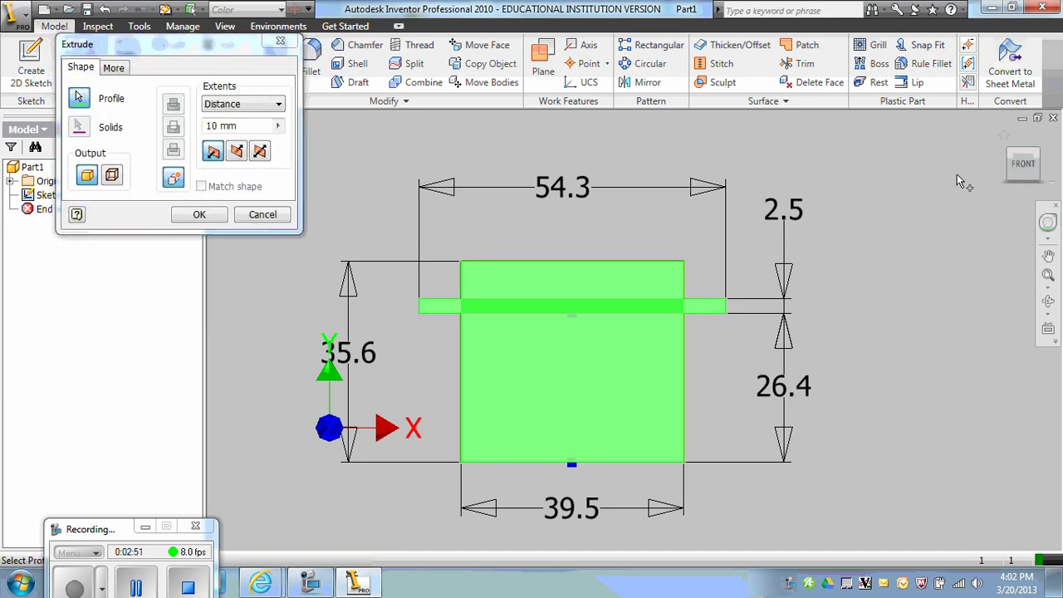
click(1004, 136)
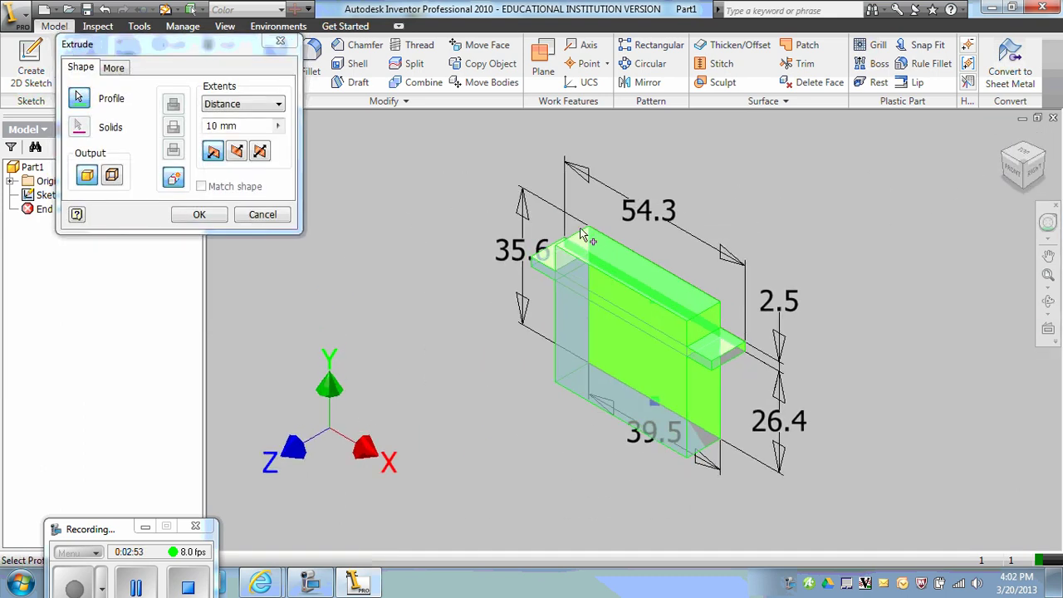
click(254, 125)
text(20)
key(Return)
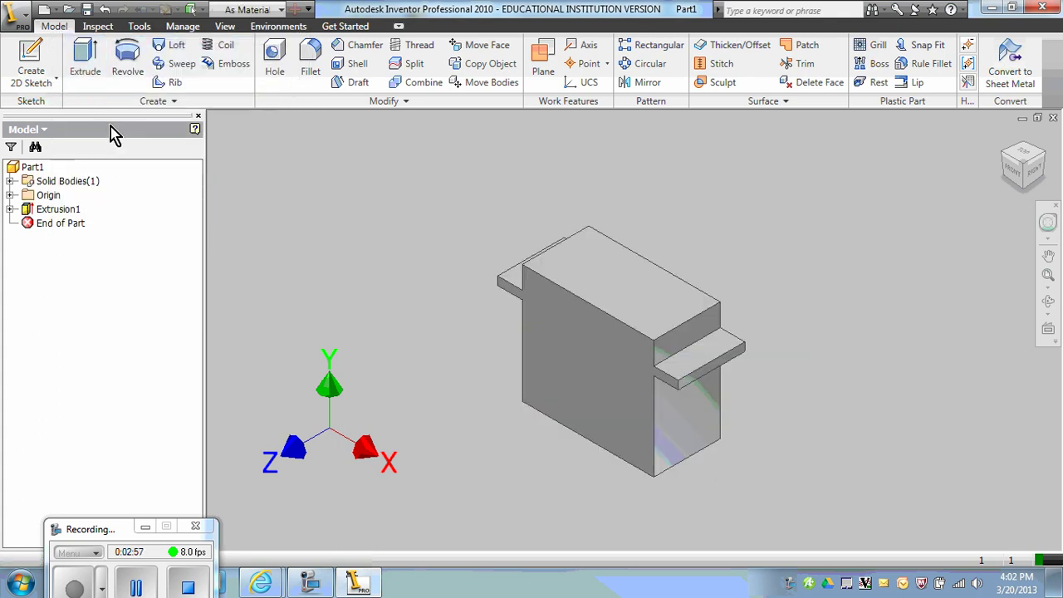
click(88, 593)
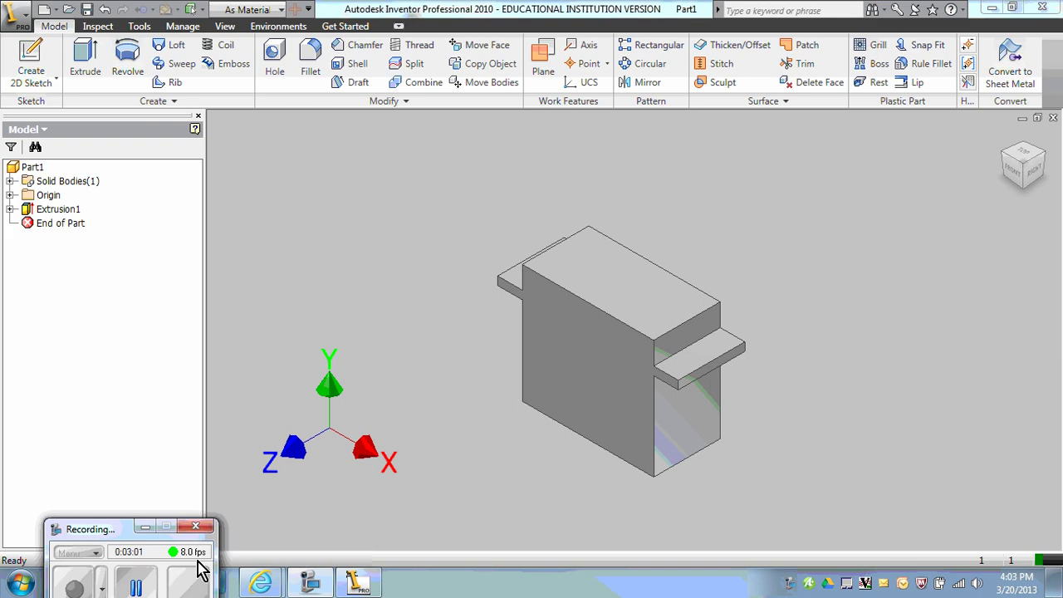
- Start Sketch2 on the main block's top face
click(653, 376)
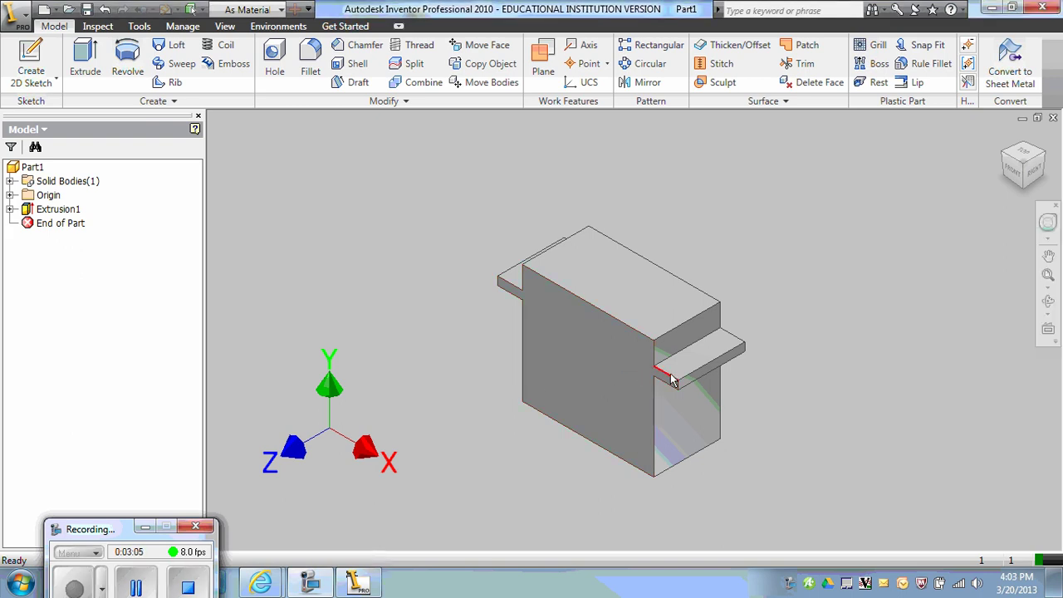
click(712, 359)
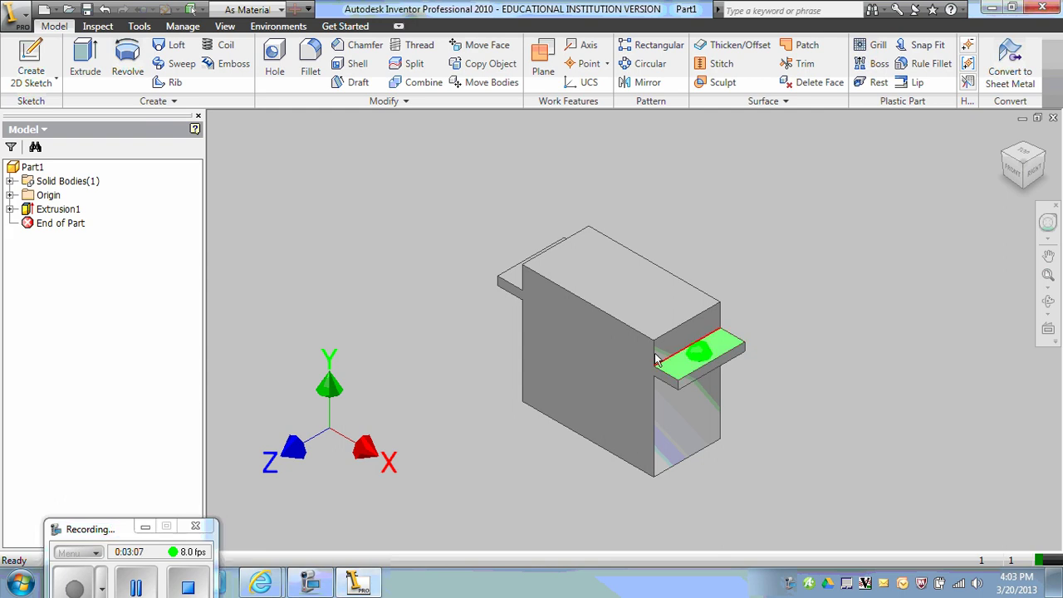
click(517, 280)
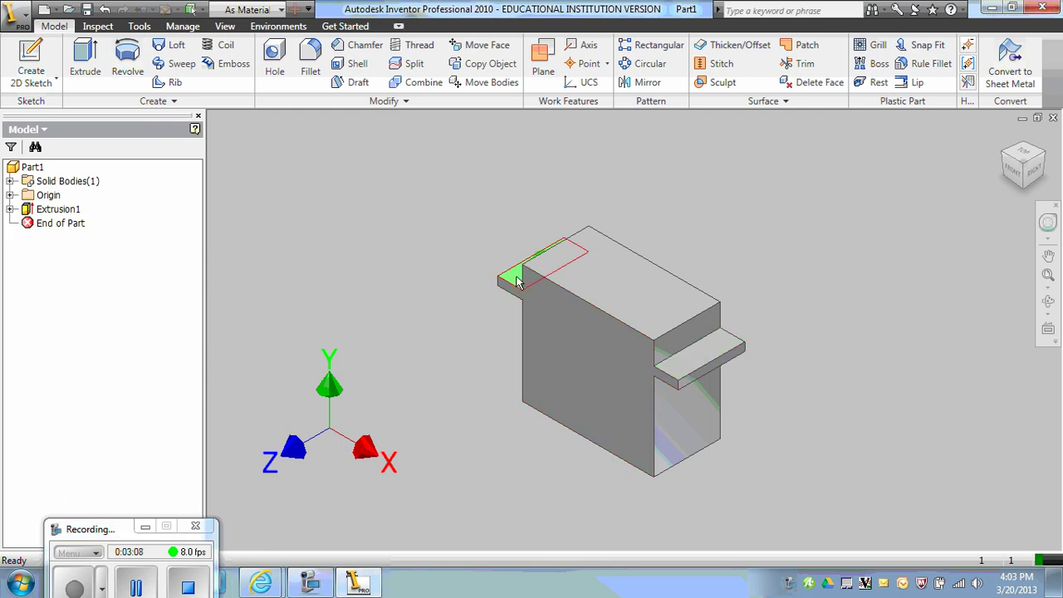
click(621, 279)
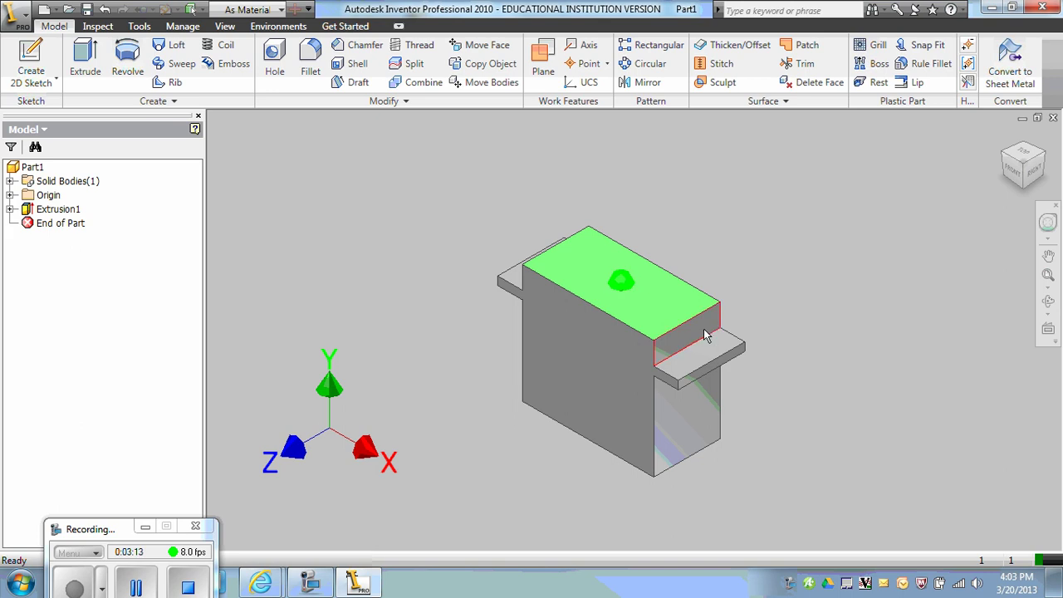
right_click(659, 300)
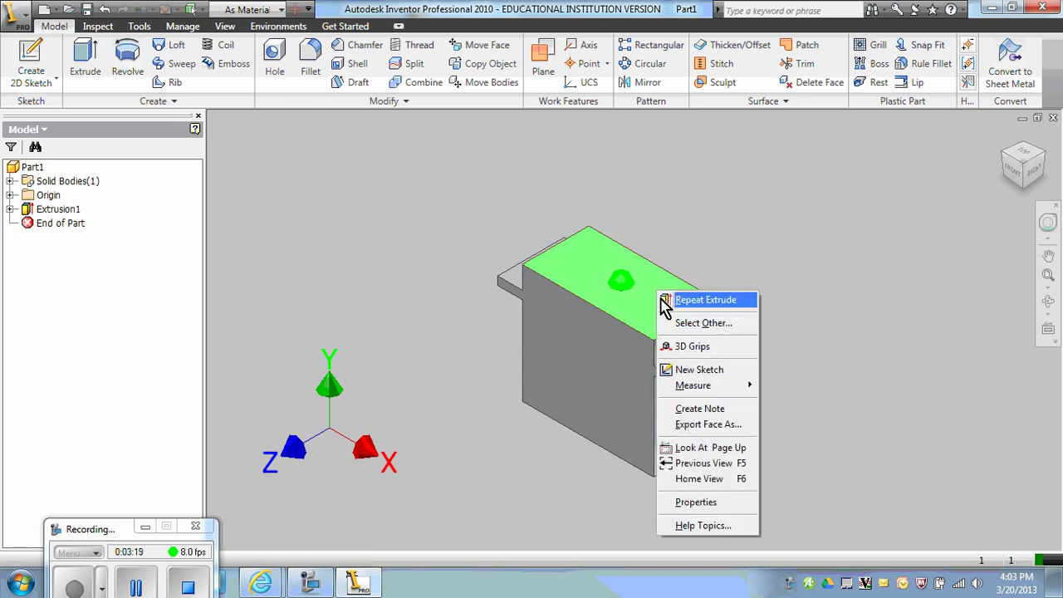
click(688, 370)
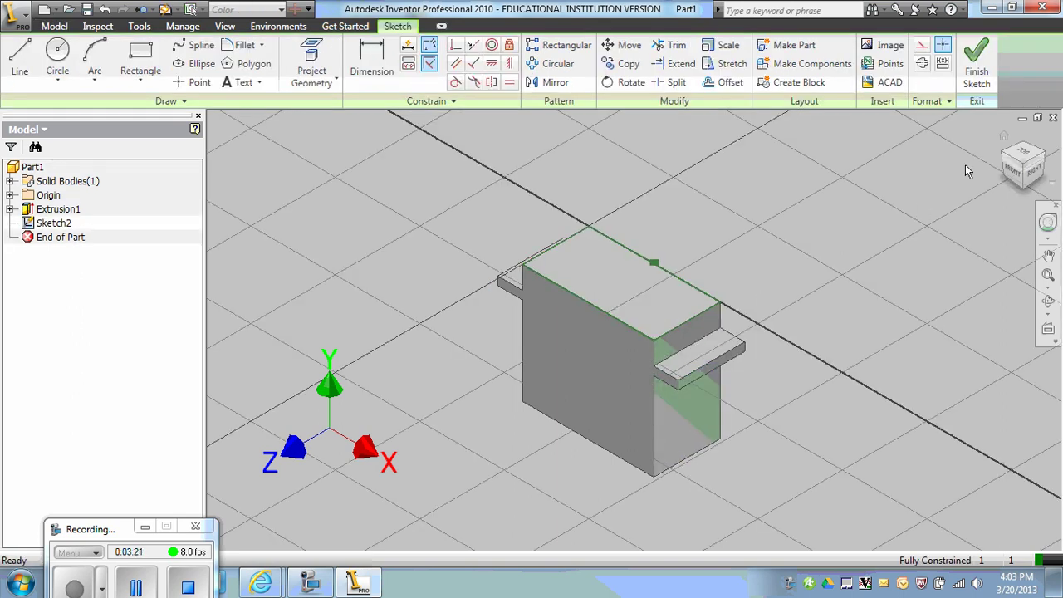
- Viewing from above, draw four small circles in the side tabs, two per side
click(1023, 156)
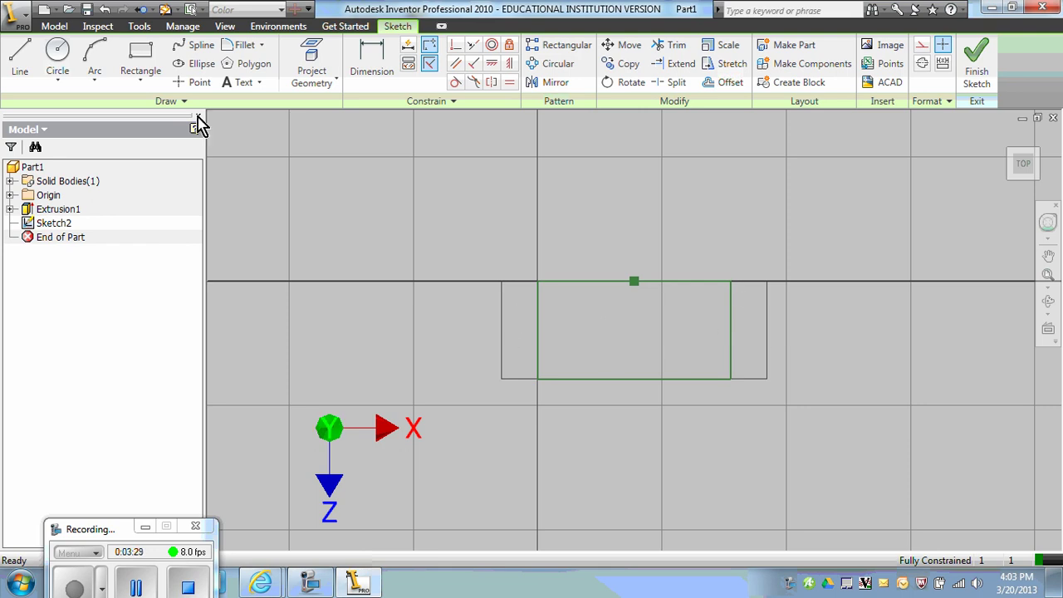
click(57, 53)
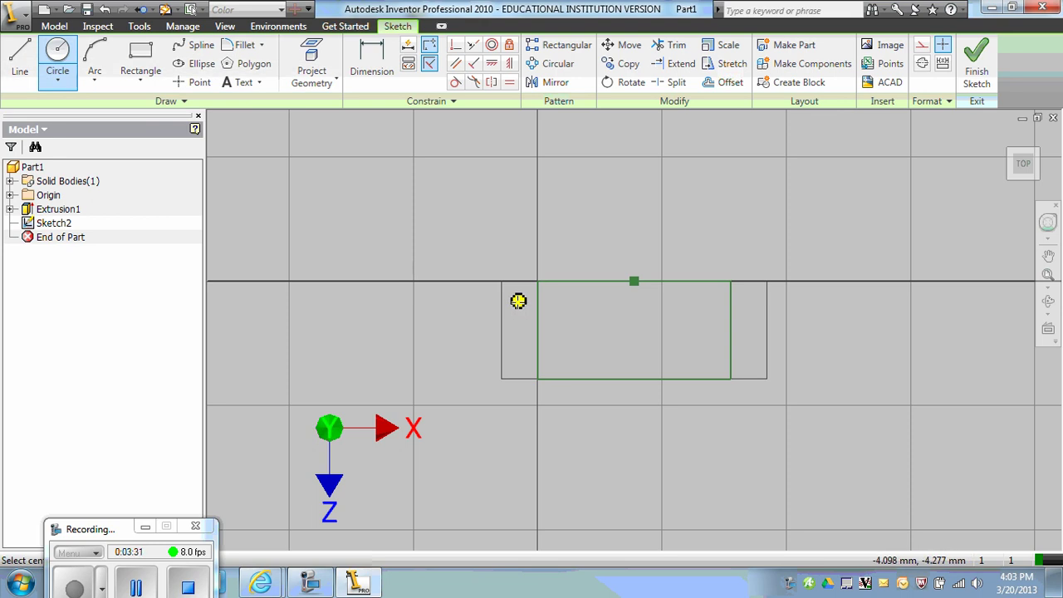
click(517, 304)
click(518, 310)
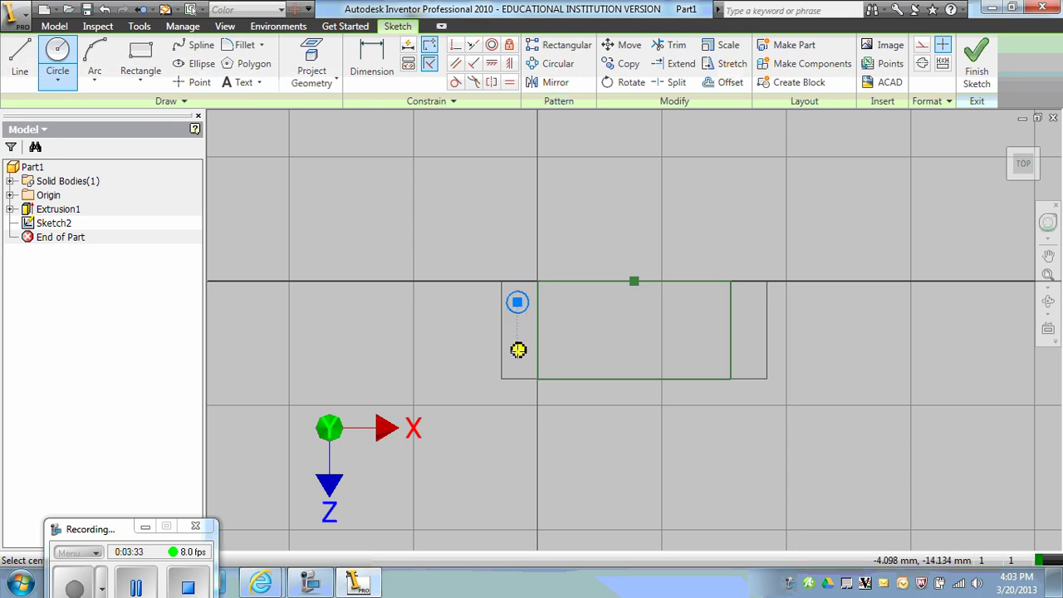
click(517, 351)
click(518, 359)
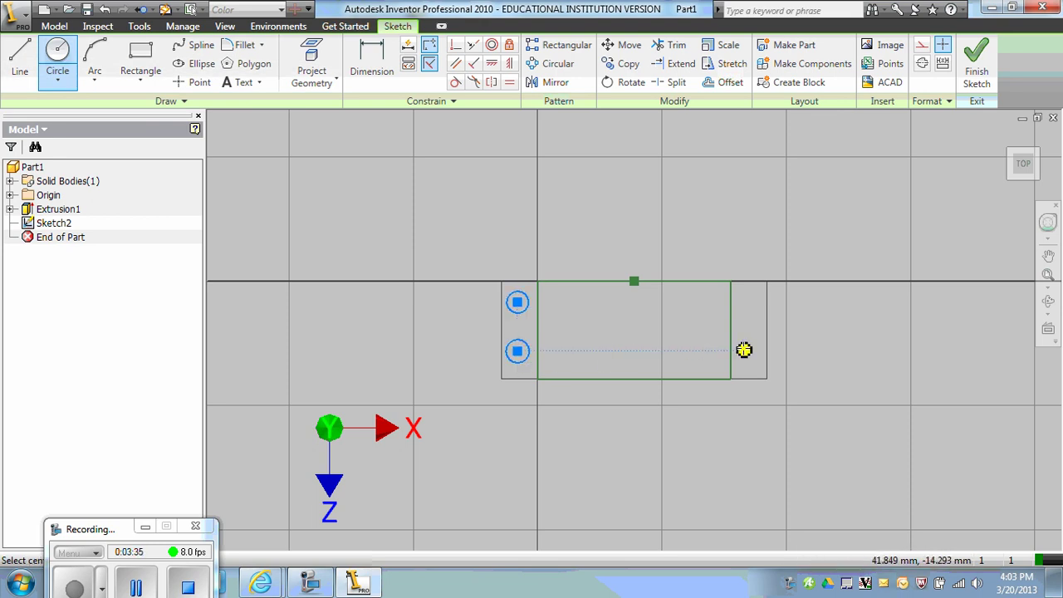
click(749, 351)
click(750, 361)
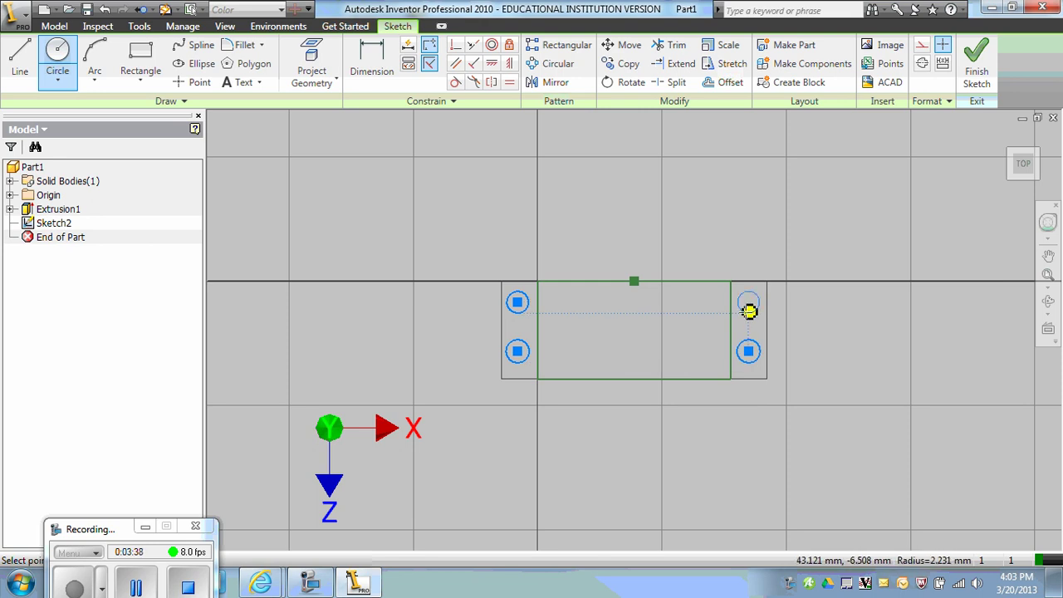
click(749, 311)
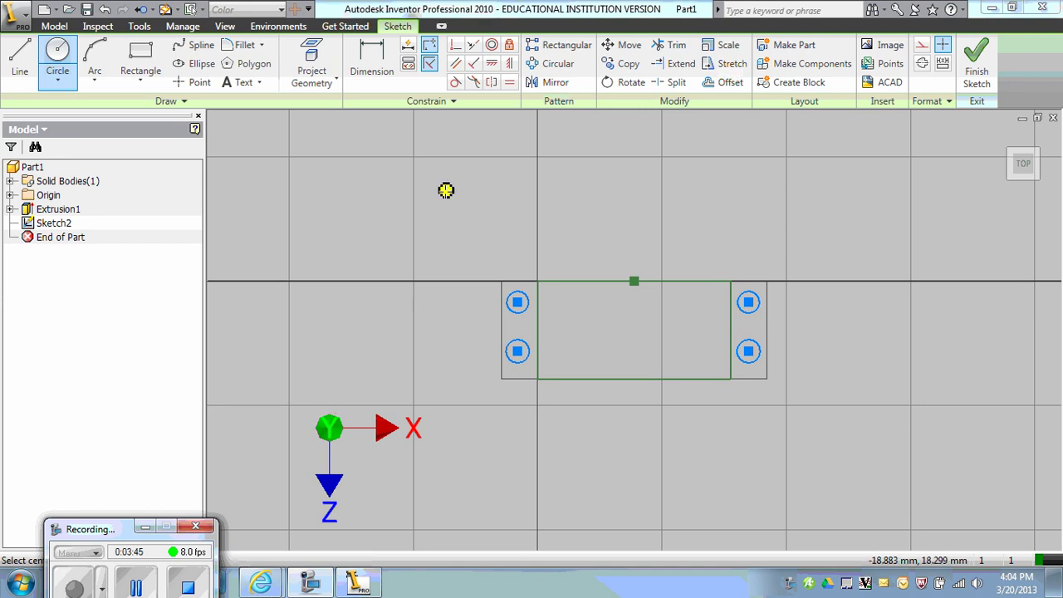
click(373, 64)
- Dimension the upper-left circle's diameter to 4.8
click(517, 301)
click(457, 246)
text(4)
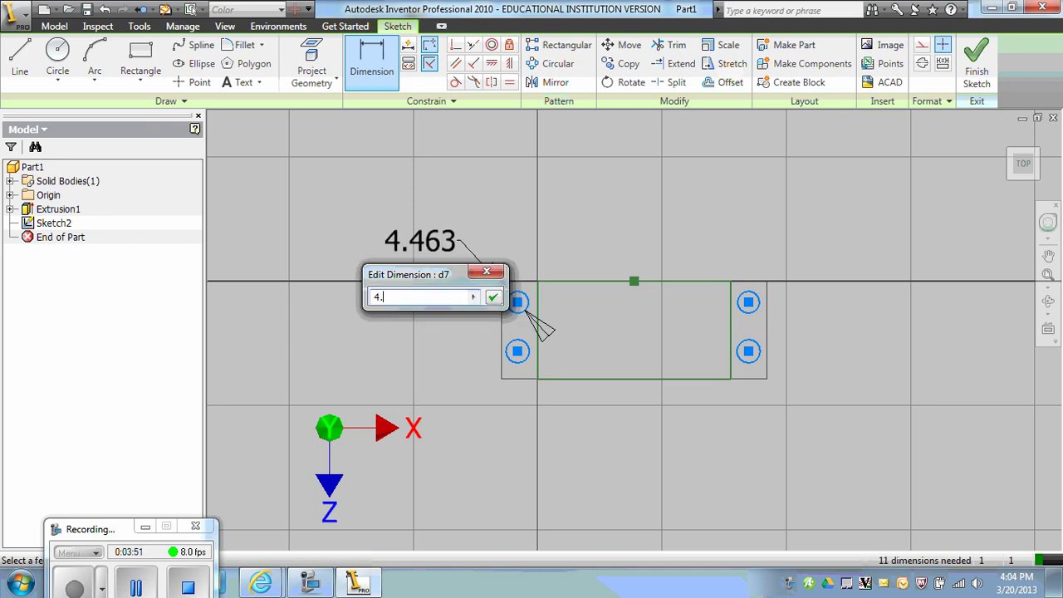
text(.8)
click(493, 297)
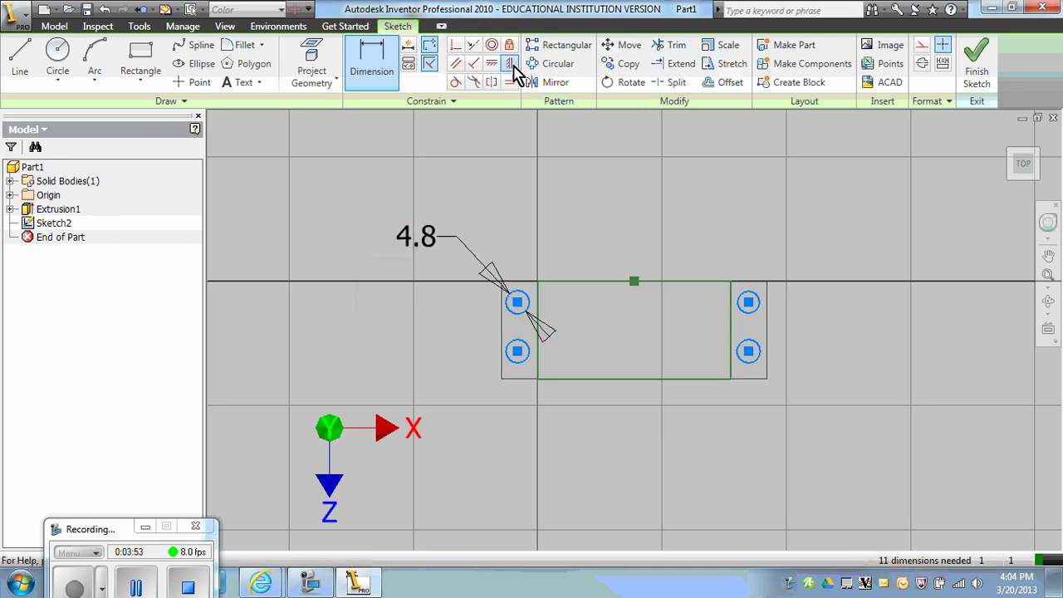
- Make the other three circles equal in size to the upper-left one
click(511, 82)
click(510, 299)
click(520, 349)
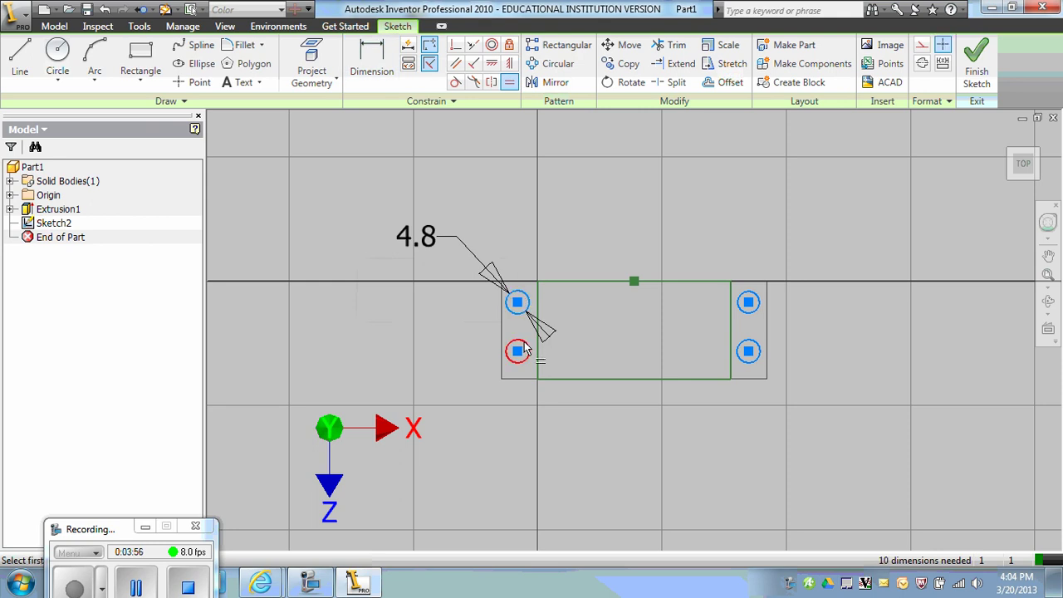
click(748, 353)
click(746, 306)
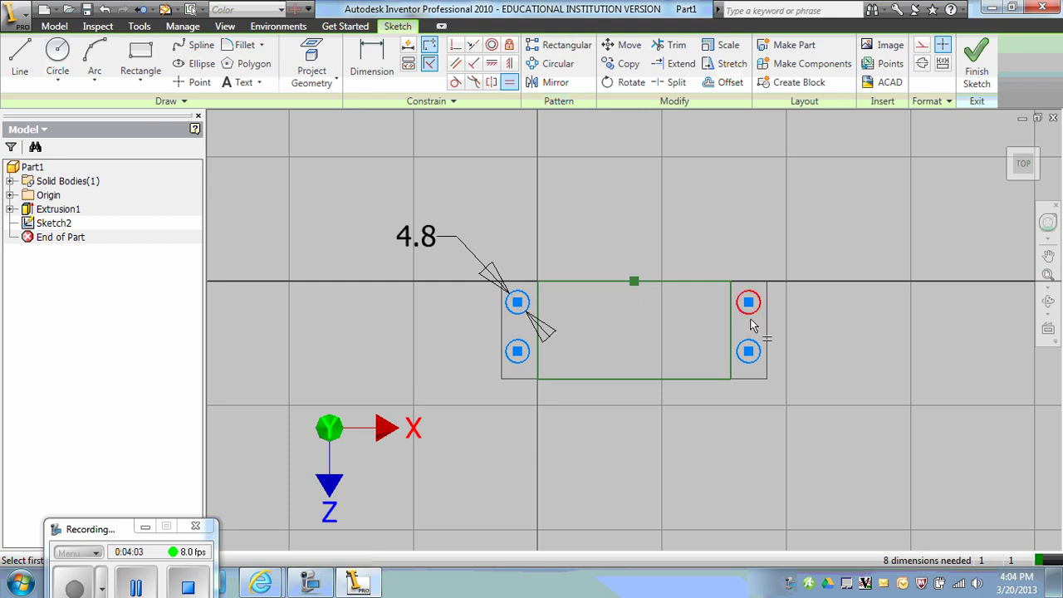
- Align the circle centres vertically in left and right pairs, horizontally in upper and lower pairs
click(510, 65)
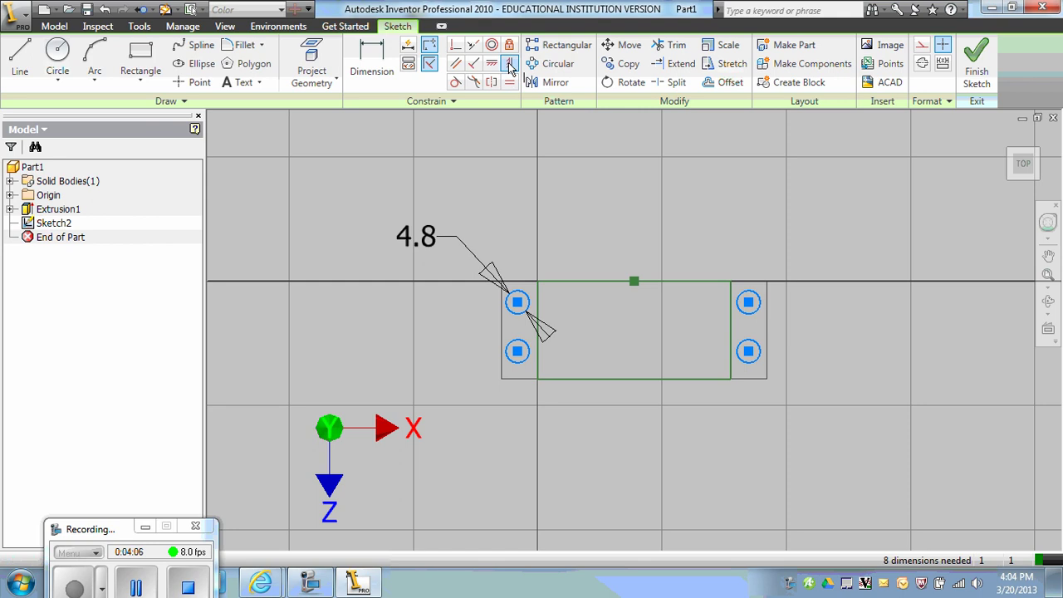
click(518, 303)
click(517, 351)
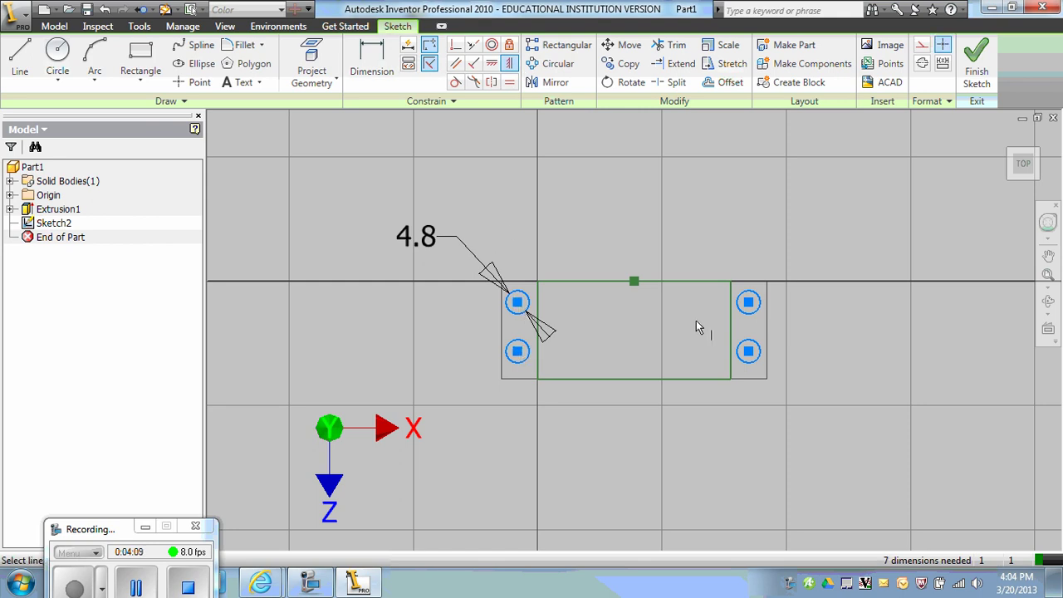
click(748, 352)
click(491, 64)
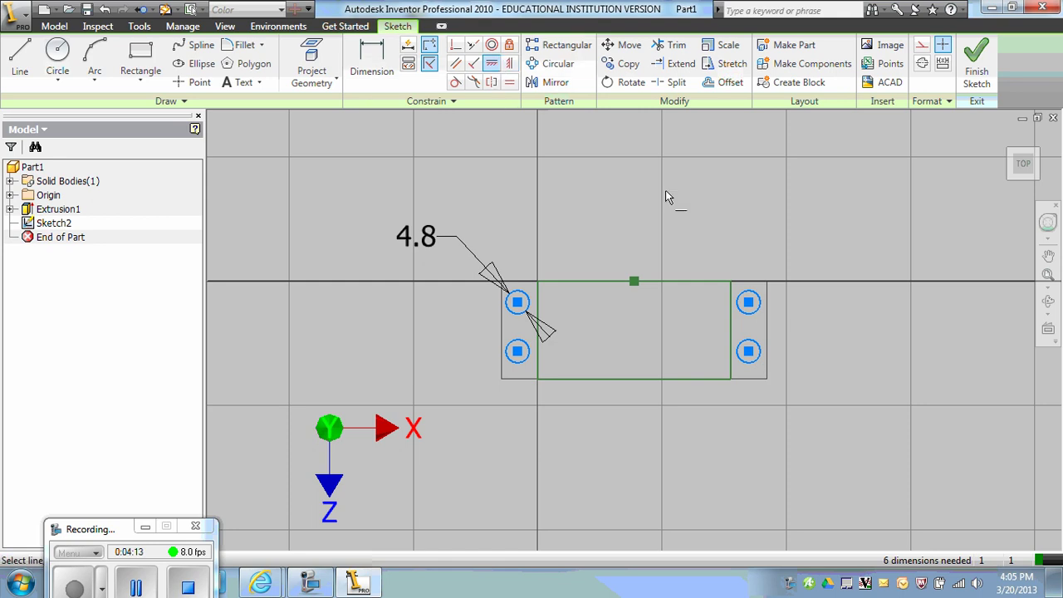
click(749, 303)
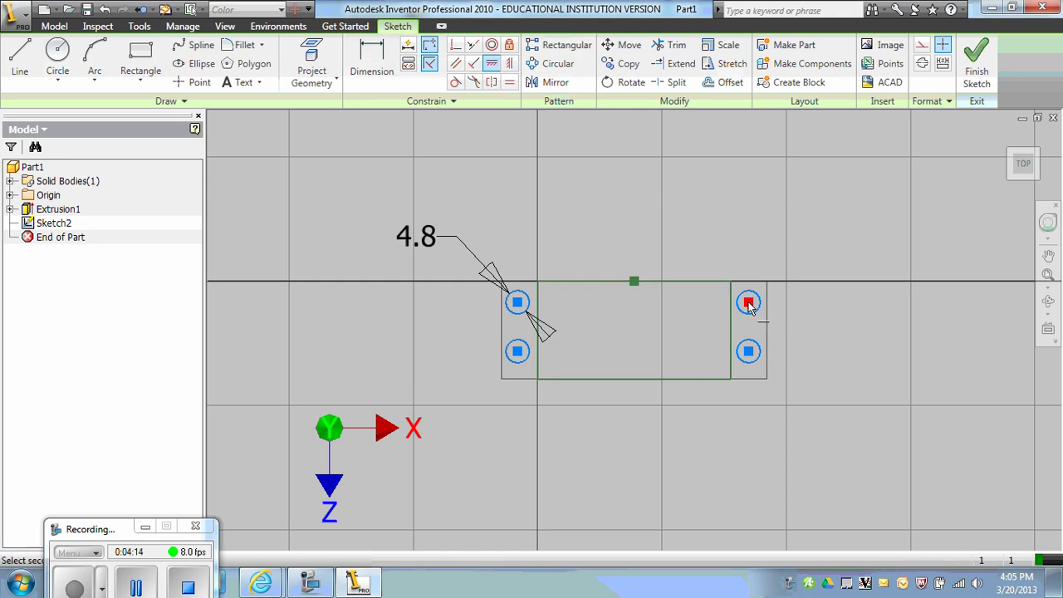
click(517, 304)
click(517, 352)
click(748, 353)
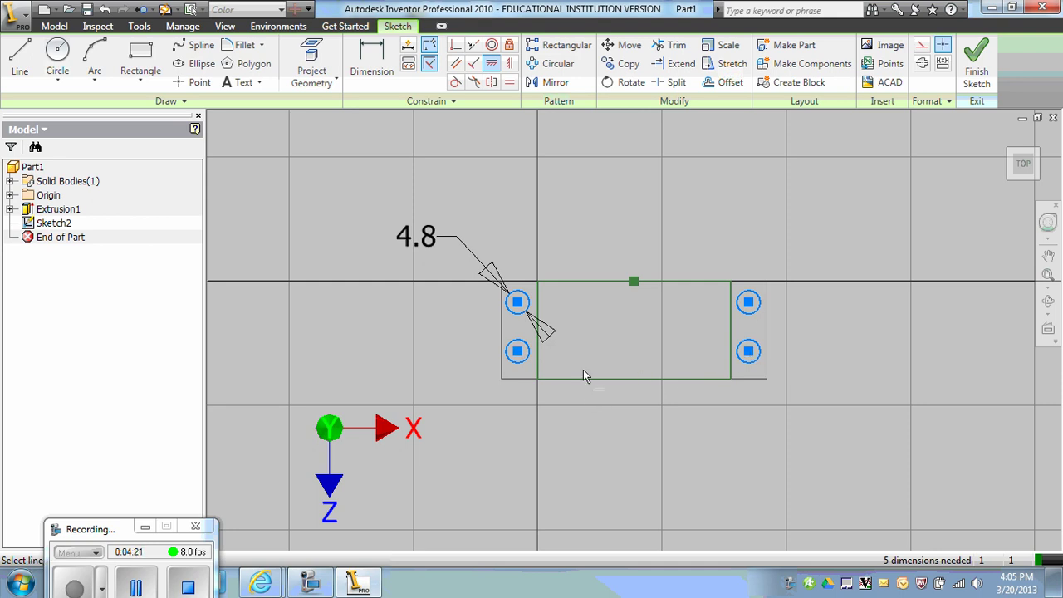
- Dimension the vertical spacing between the left hole centres to 10
key(Escape)
mouse_move(518, 353)
mouse_down()
mouse_move(470, 375)
mouse_move(521, 350)
mouse_up()
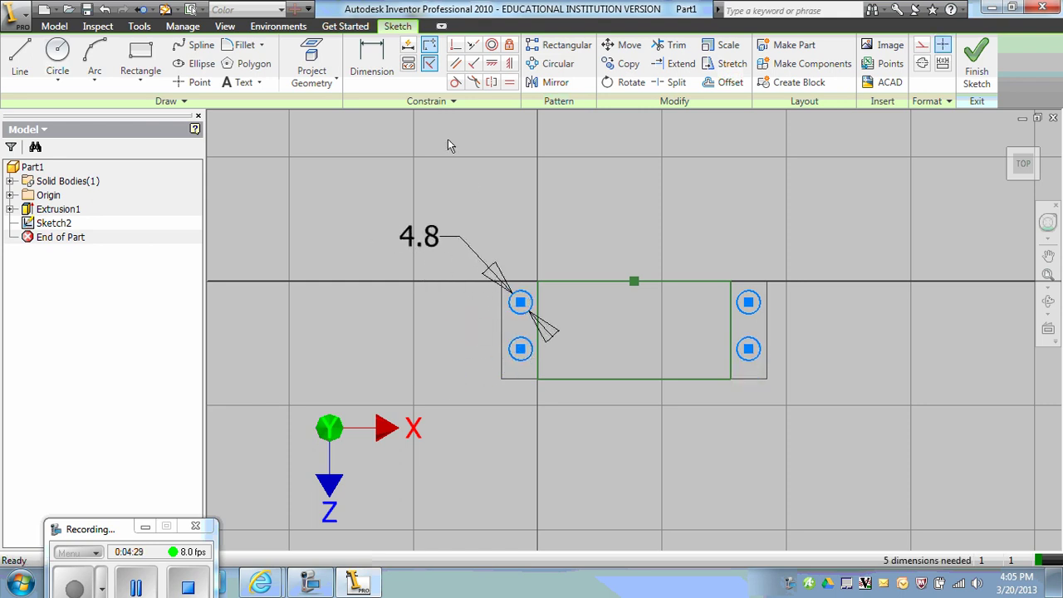
click(372, 62)
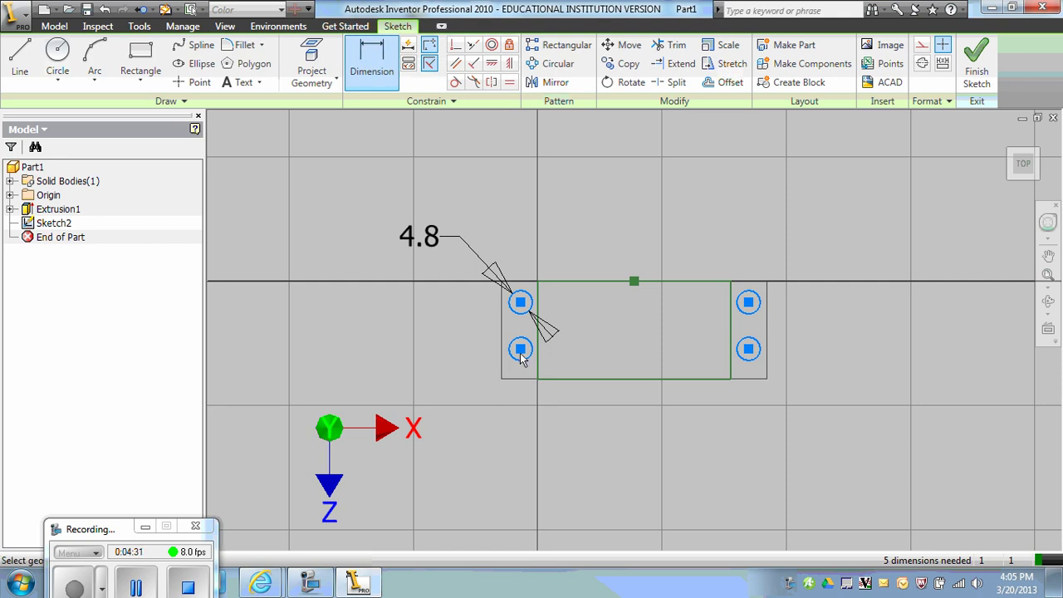
click(517, 340)
click(520, 303)
click(456, 330)
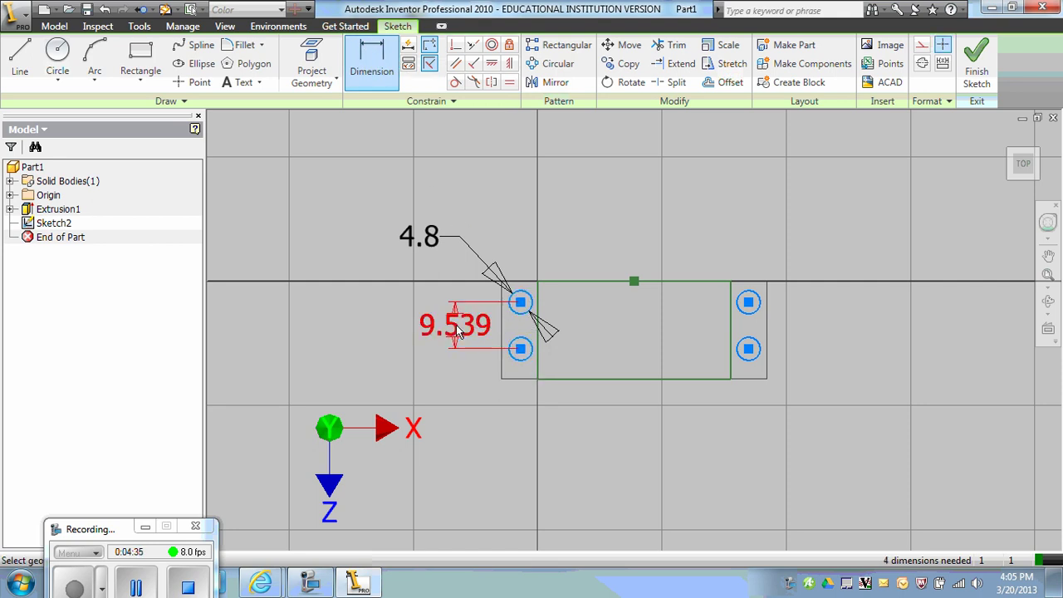
click(458, 330)
text(10)
key(Return)
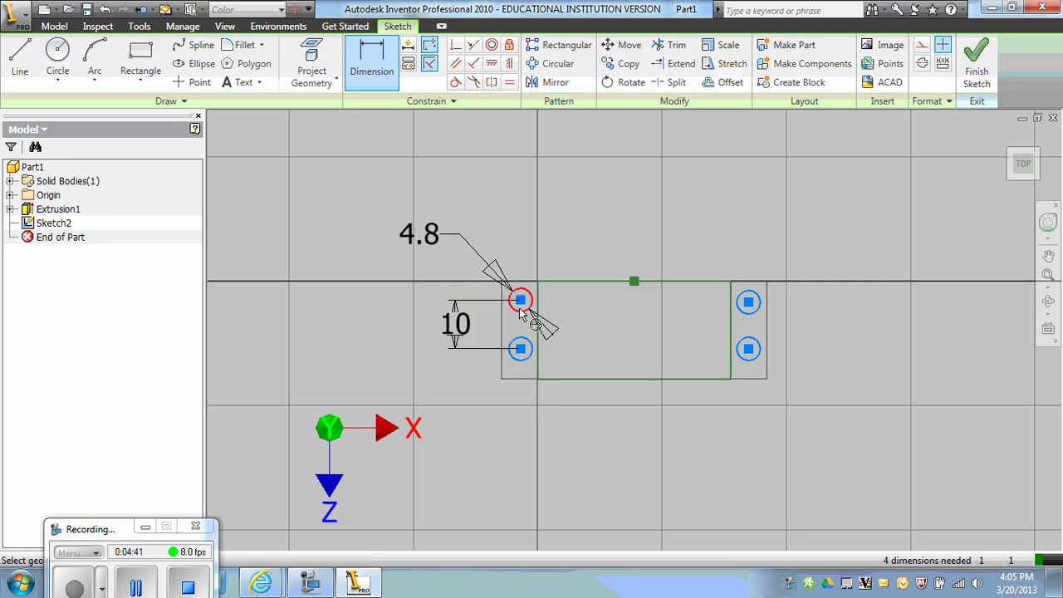
- Dimension the lower-left hole centre 5 from the bottom edge
click(520, 366)
click(516, 384)
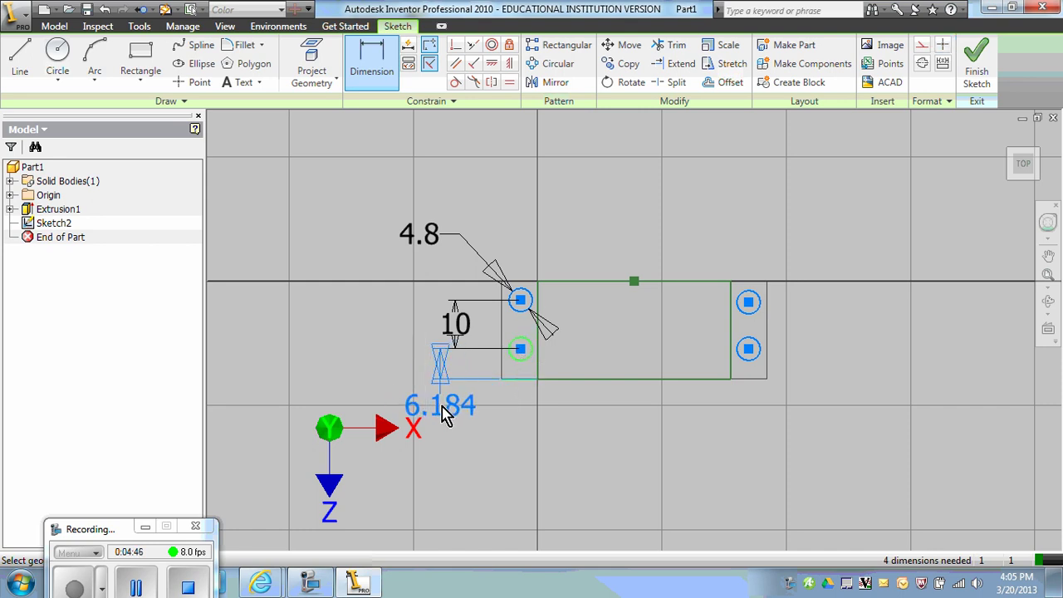
click(446, 413)
double_click(445, 408)
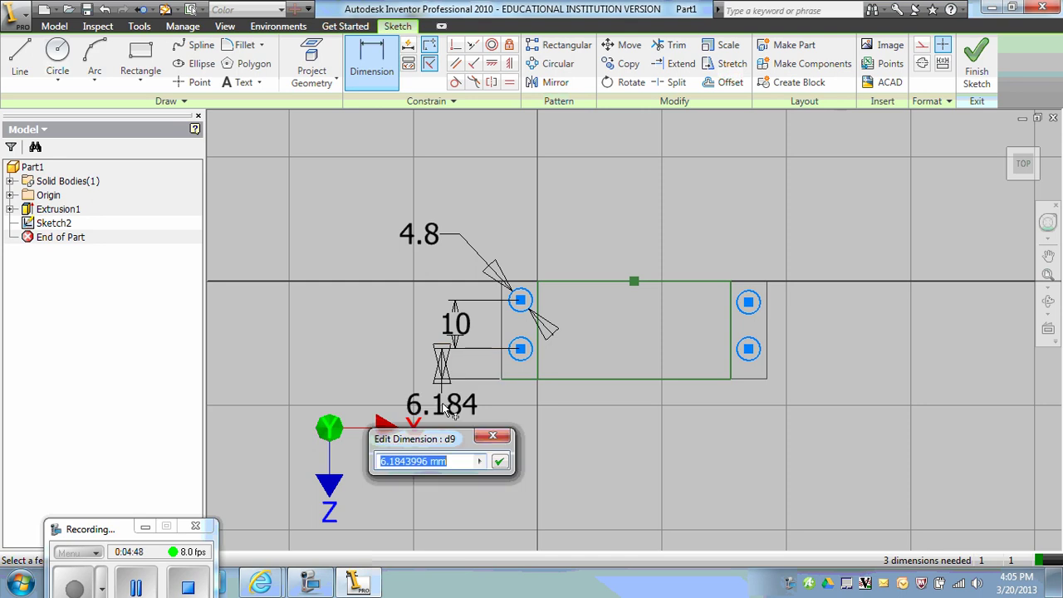
text(5)
key(Return)
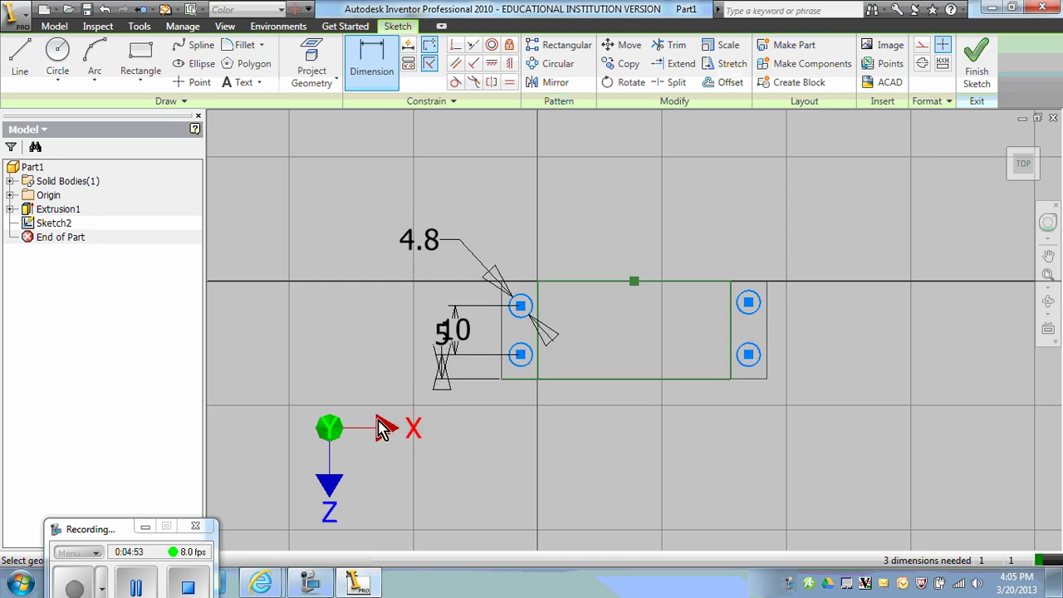
click(133, 590)
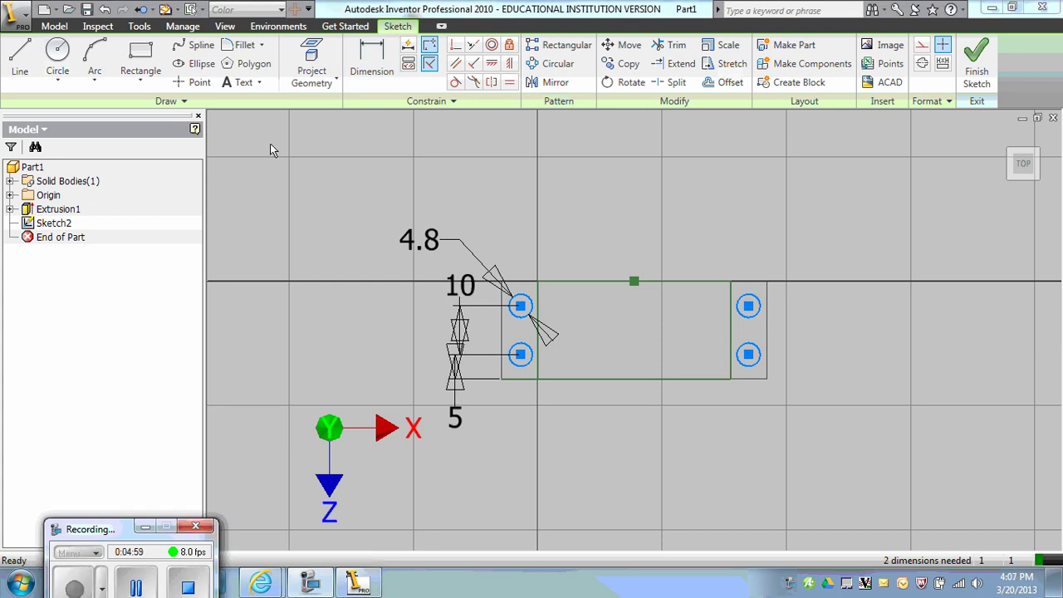
- Dimension the horizontal spacing between the upper hole centres to 47.3
click(368, 64)
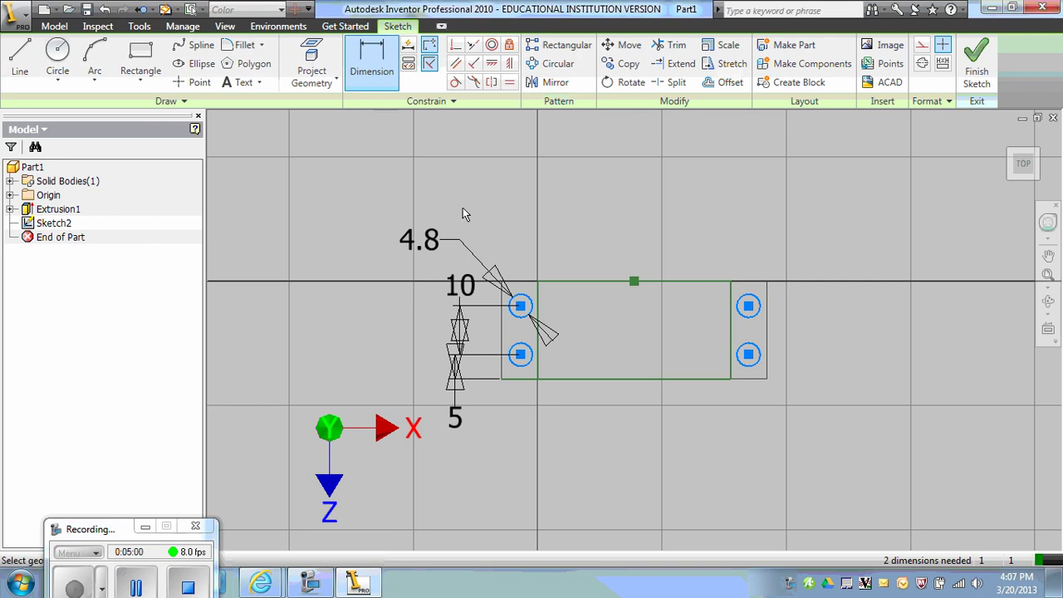
click(522, 308)
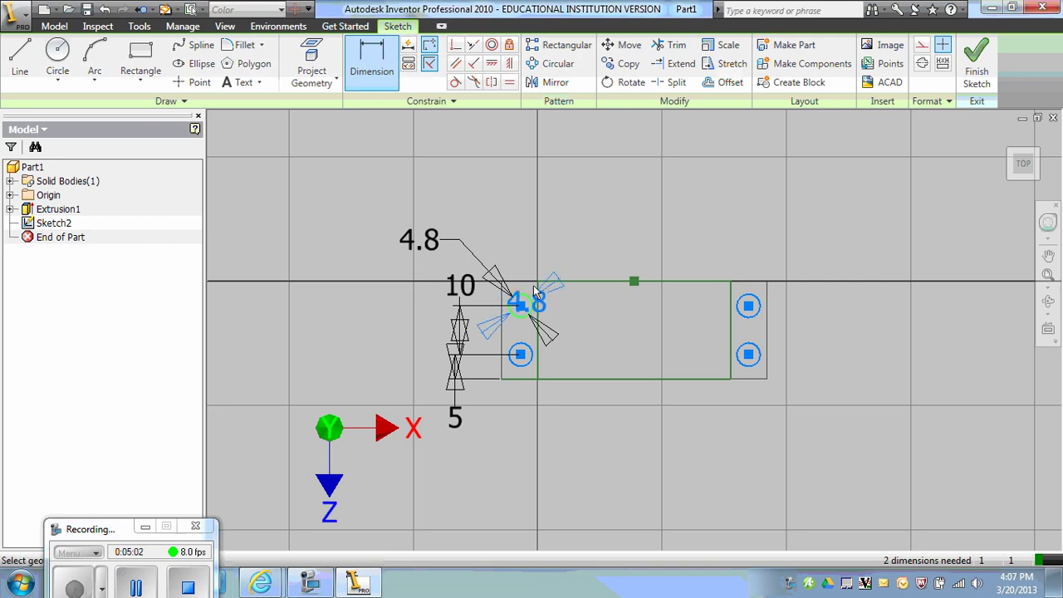
click(748, 306)
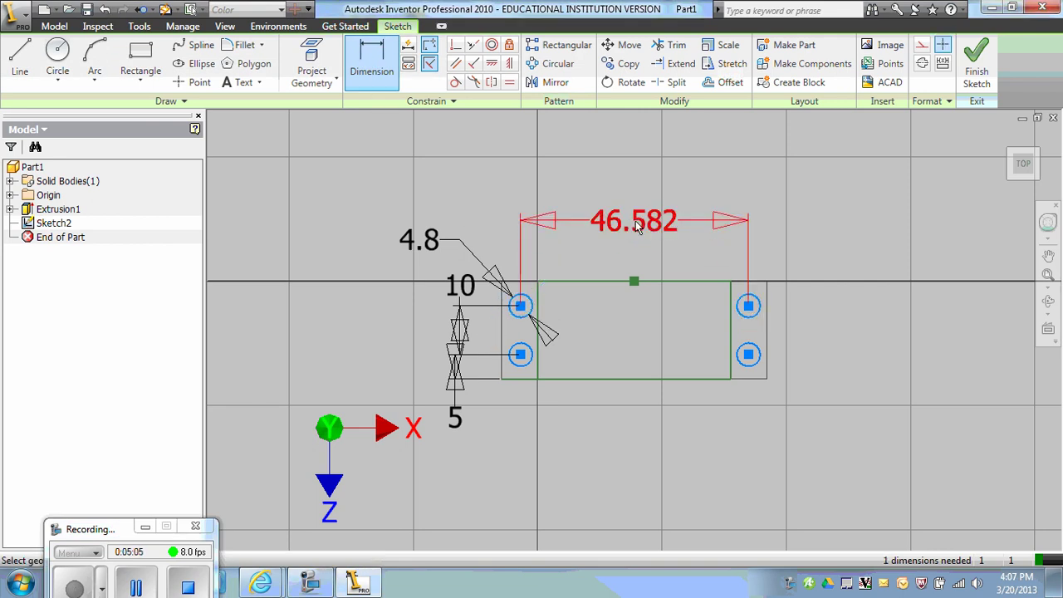
click(637, 224)
text(47.3)
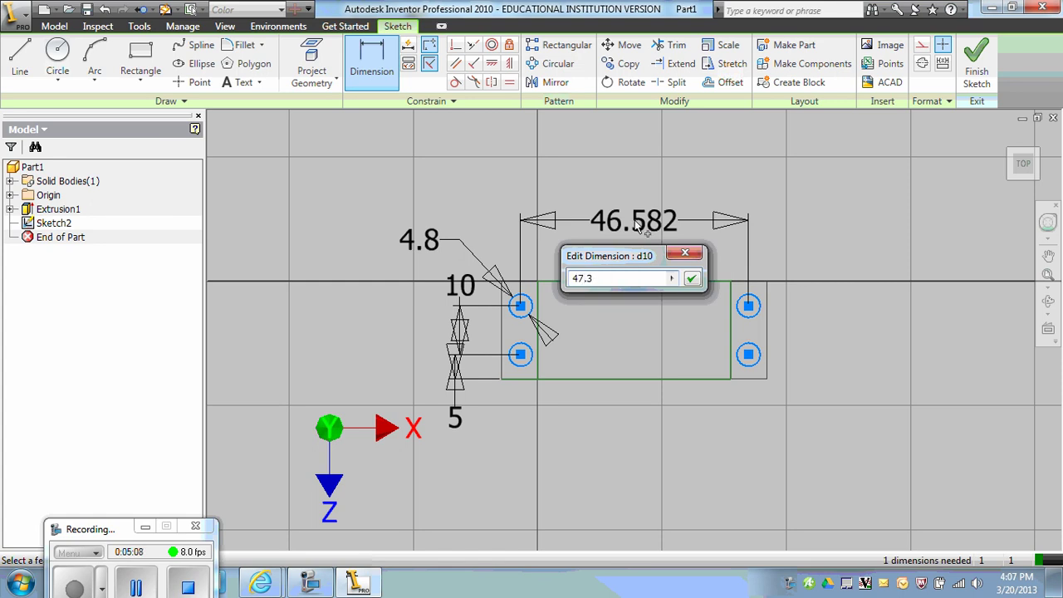
key(Return)
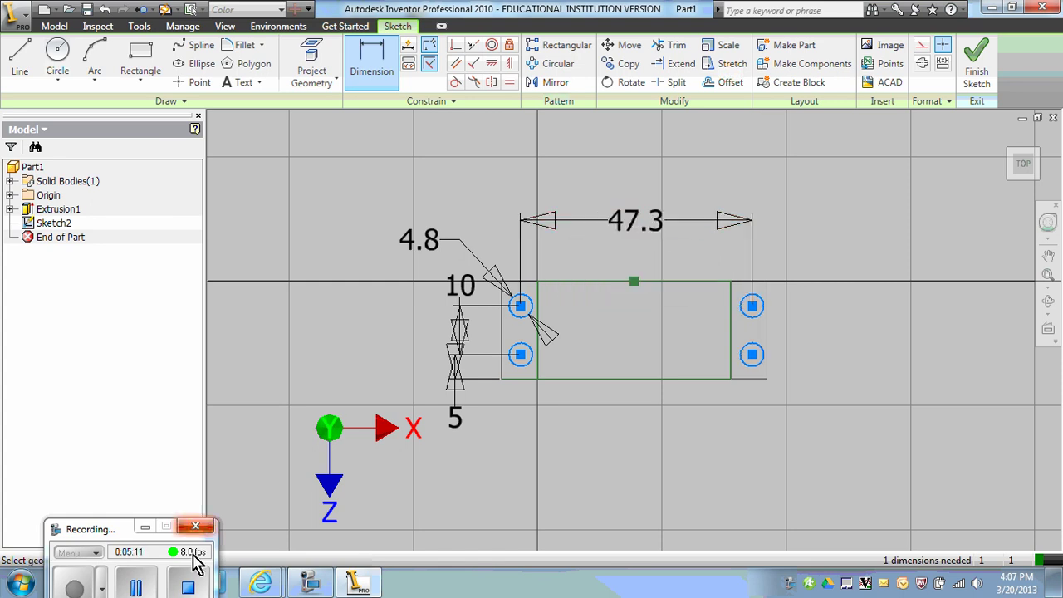
click(73, 592)
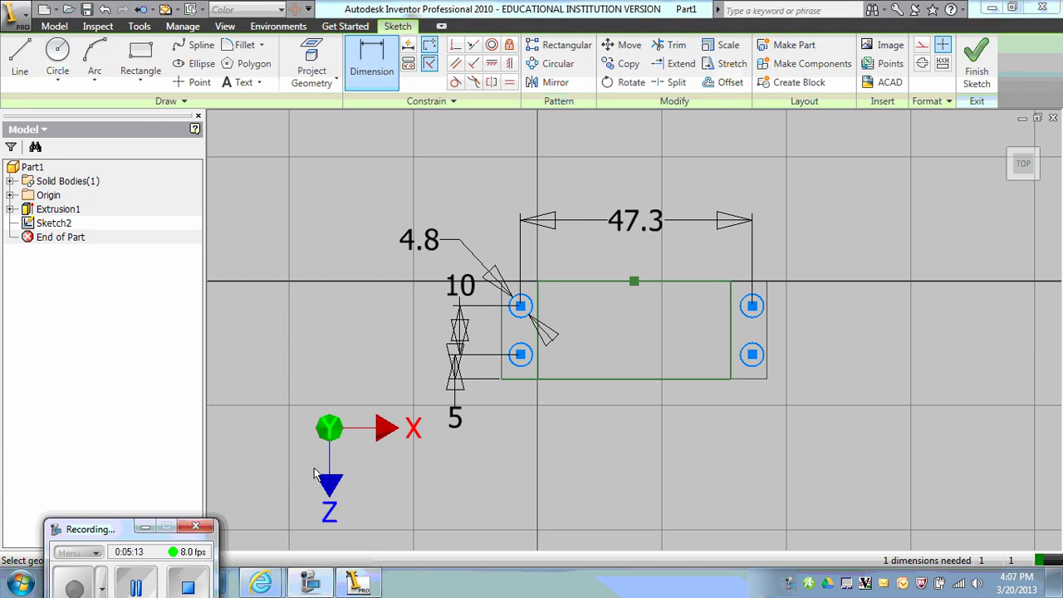
- Try another dimension, picking the lower-right, lower-left and upper-left holes
click(764, 360)
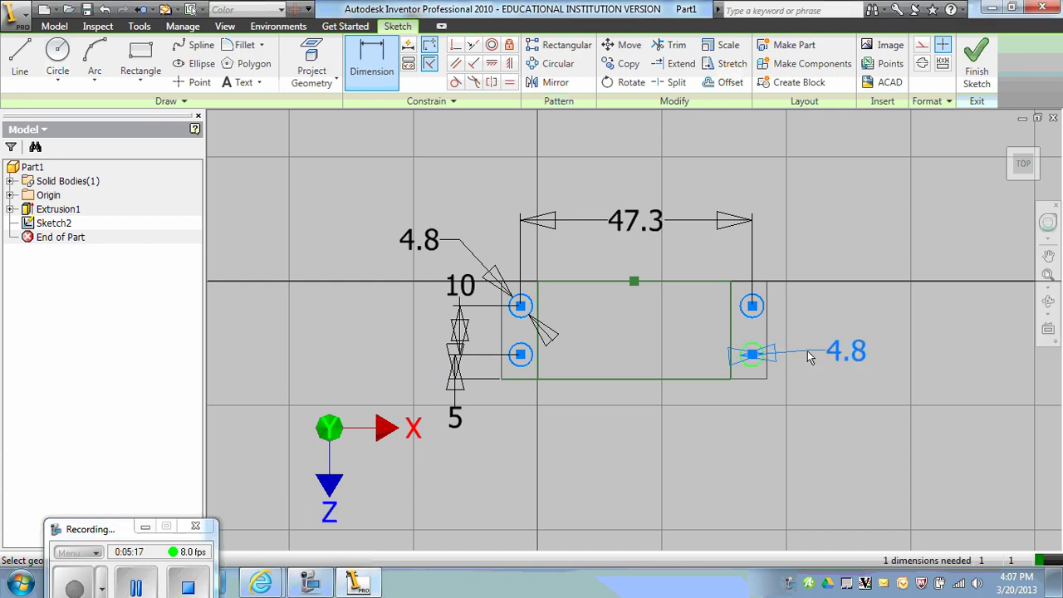
key(Escape)
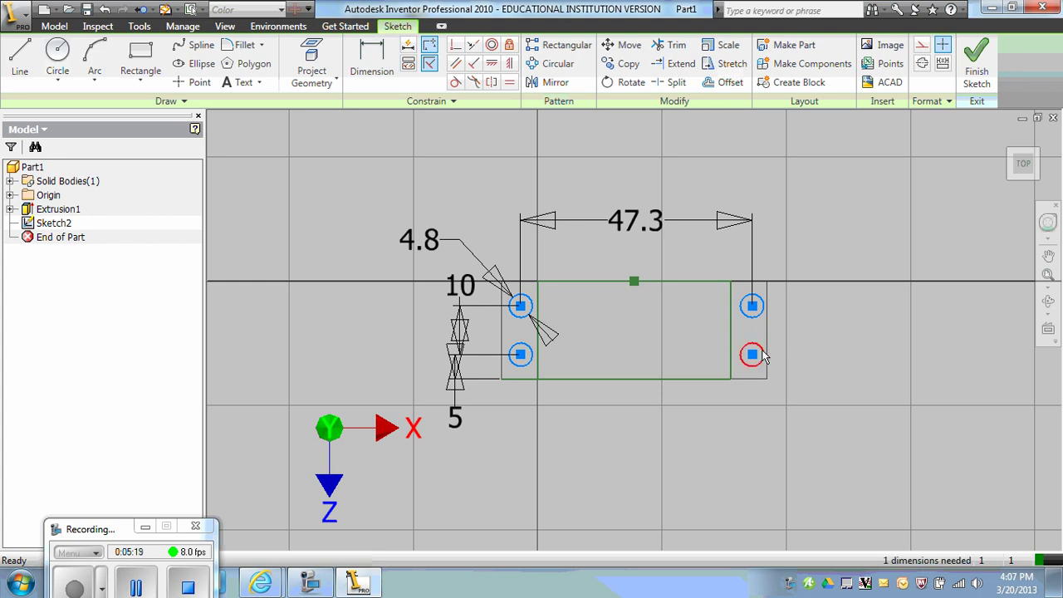
click(767, 355)
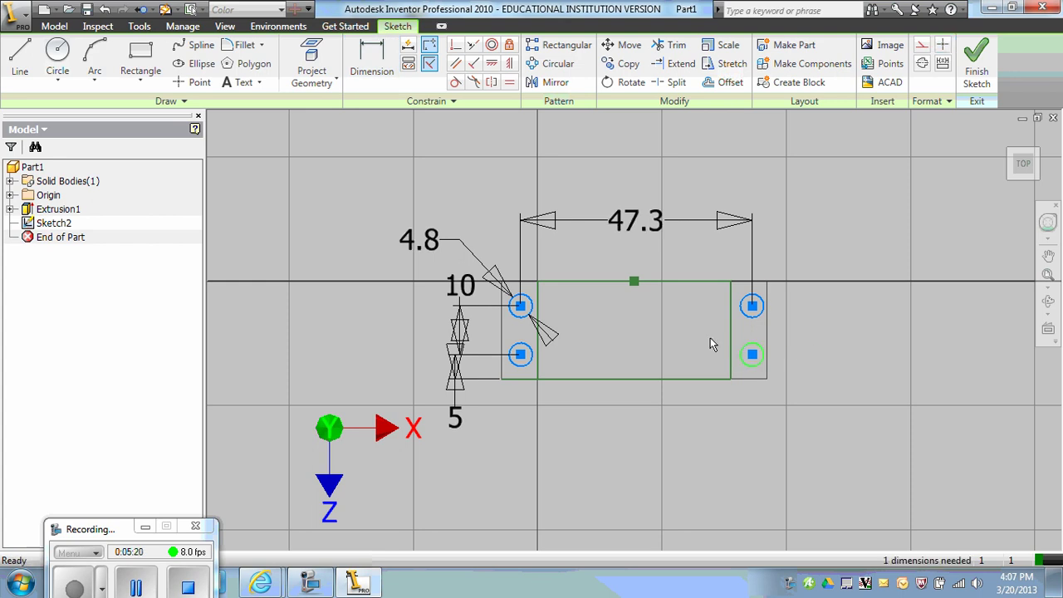
click(530, 354)
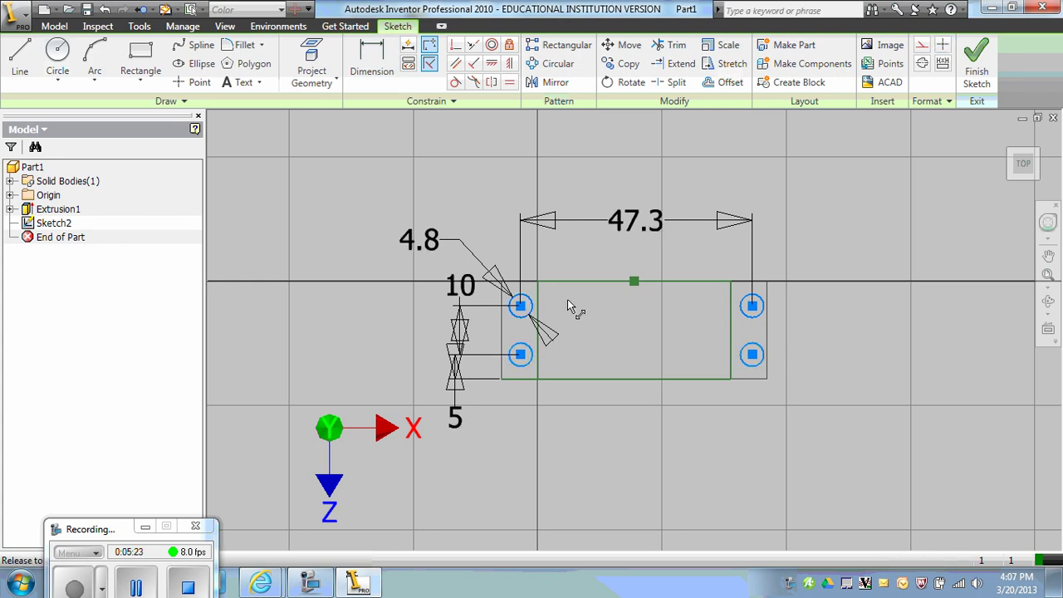
click(516, 313)
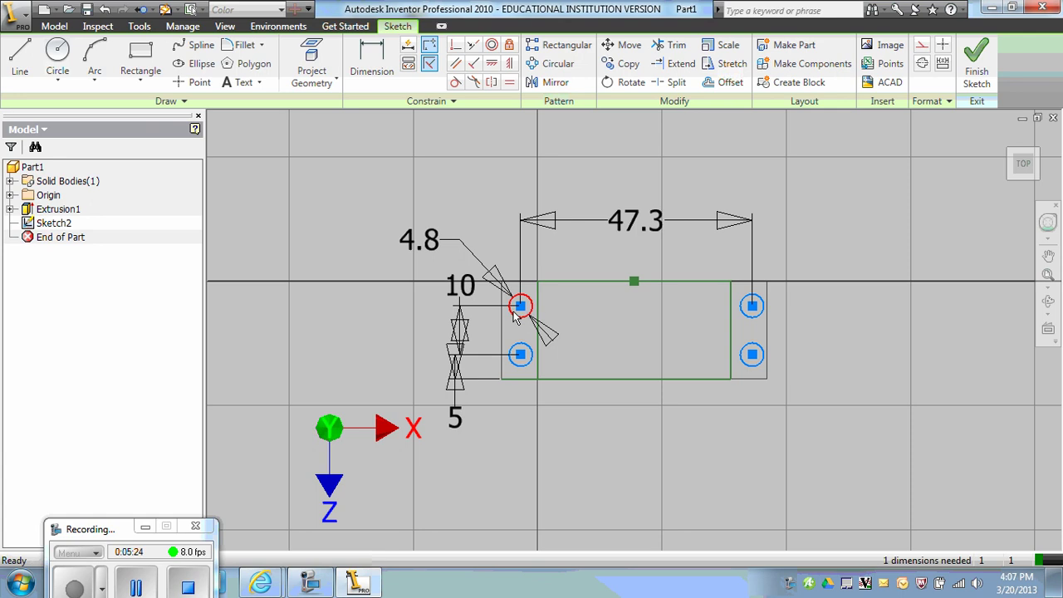
- Apply a Vertical constraint between the point below the lower-left hole and that hole's centre
click(511, 65)
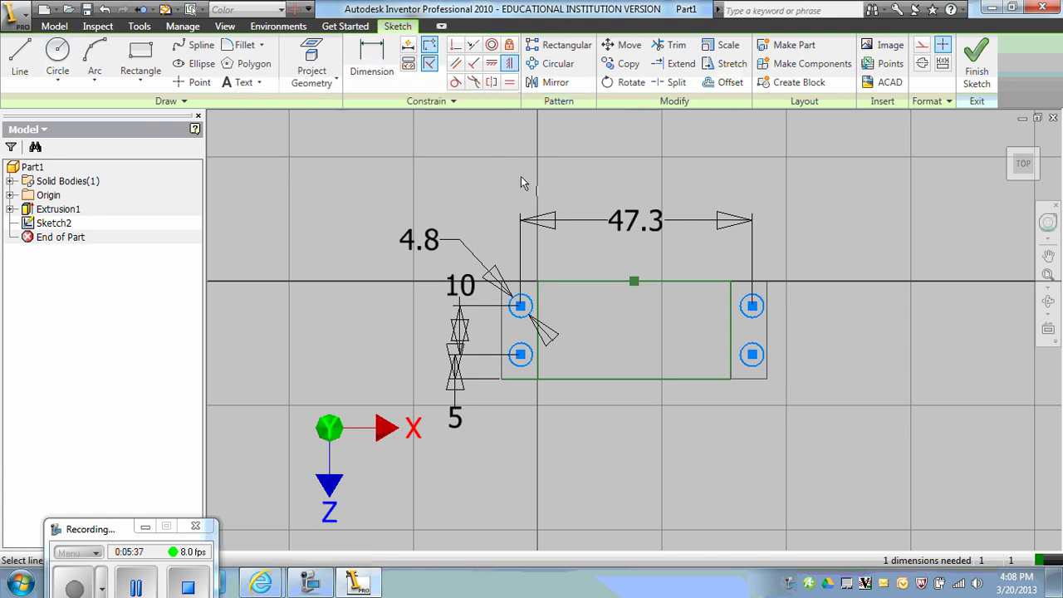
click(520, 384)
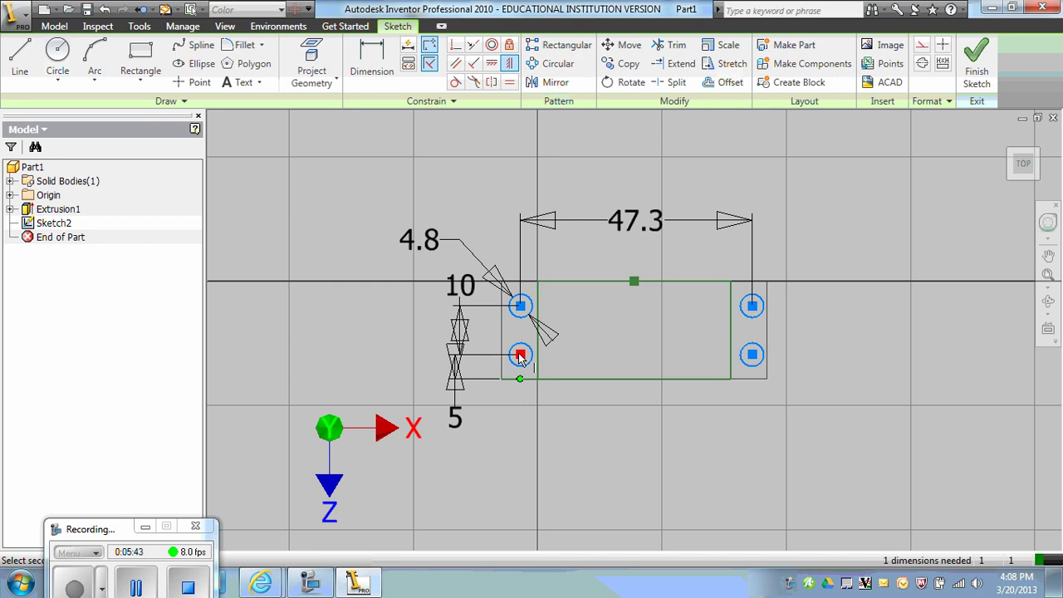
click(520, 356)
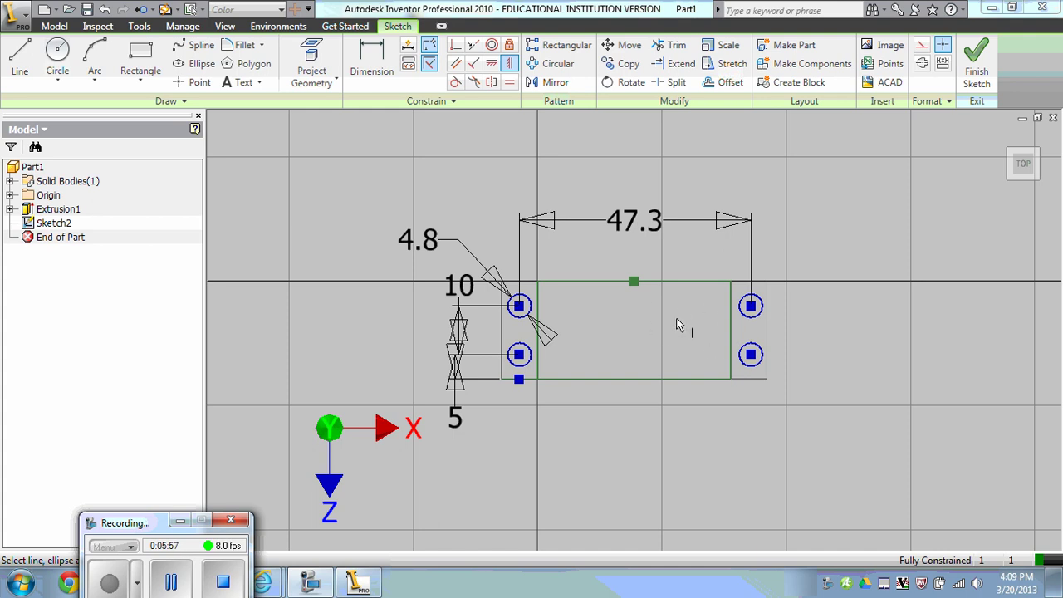
- Draw a large circle and a smaller concentric circle inside the rectangle's right end
click(60, 53)
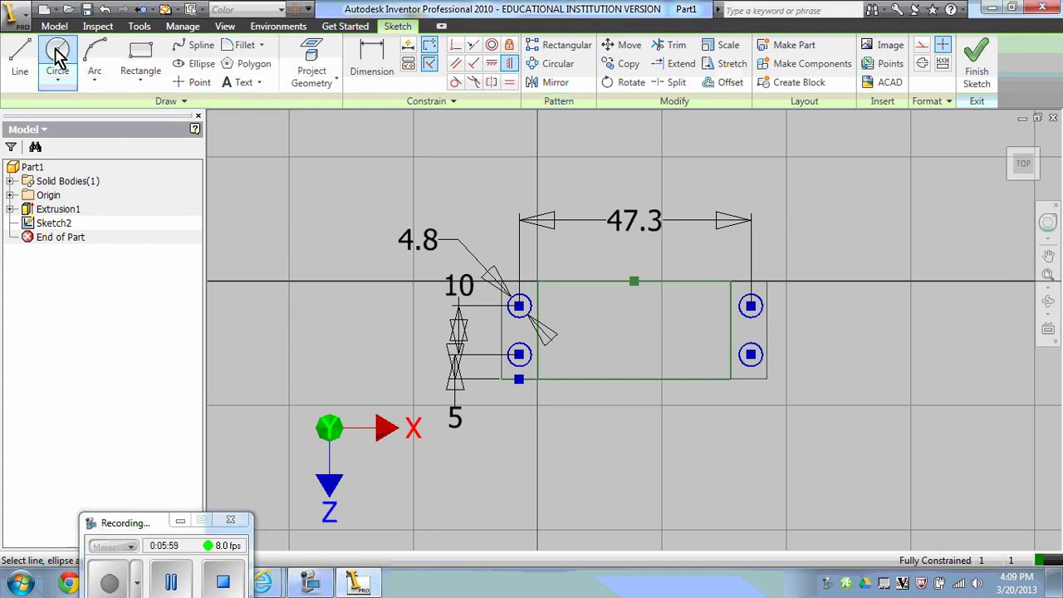
click(687, 332)
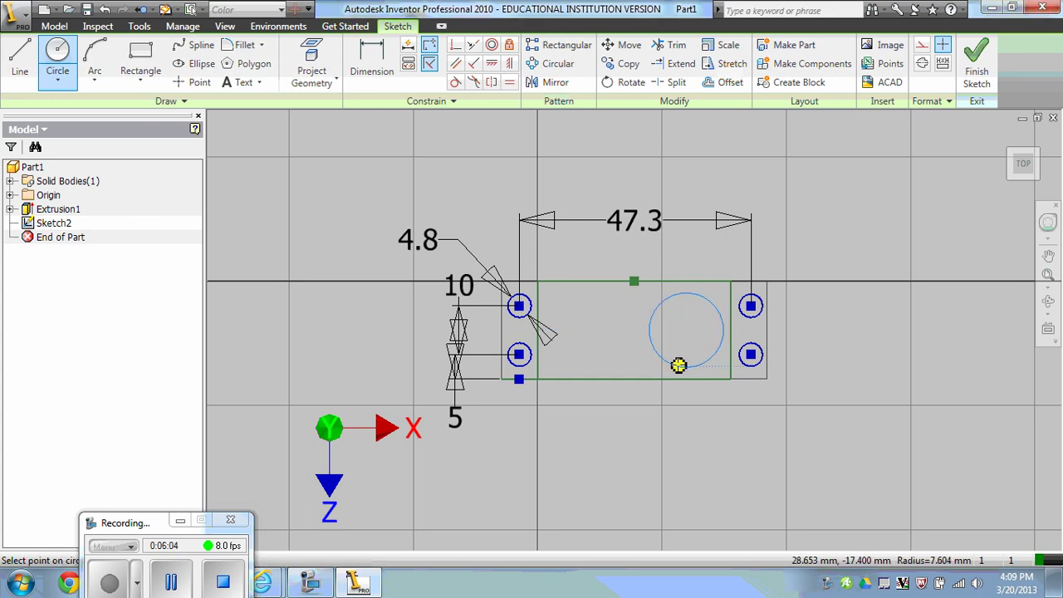
click(680, 365)
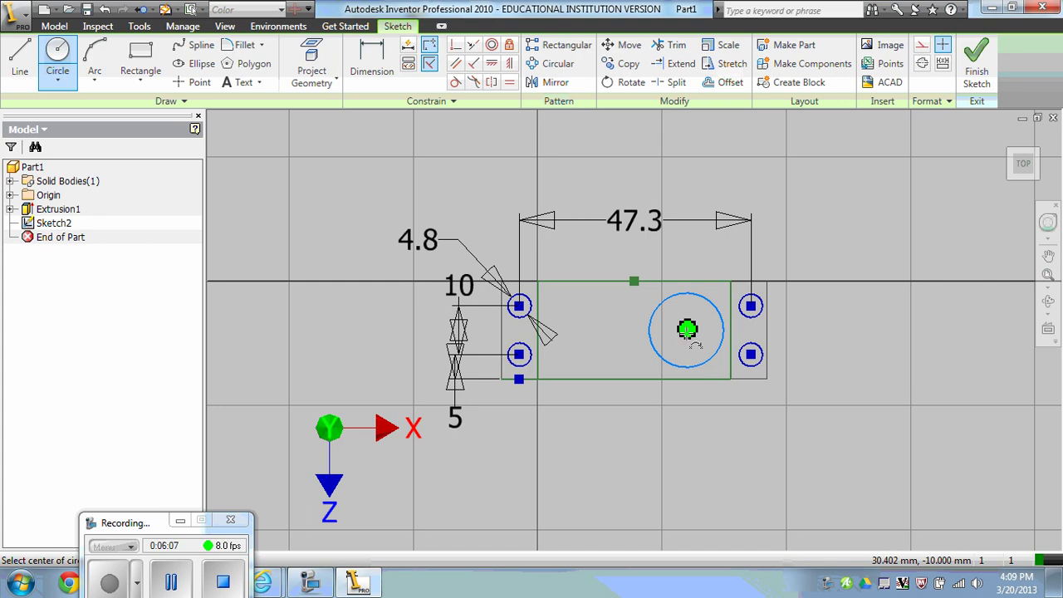
click(688, 330)
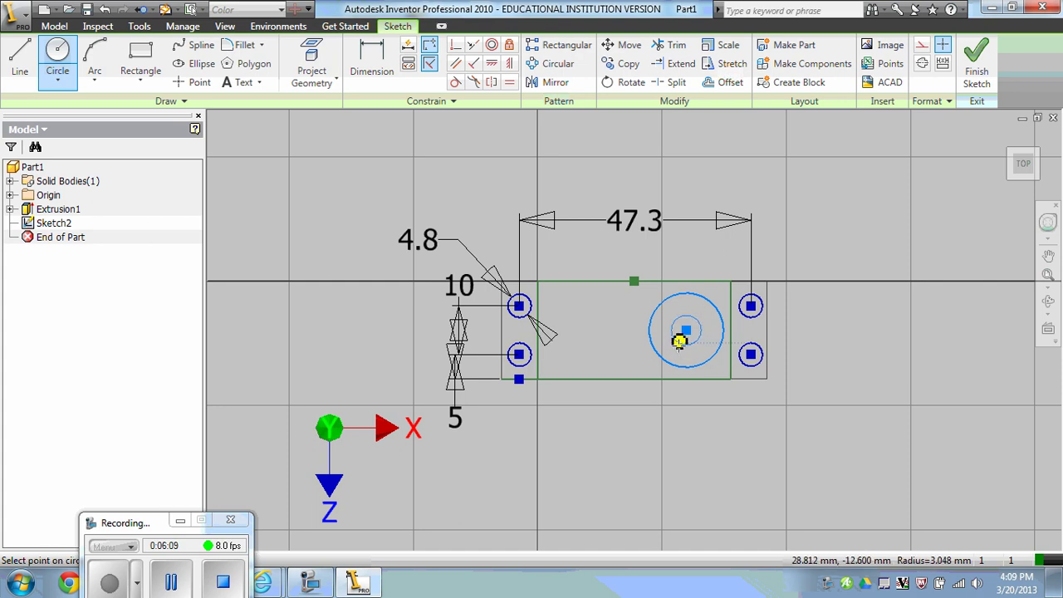
click(657, 339)
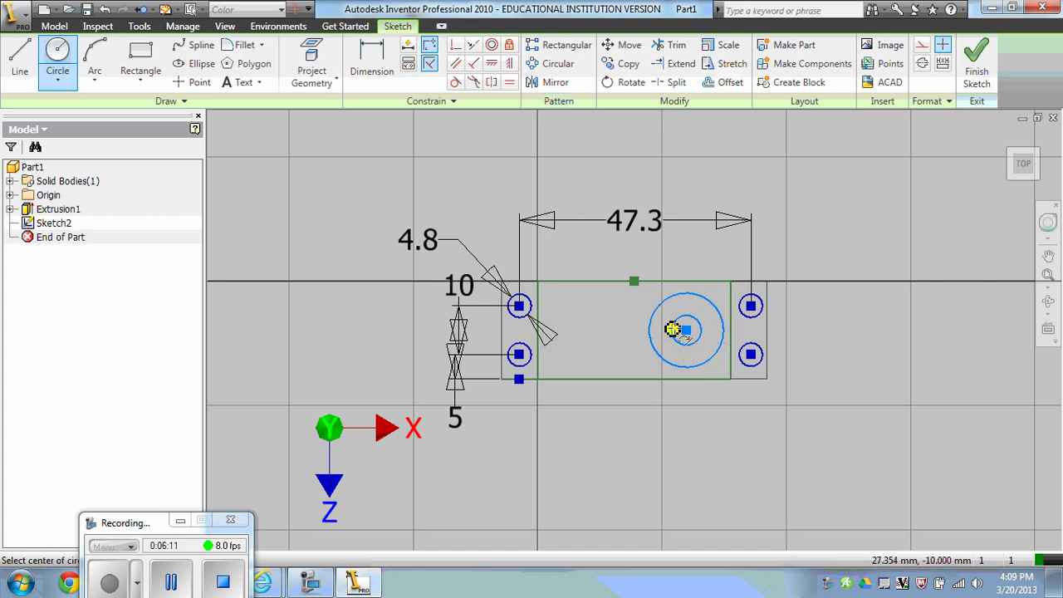
click(372, 65)
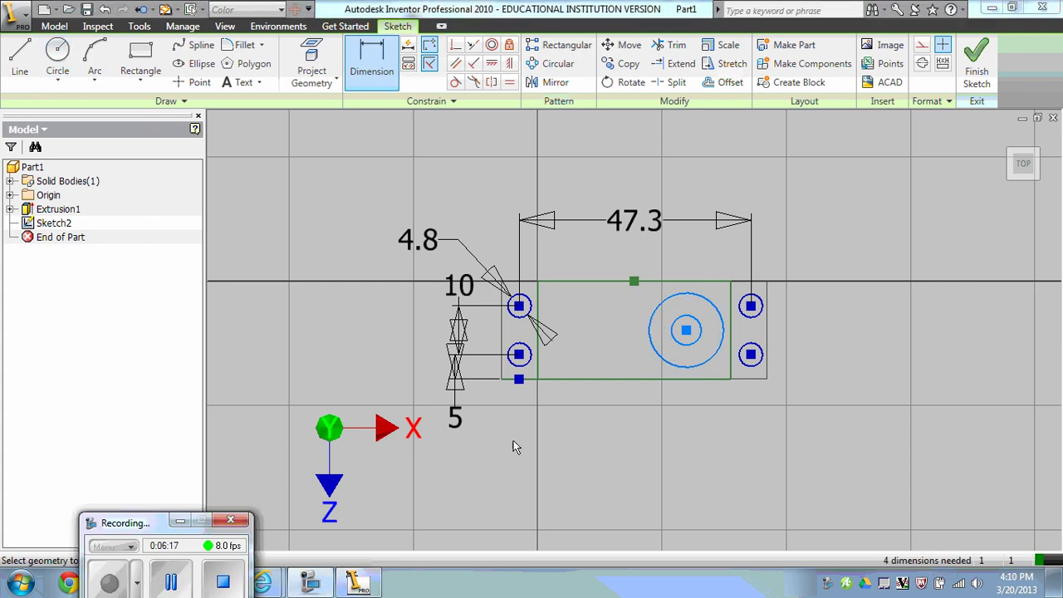
- Dimension the circles' centre 13.5 horizontally from the upper-right hole centre
click(751, 308)
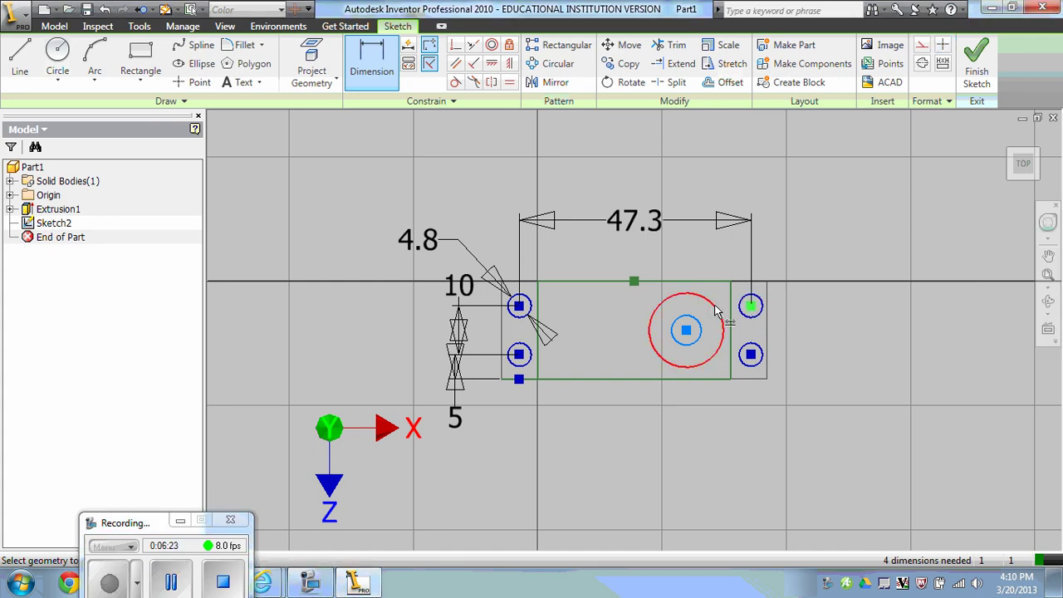
click(718, 310)
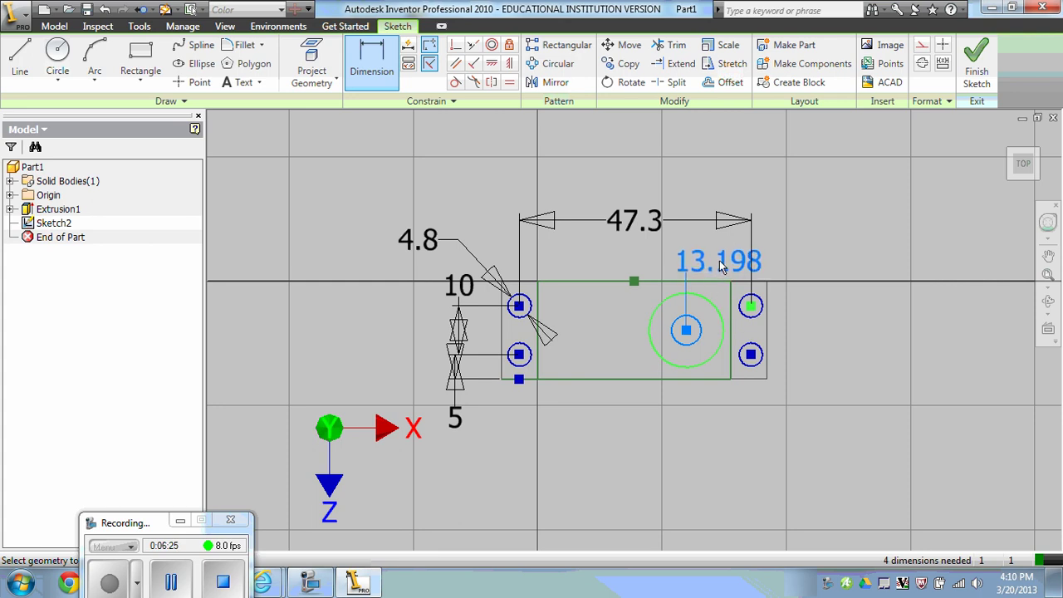
click(817, 254)
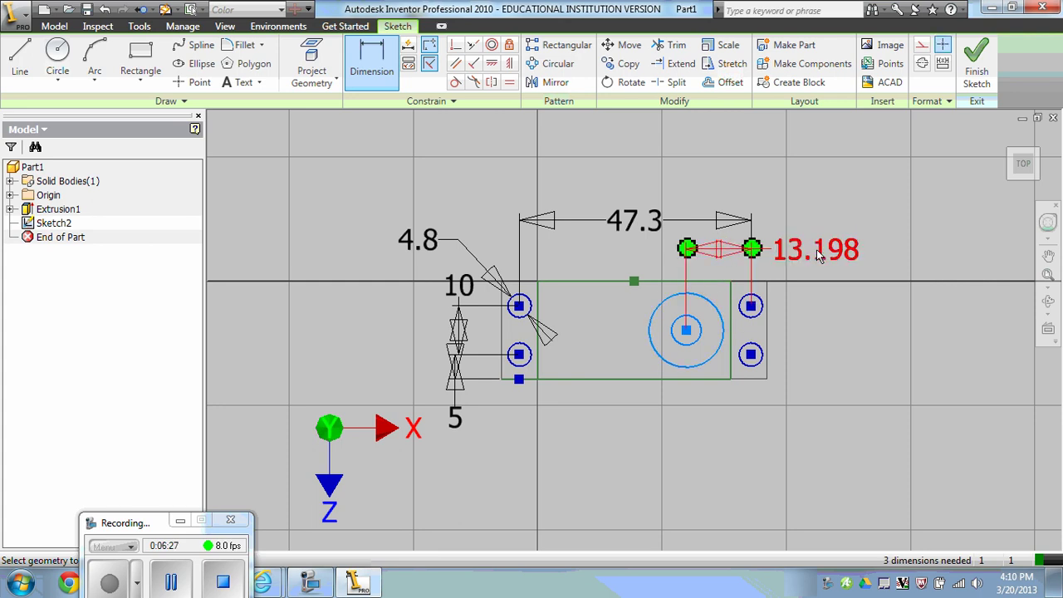
click(805, 256)
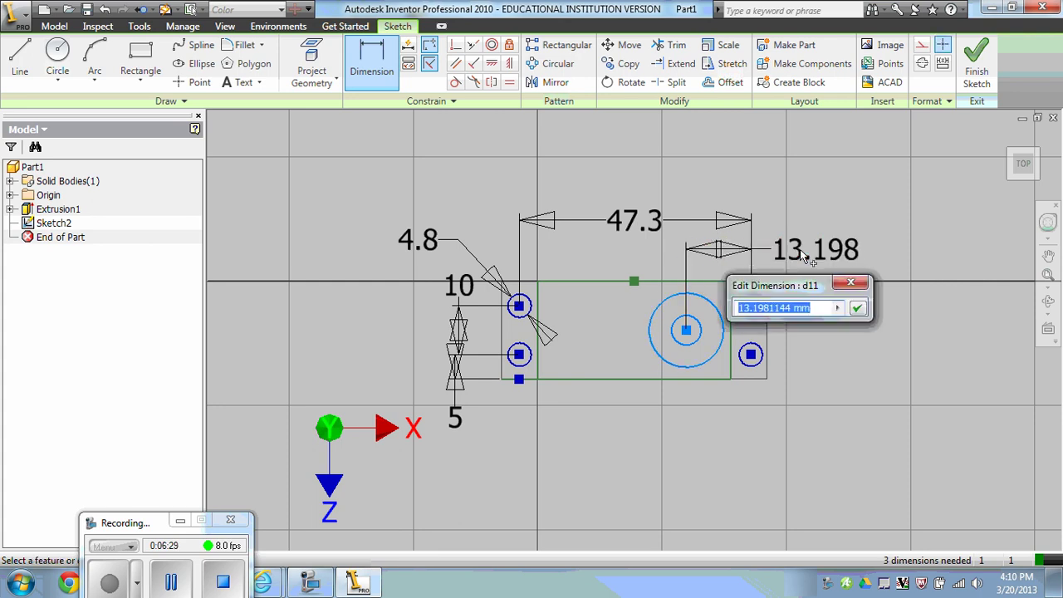
text(1)
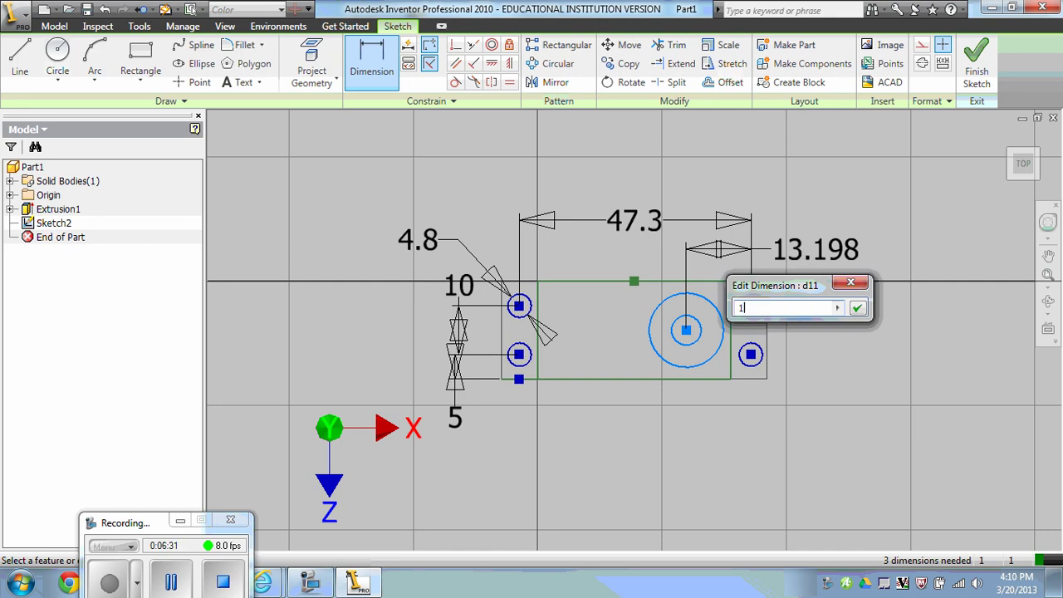
text(3.5)
key(Return)
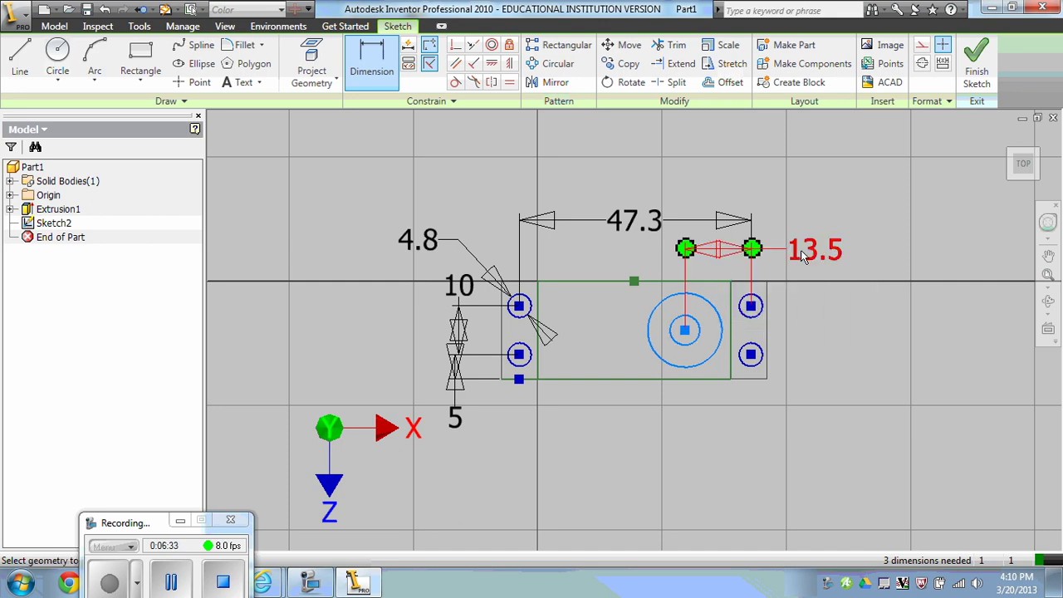
- Reject the extra 39.372 and 33.8 dimensions to the left holes as over-constraining
click(723, 330)
click(535, 313)
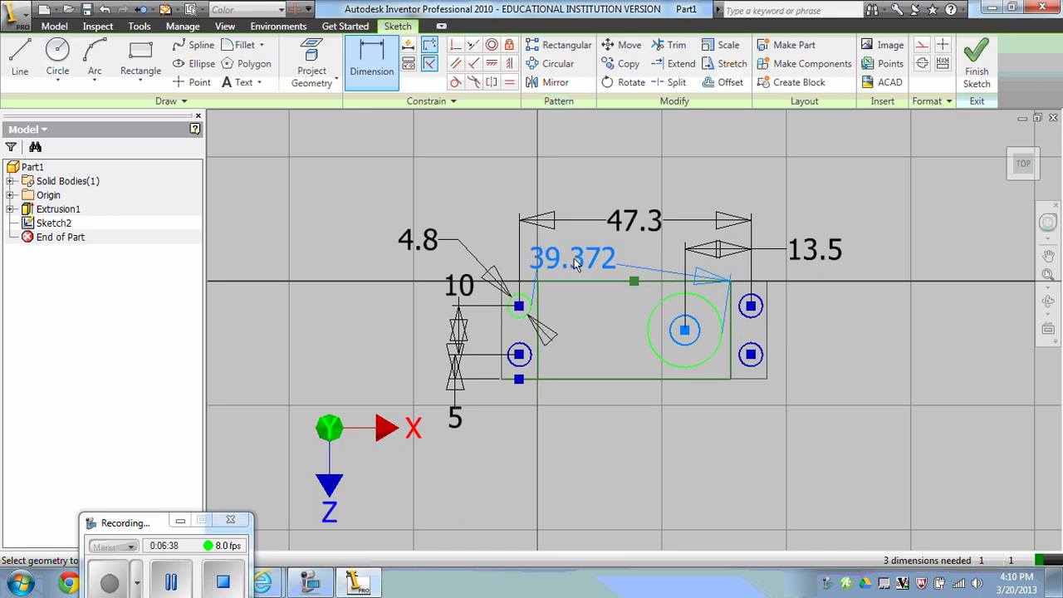
key(Escape)
click(370, 64)
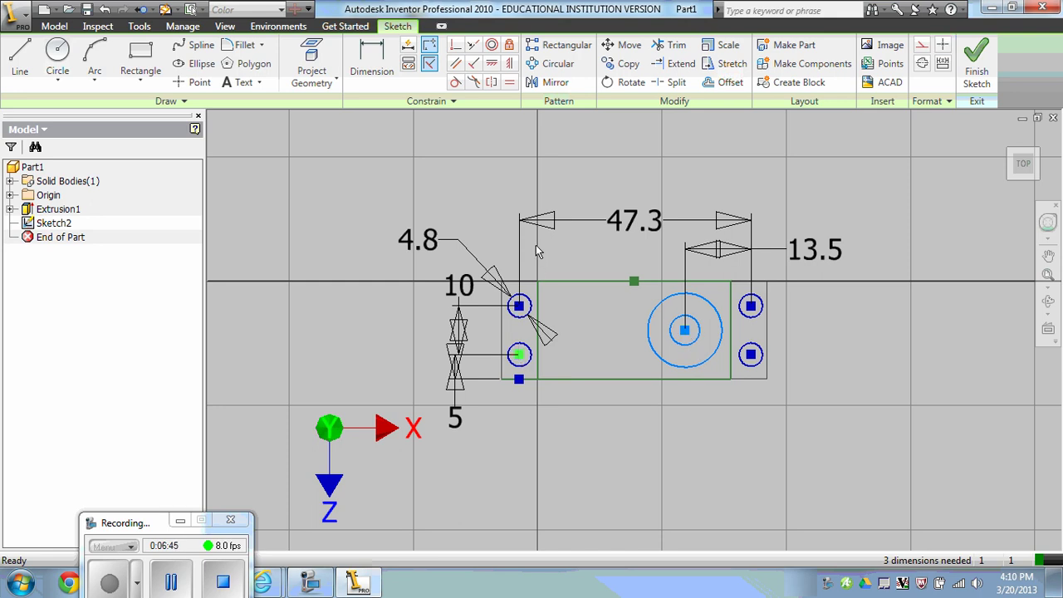
click(370, 67)
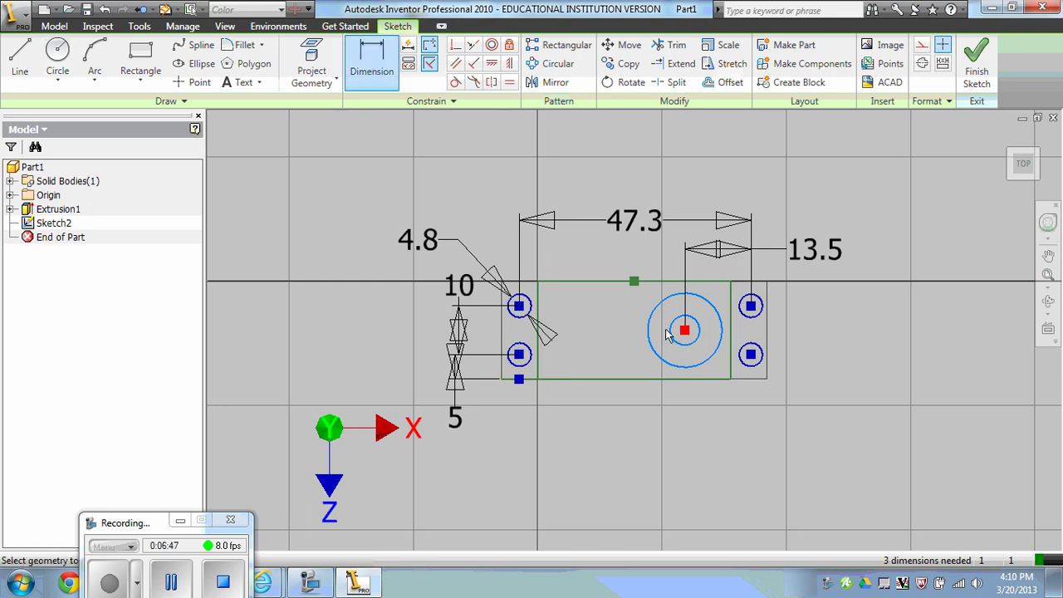
click(519, 355)
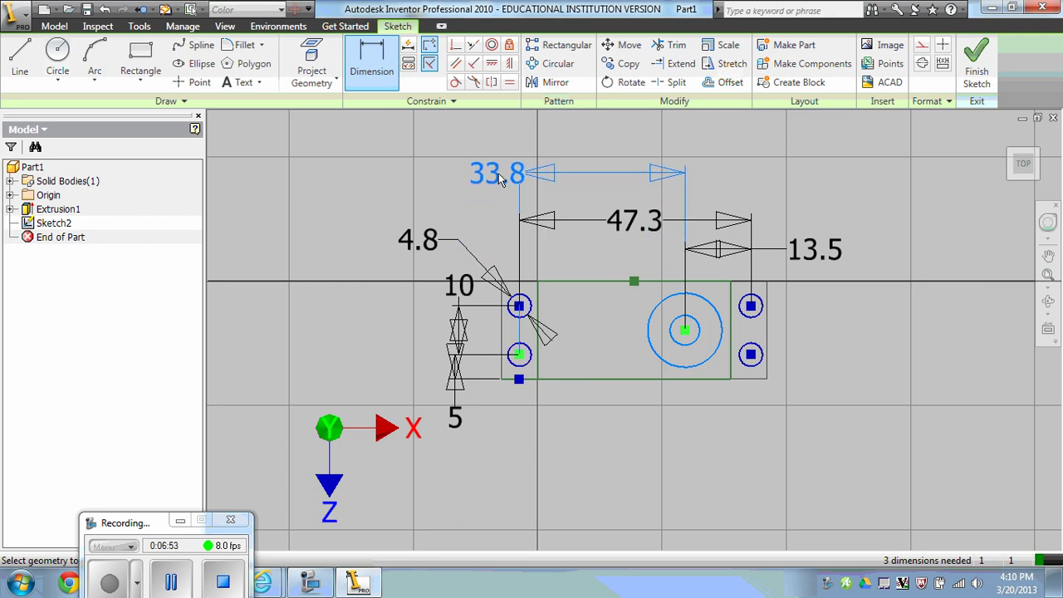
click(499, 174)
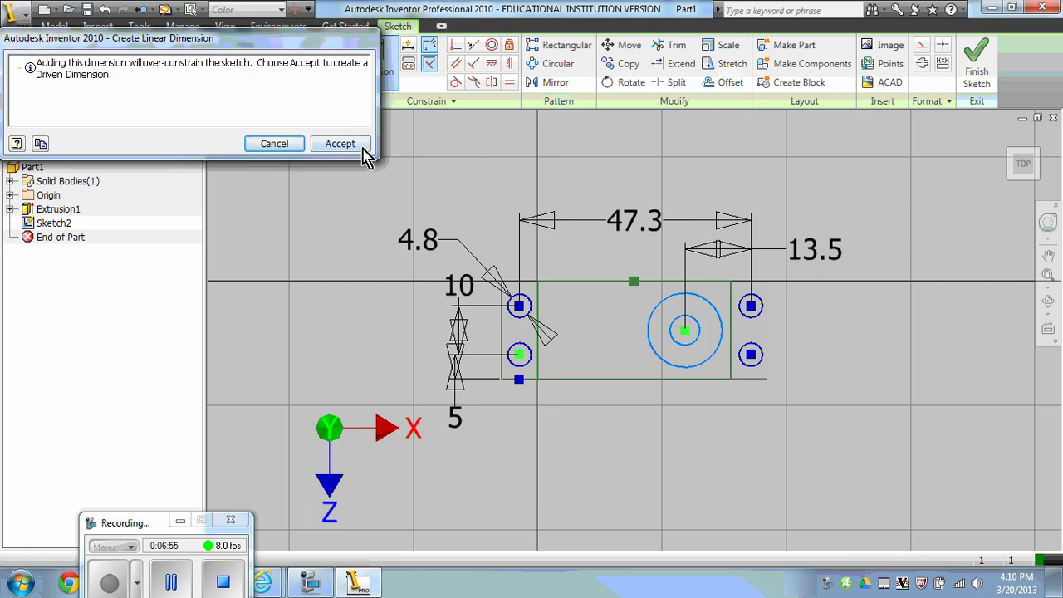
click(274, 144)
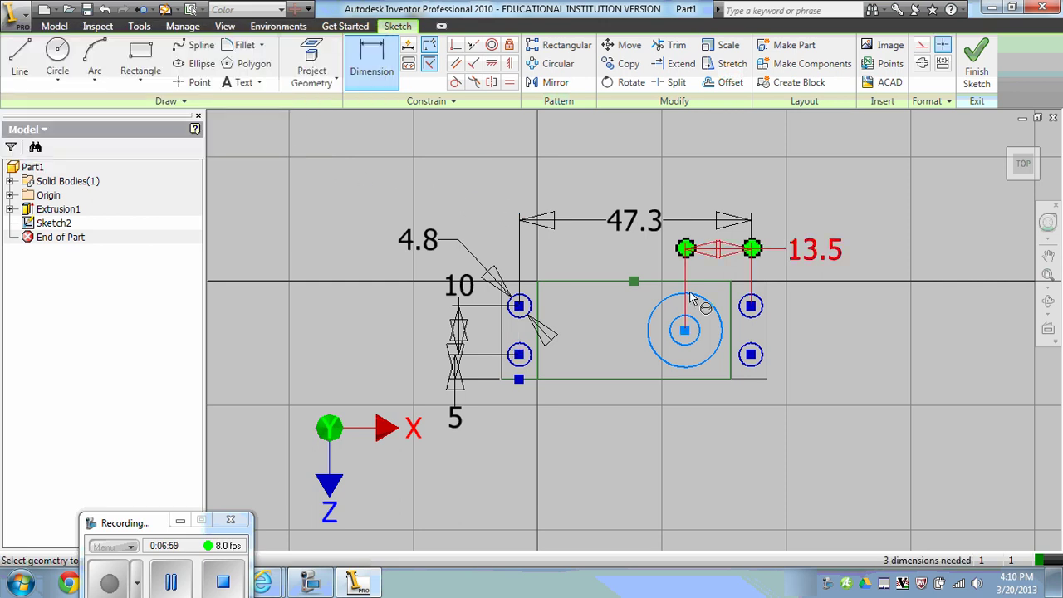
- Constrain the circles' centre horizontally level with the right edge's midpoint
click(493, 65)
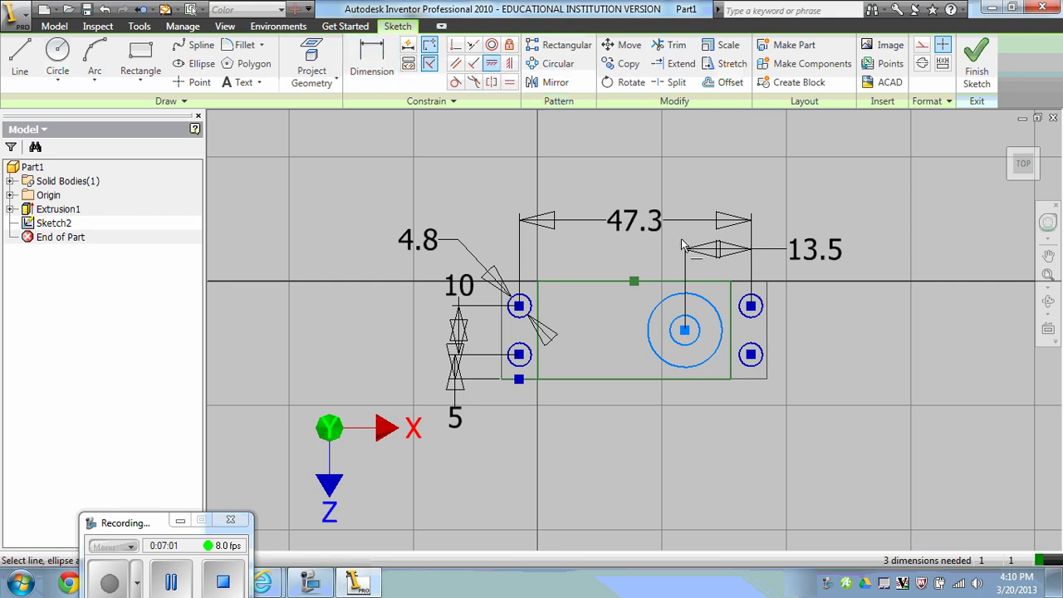
click(685, 332)
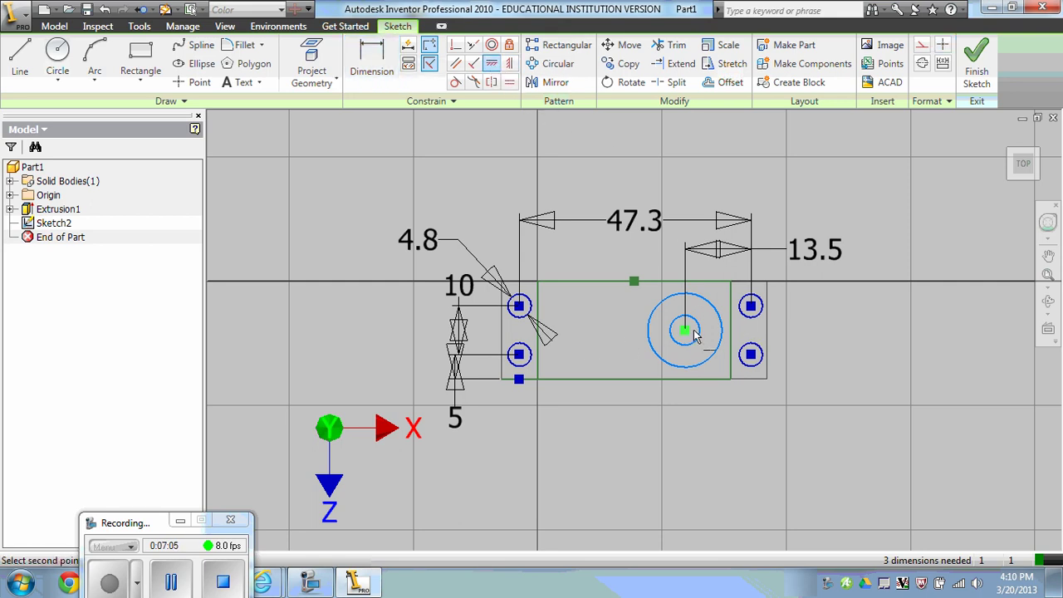
click(733, 332)
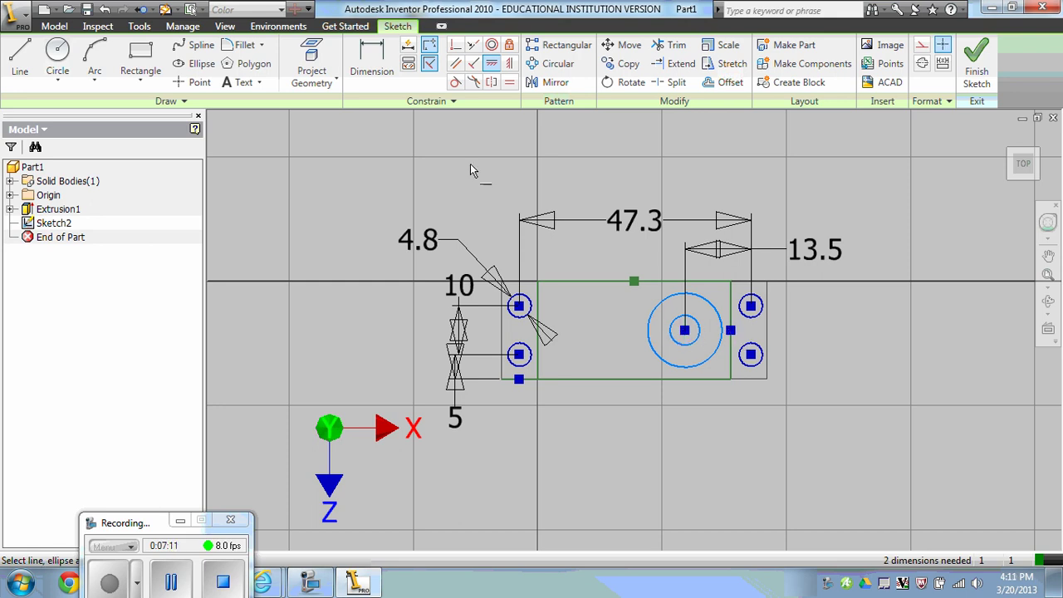
- Dimension the inner circle at 5.5 and the outer shaft circle at 13.5 diameter
click(370, 65)
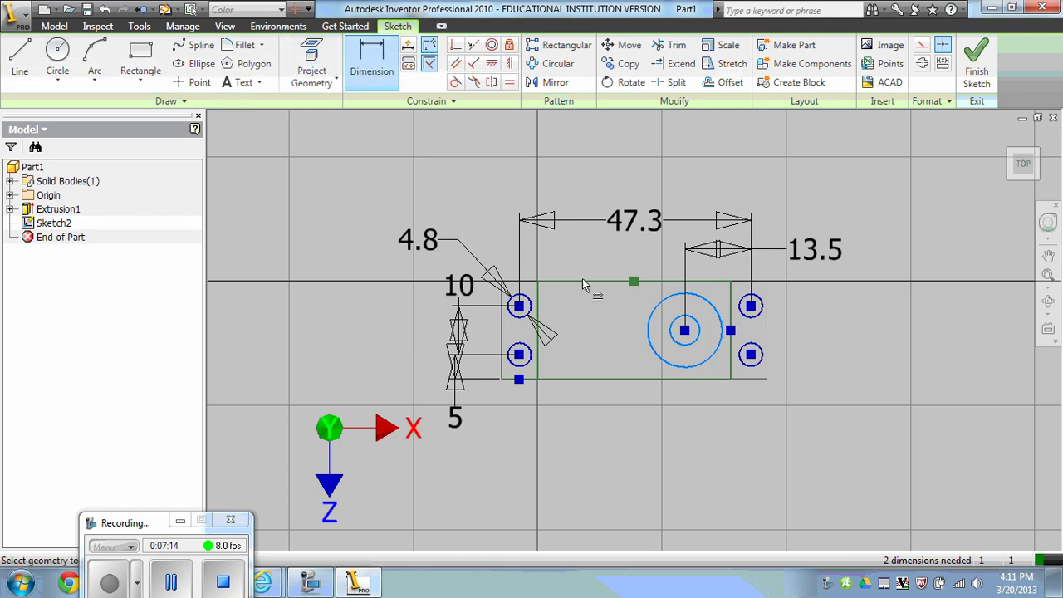
click(676, 339)
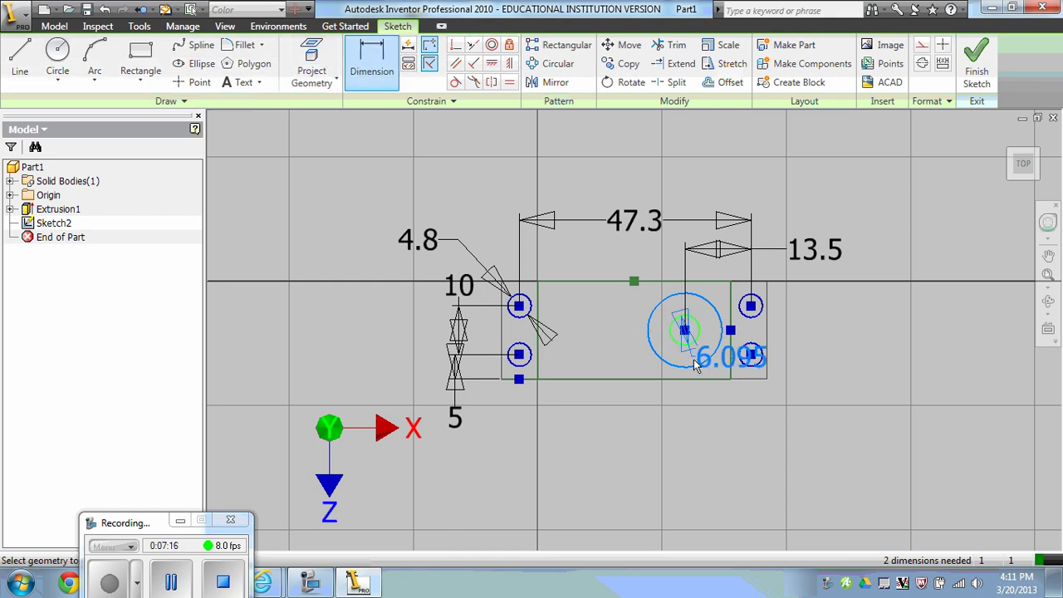
click(731, 437)
text(5.5)
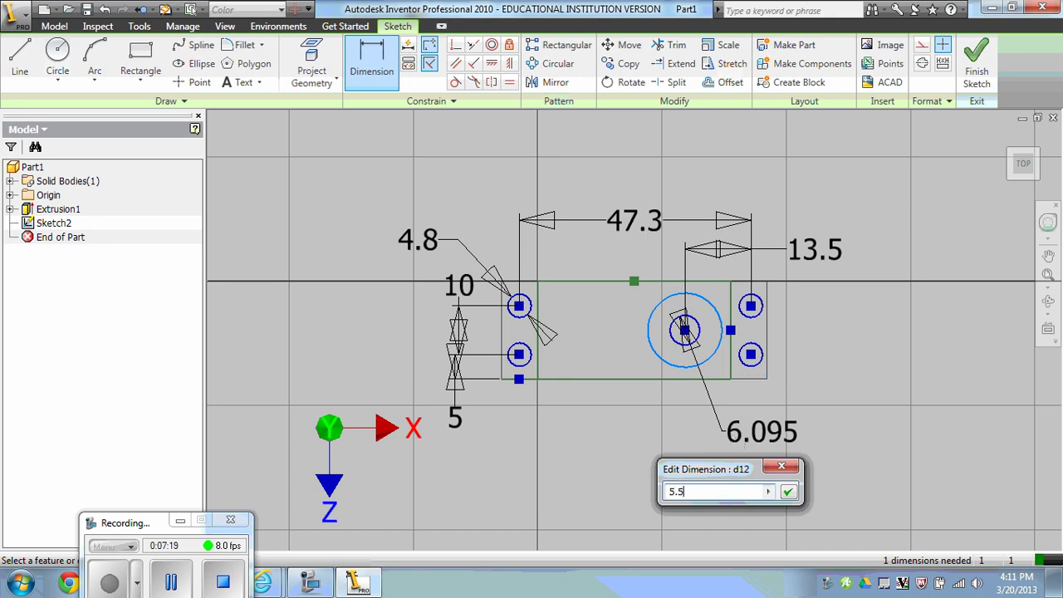
key(Return)
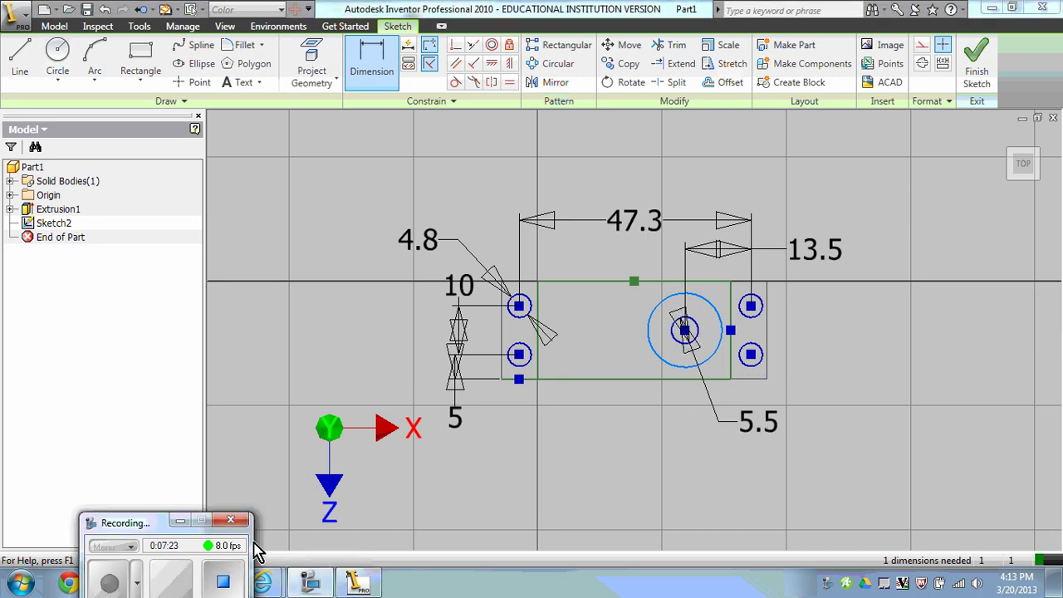
click(372, 71)
click(650, 349)
click(640, 449)
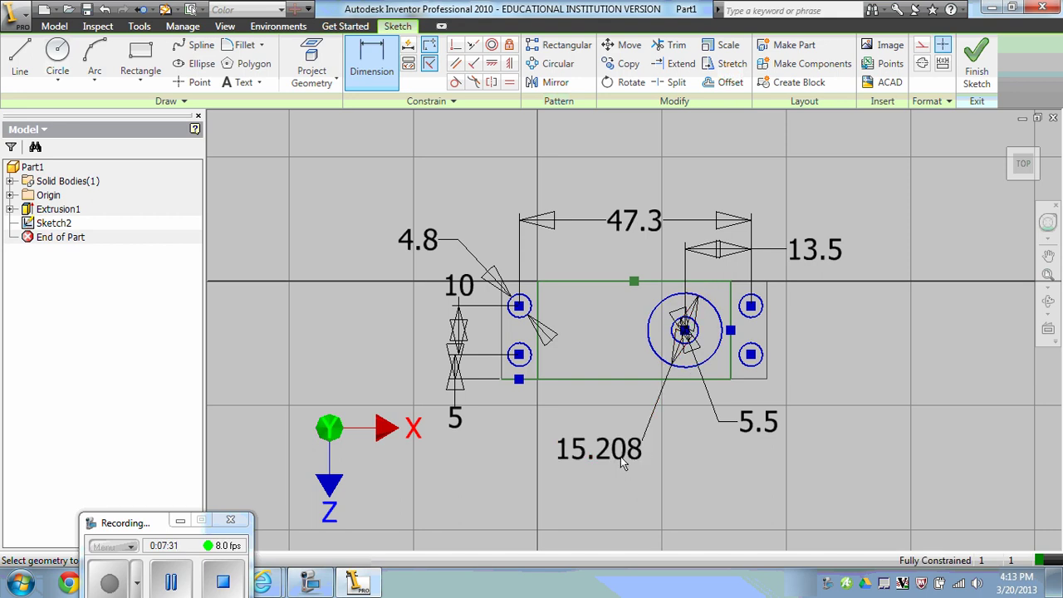
click(620, 454)
text(13.5)
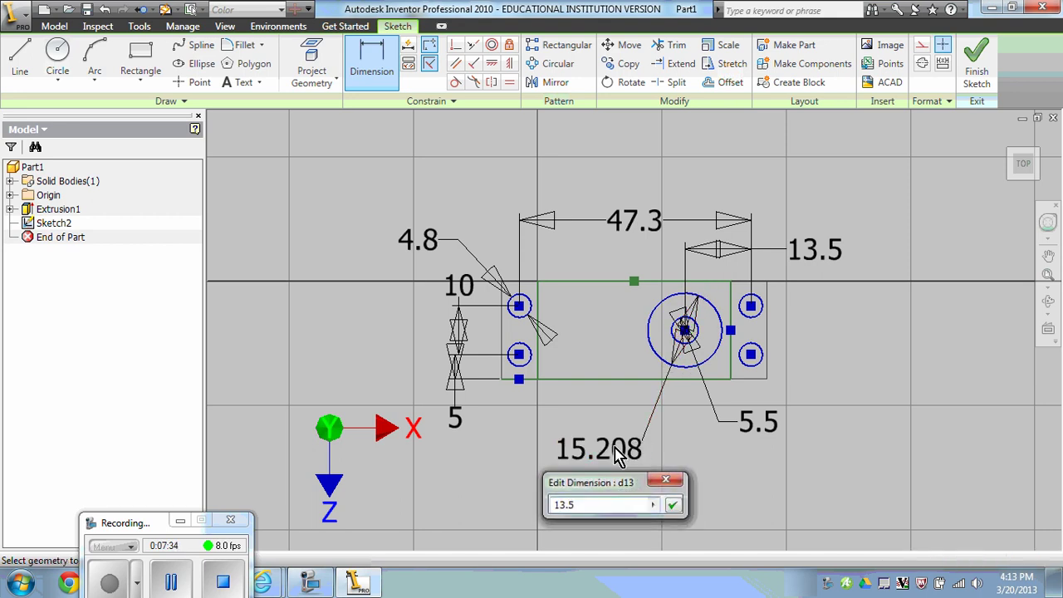
key(Return)
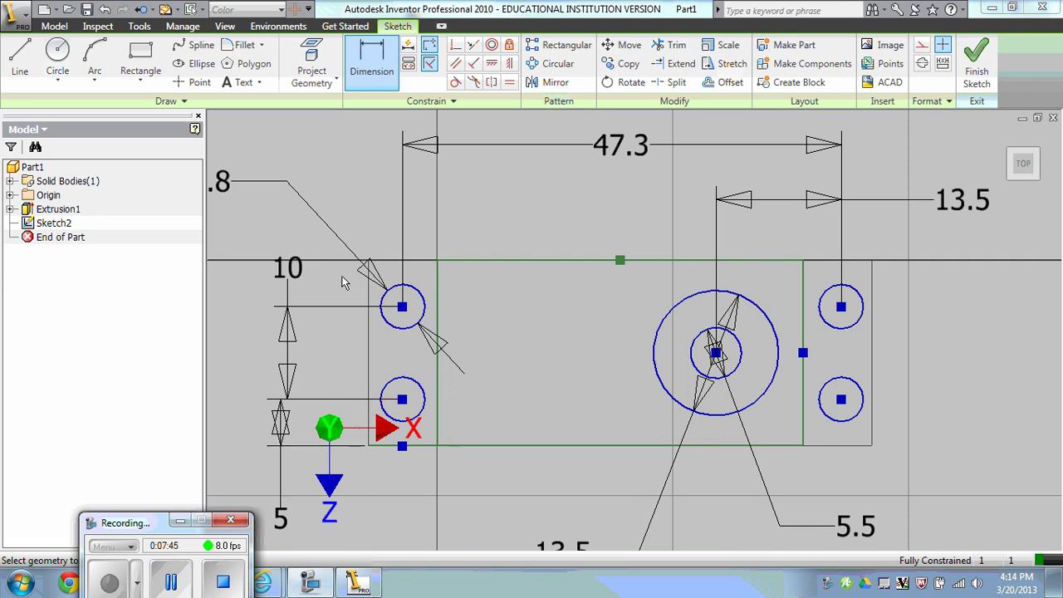
- Draw a small slot rectangle beside each of the four mounting-hole circles
click(145, 56)
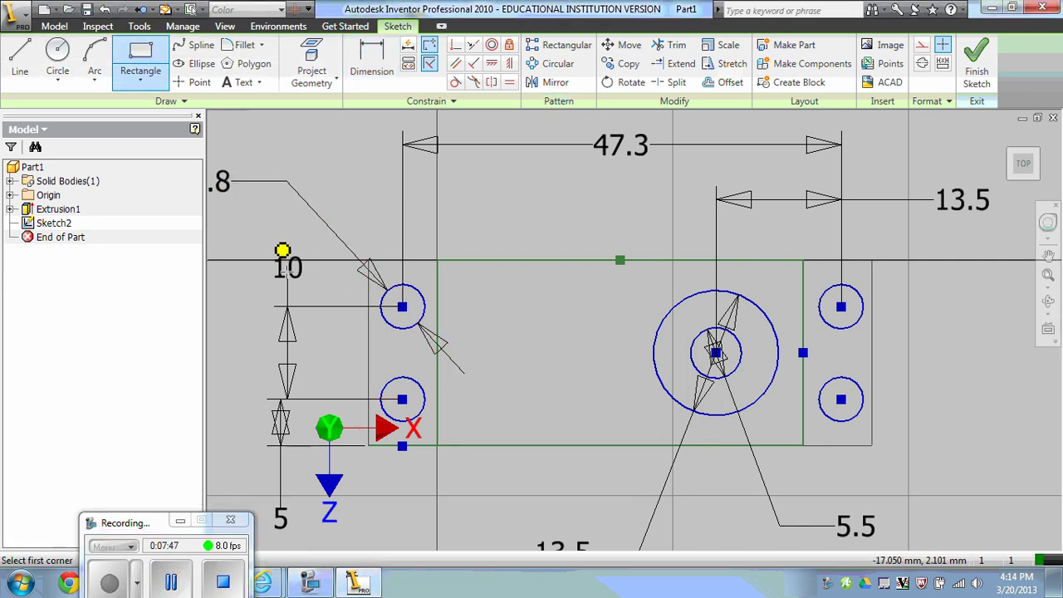
click(347, 393)
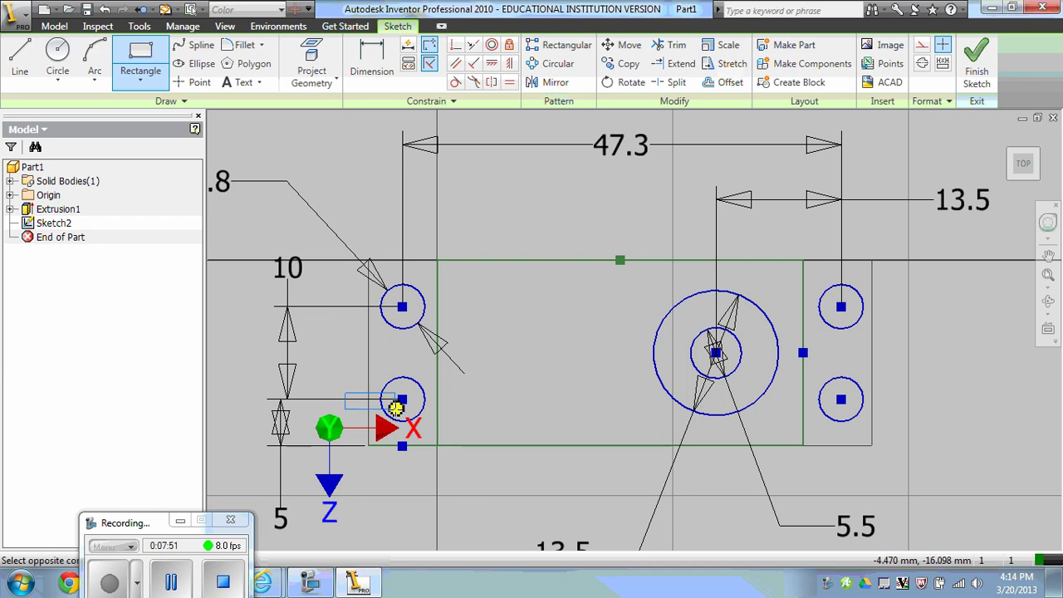
click(397, 407)
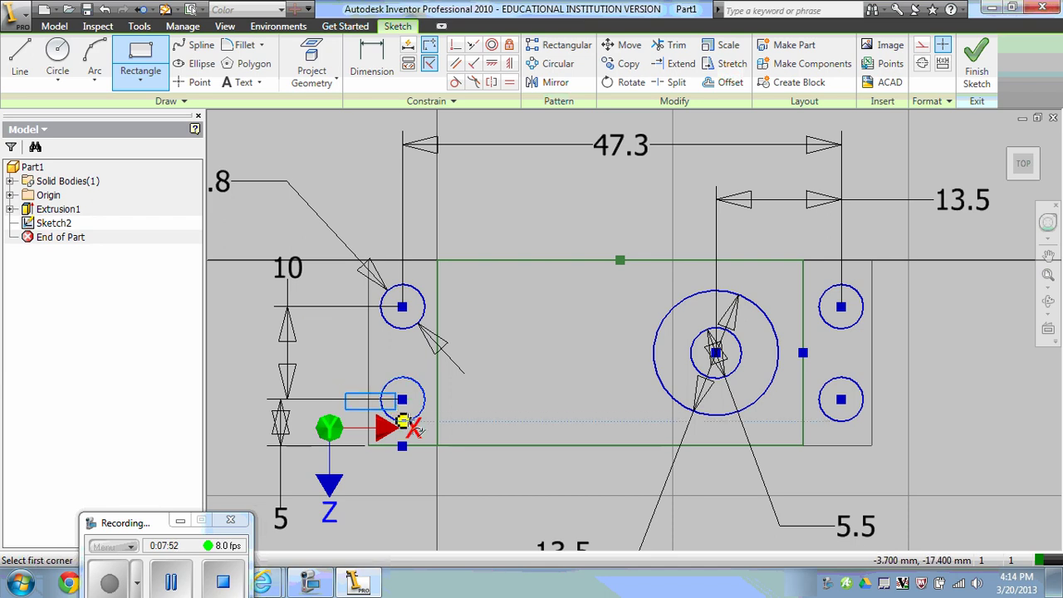
click(391, 314)
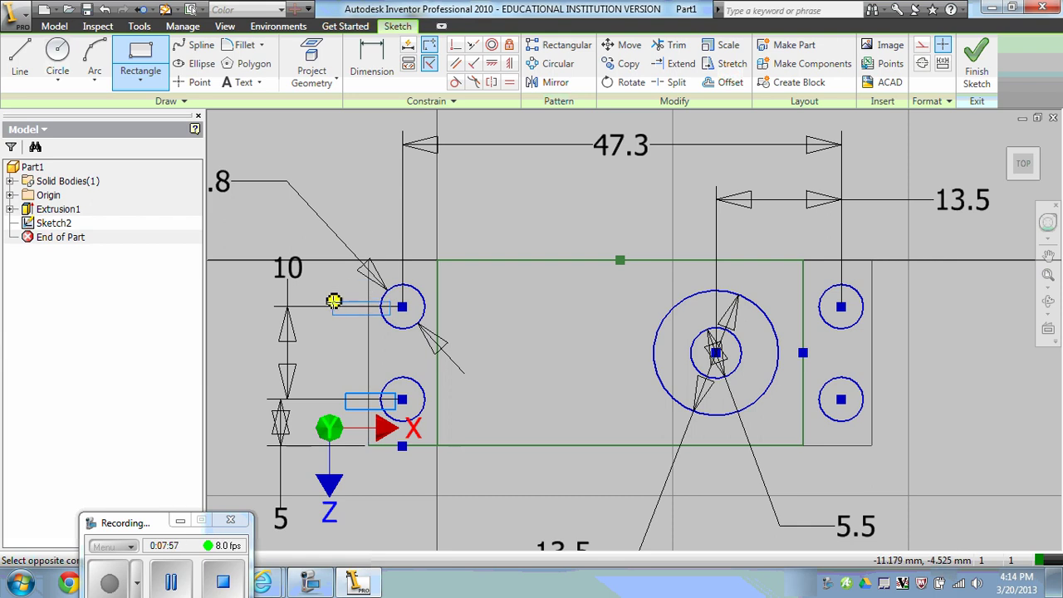
key(Escape)
key(Escape)
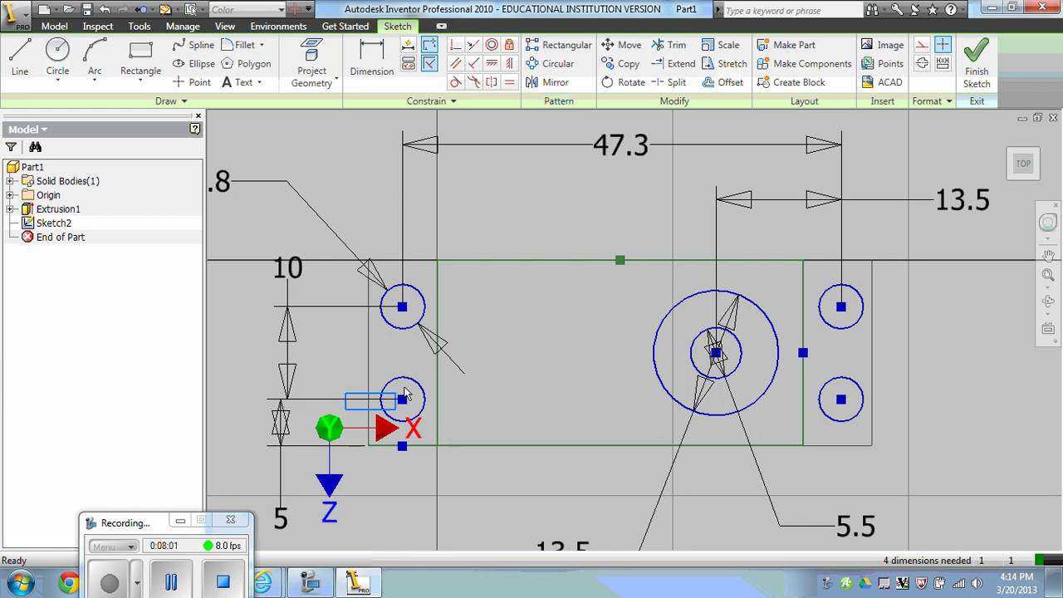
click(140, 59)
click(388, 305)
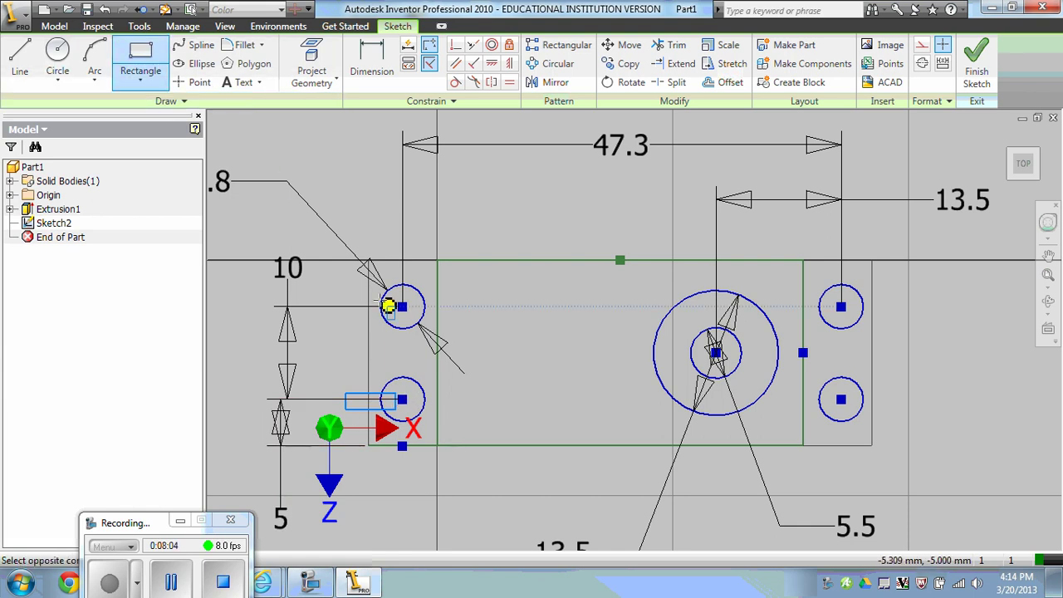
click(324, 297)
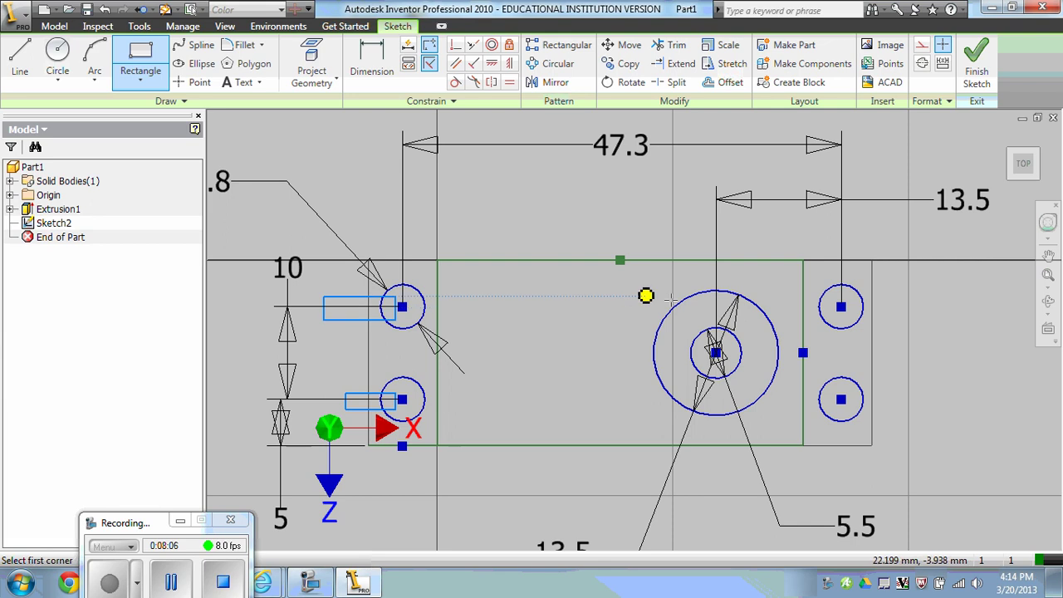
click(852, 315)
click(899, 296)
click(851, 408)
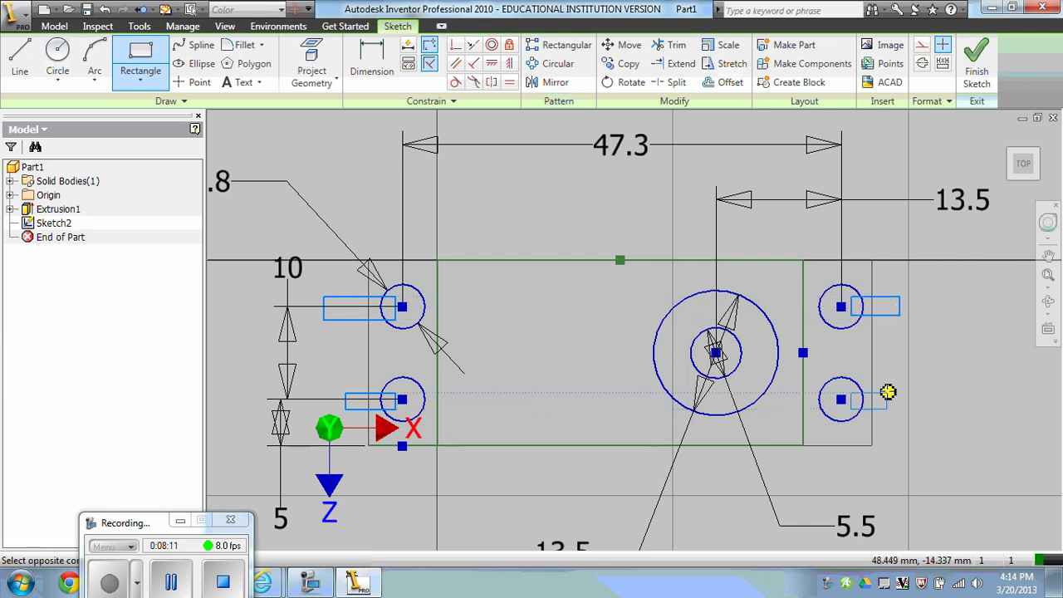
click(900, 387)
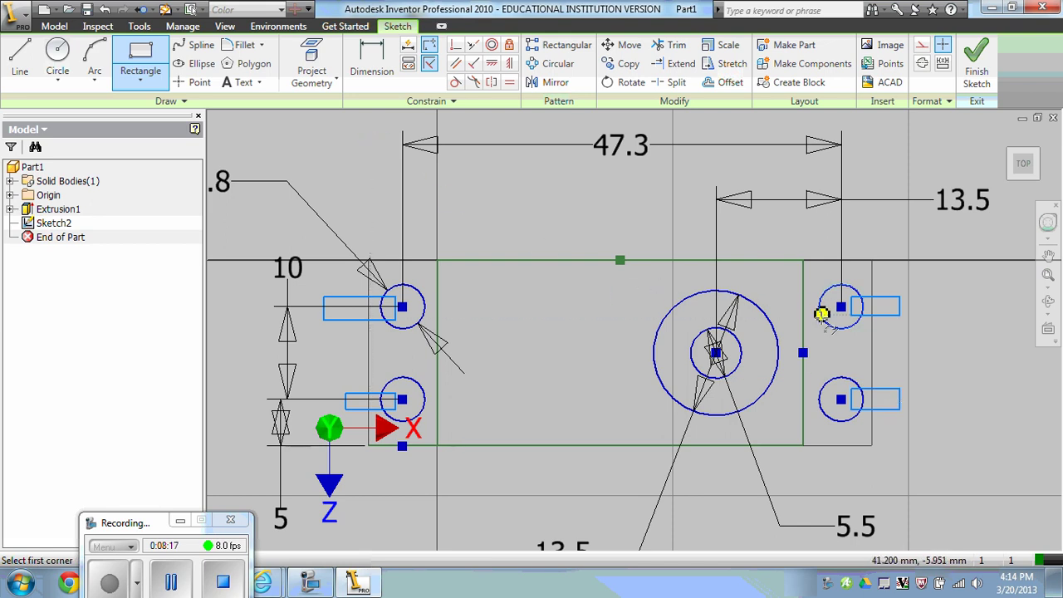
scroll(846, 306, up, 3)
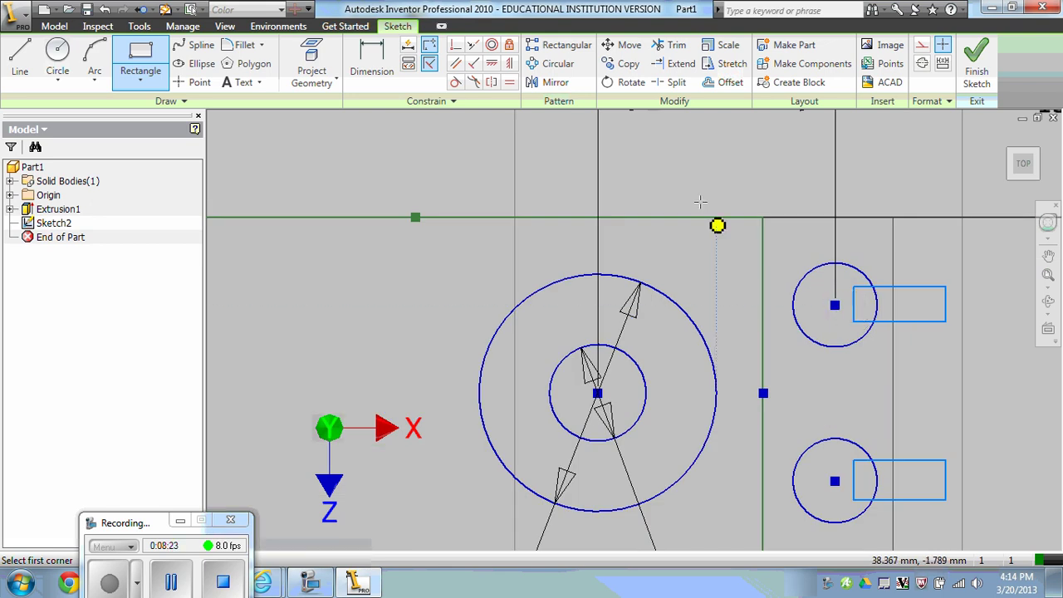
- Make each slot rectangle's inner edge coincident with its mounting circle's centre point
key(Escape)
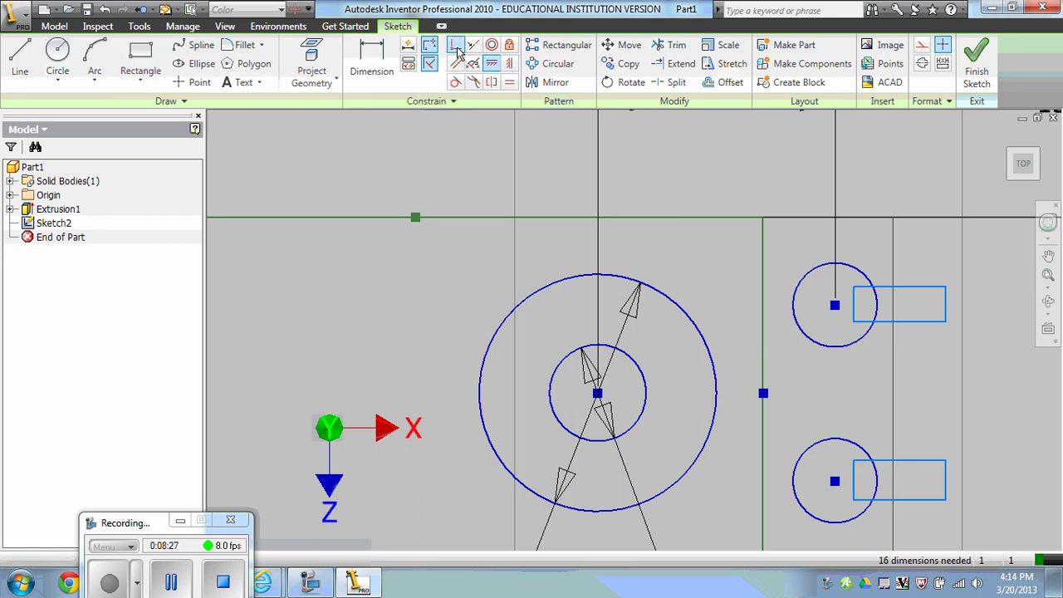
click(494, 66)
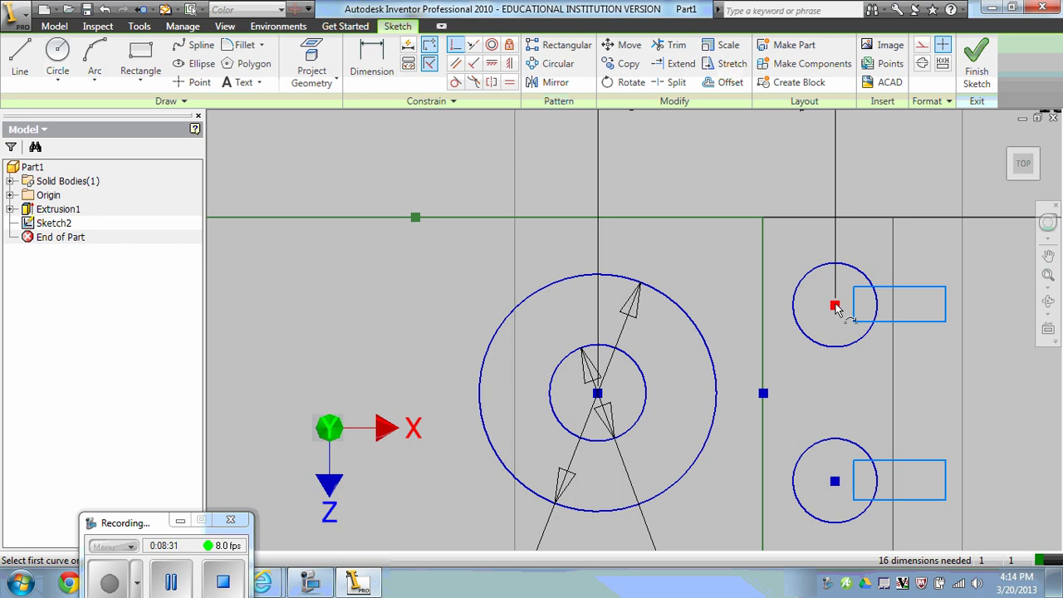
key(Escape)
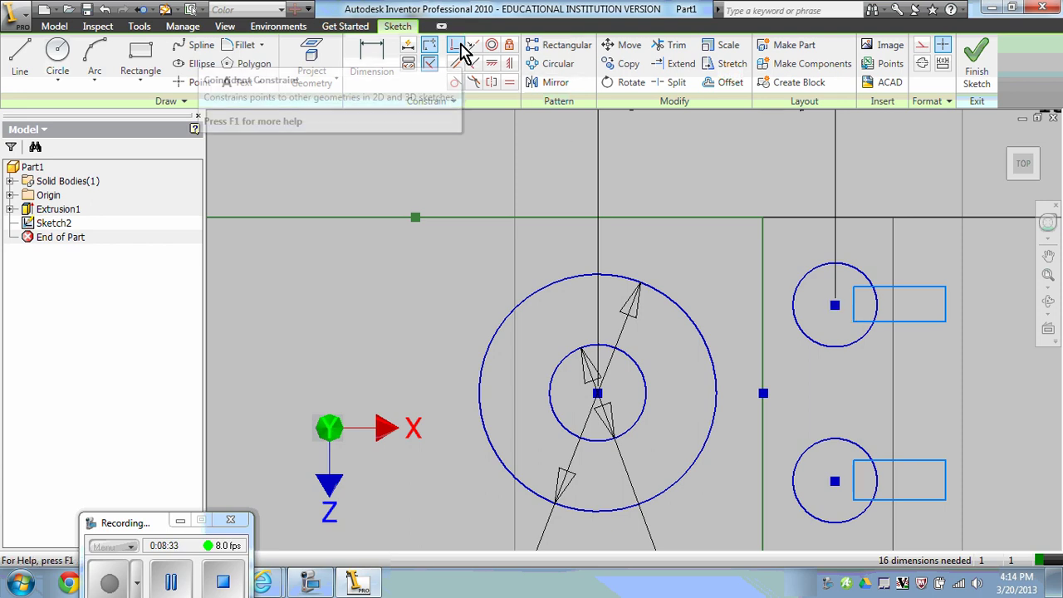
click(462, 50)
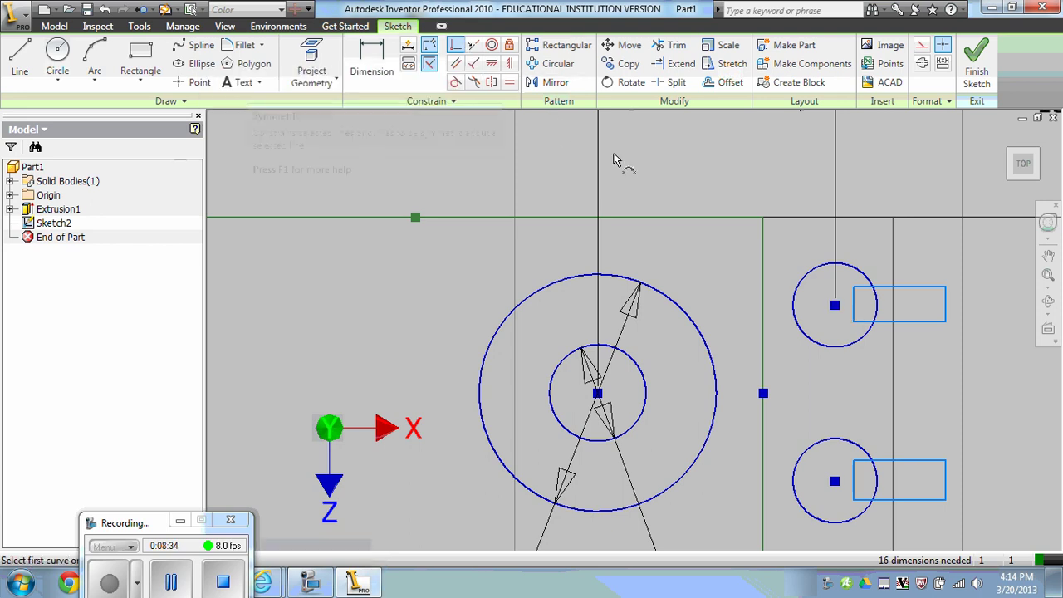
click(835, 305)
click(853, 305)
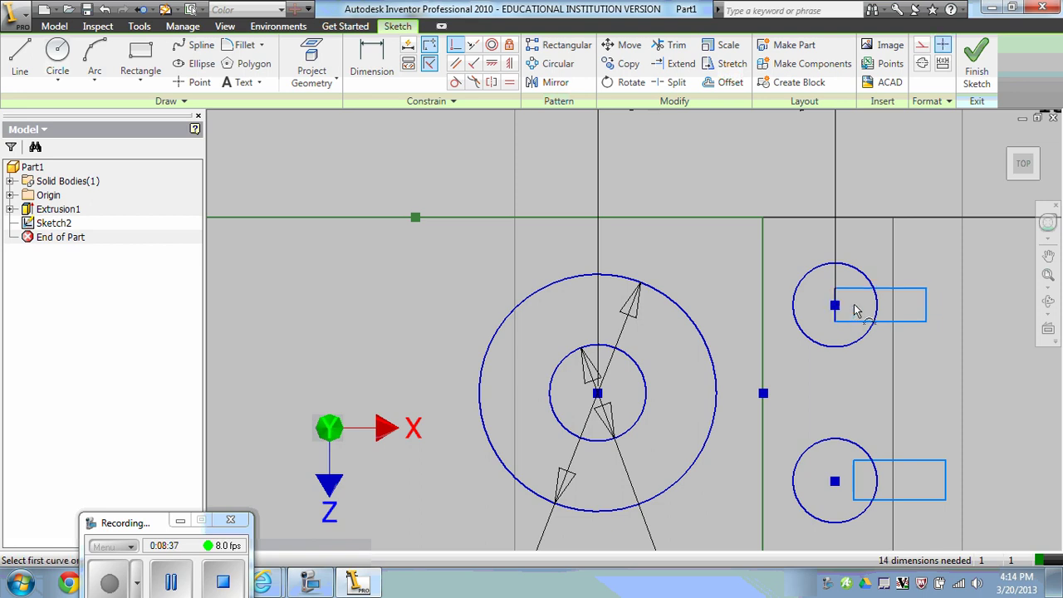
click(835, 482)
click(855, 482)
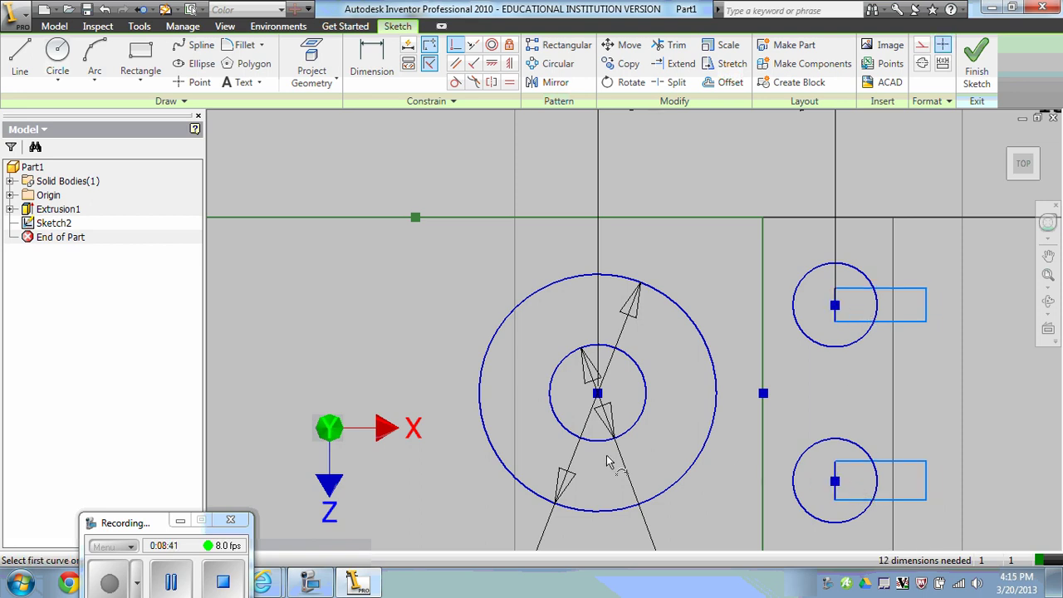
middle_drag(237, 469, 810, 442)
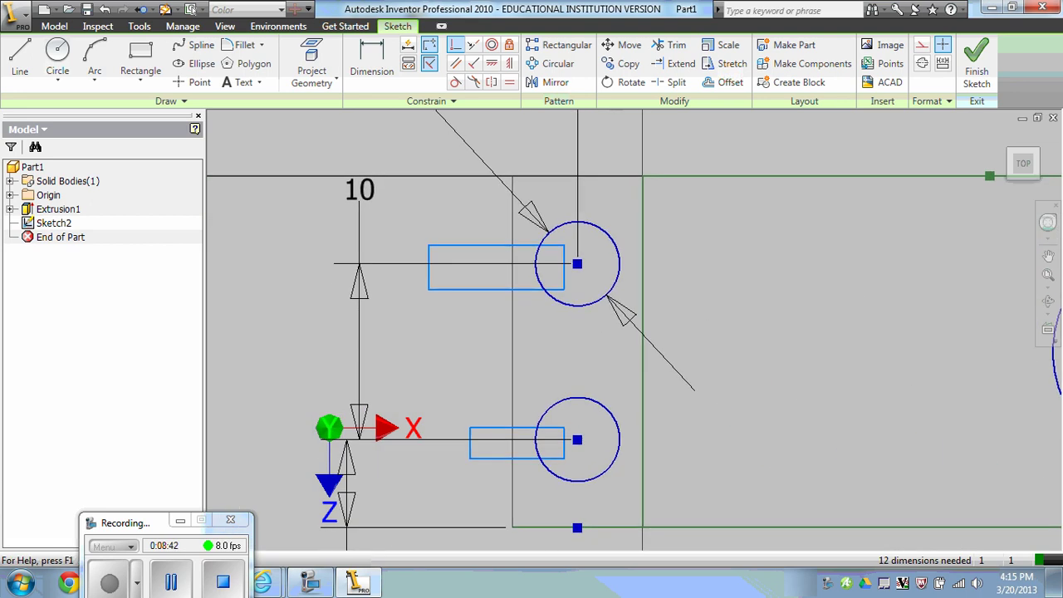
click(578, 441)
click(564, 442)
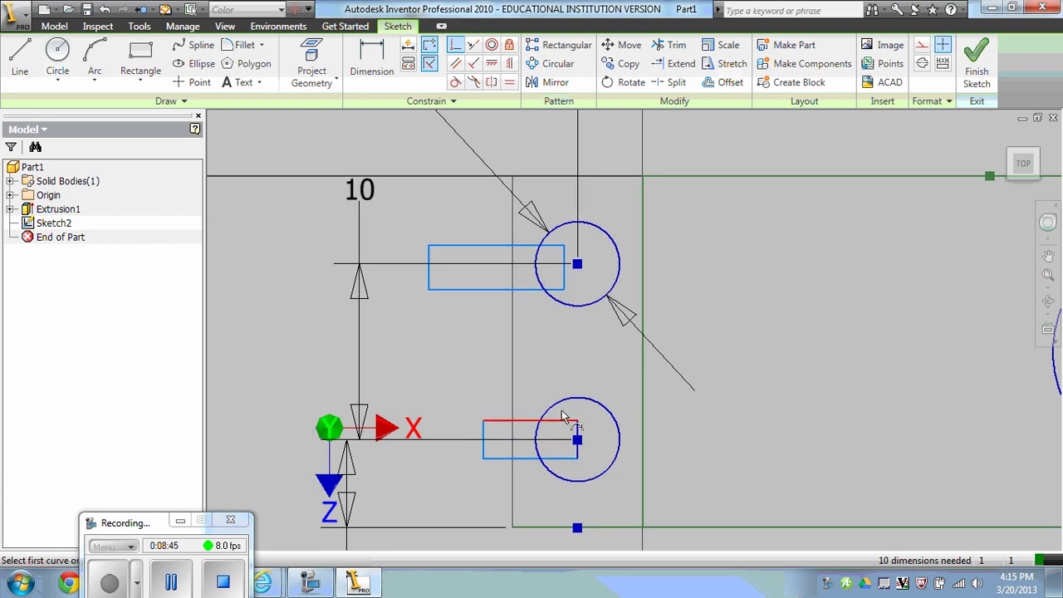
click(577, 264)
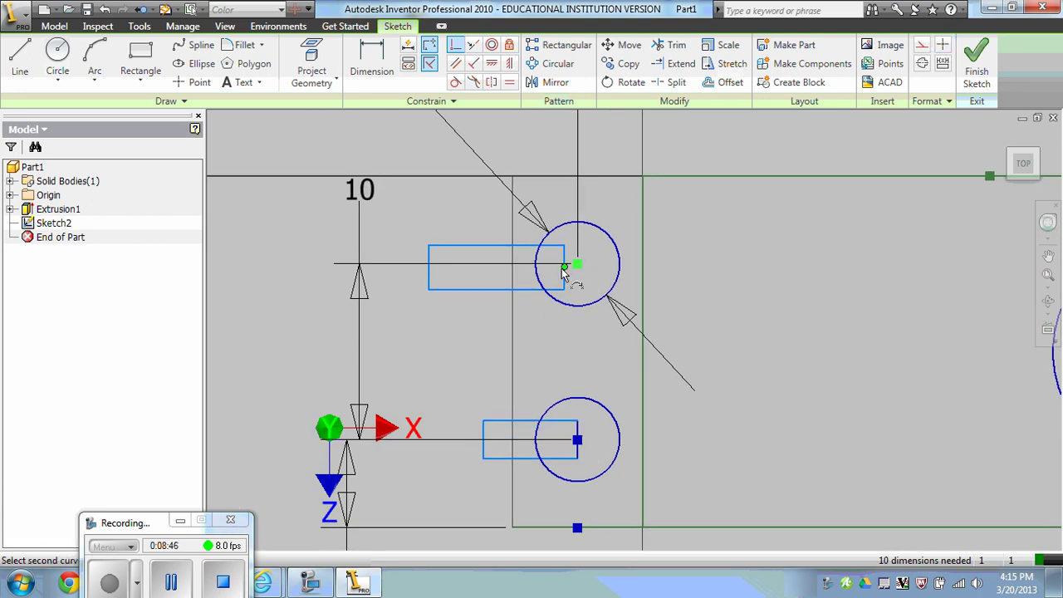
click(564, 274)
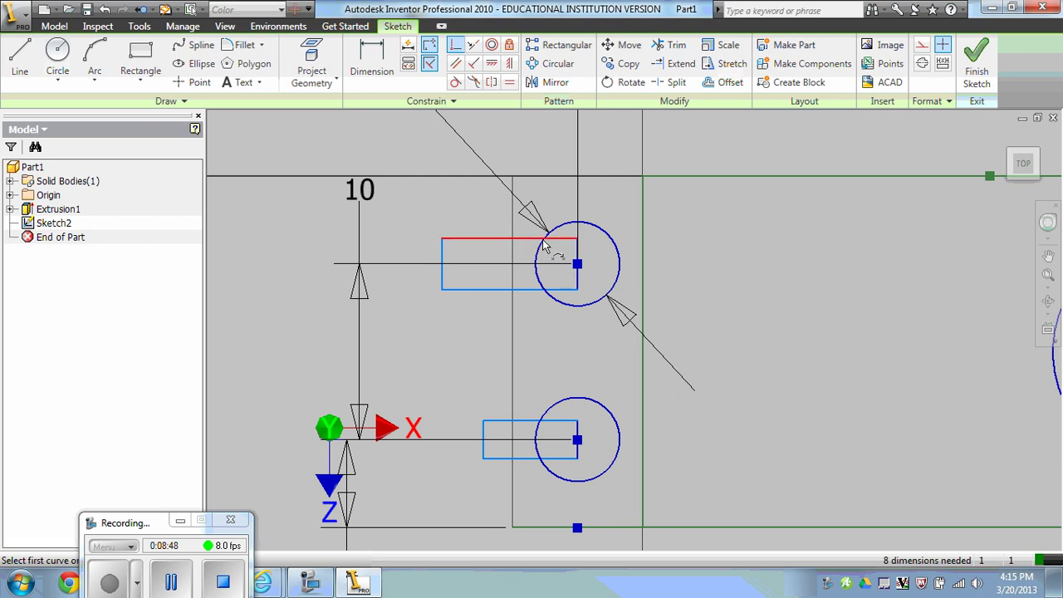
- Dimension the upper-left slot rectangle's height as 3.6
click(360, 67)
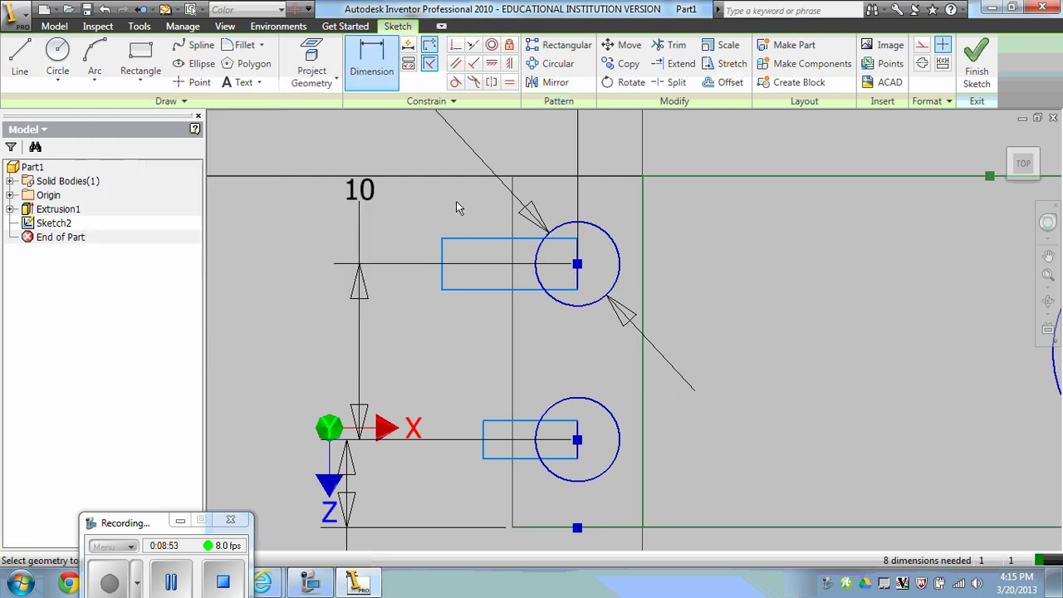
click(470, 239)
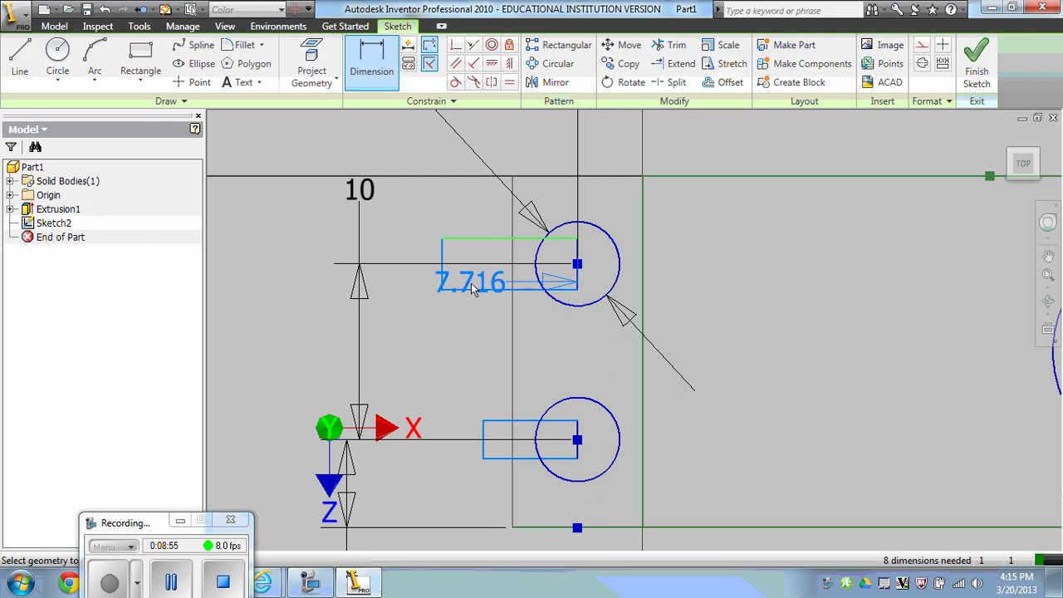
click(472, 289)
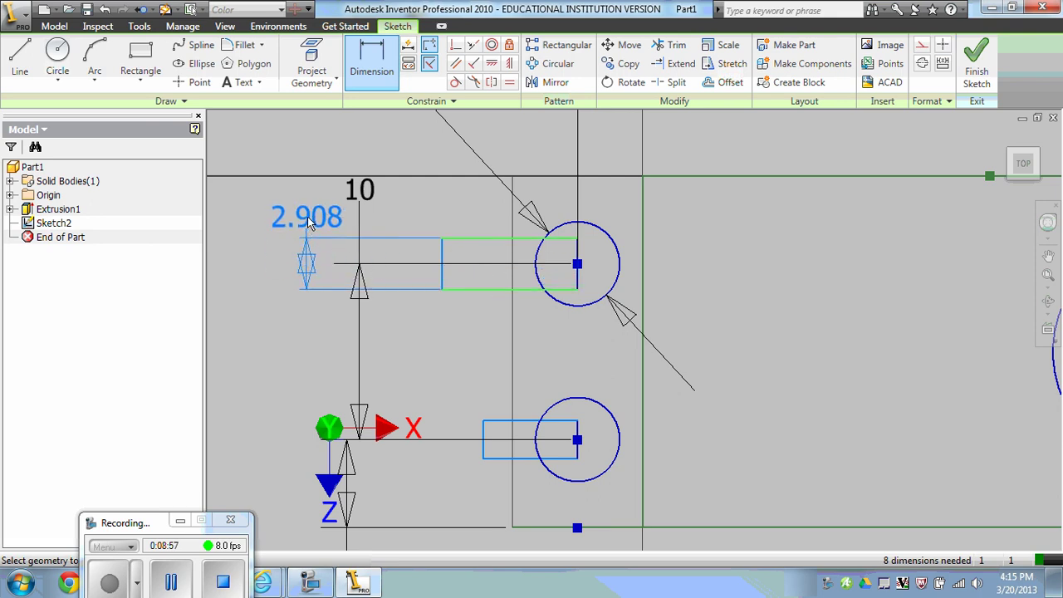
click(297, 225)
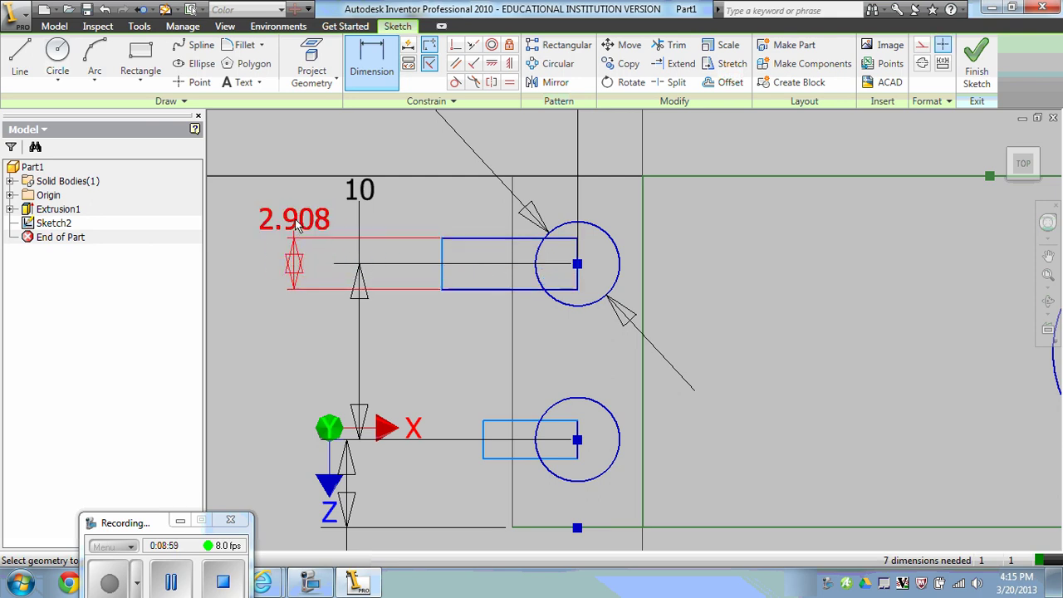
click(297, 225)
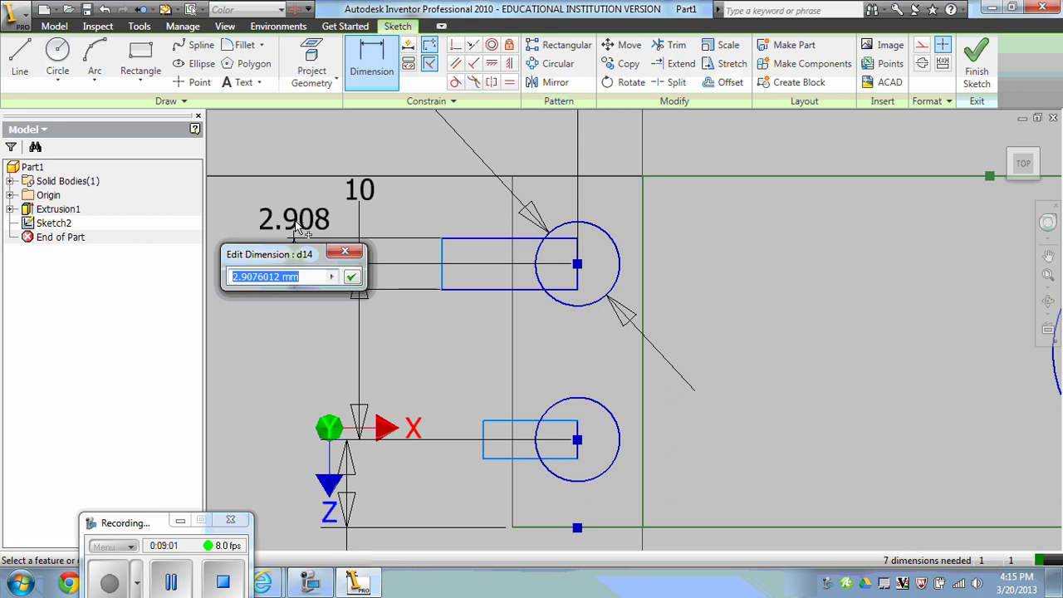
text(3.6)
key(Return)
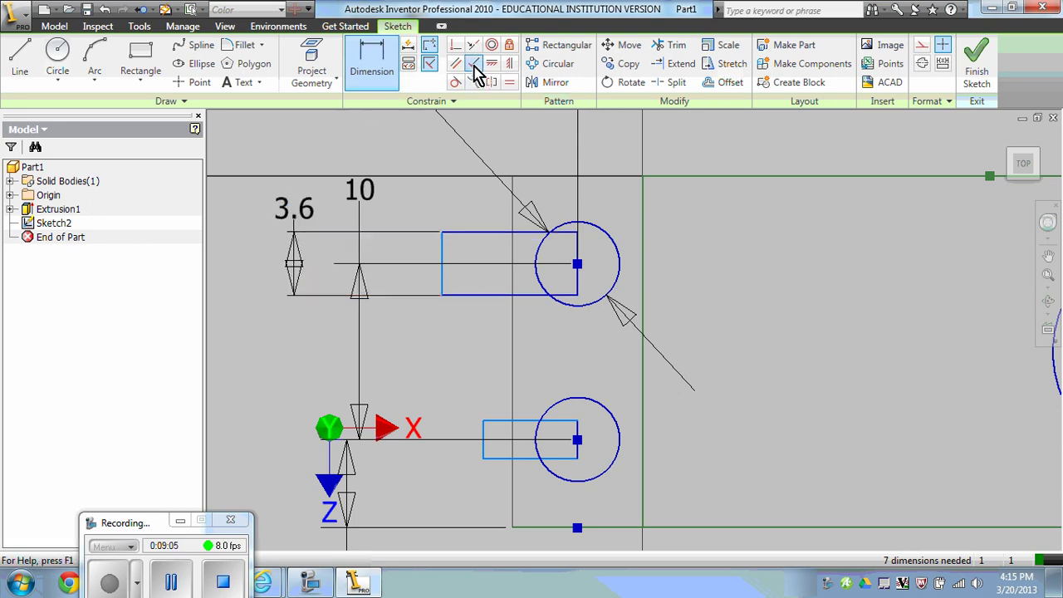
- Make the slot rectangles equal in size, then lengthen the upper-right one outward
click(509, 82)
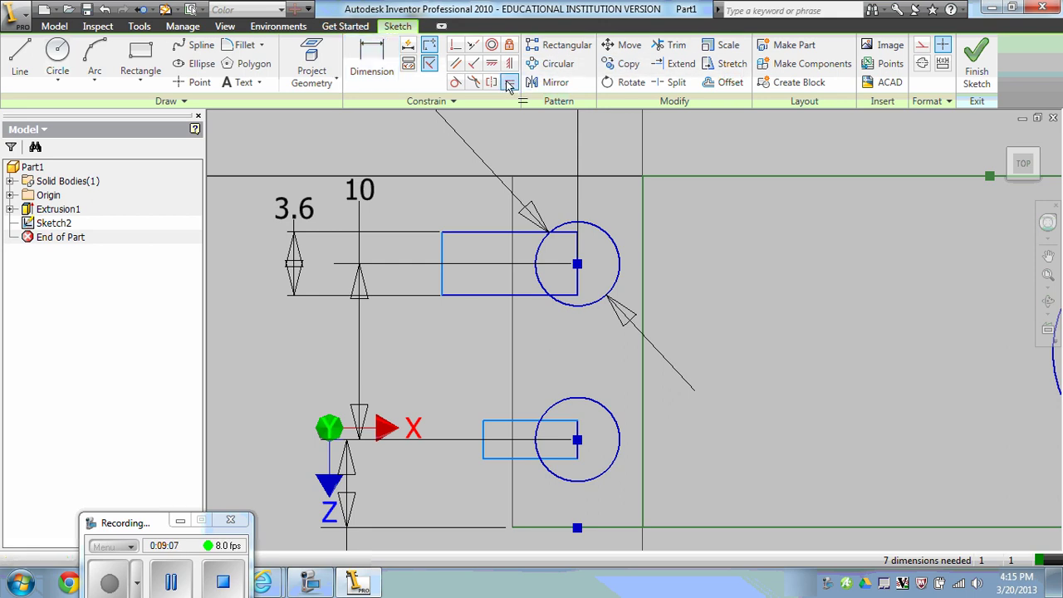
click(442, 255)
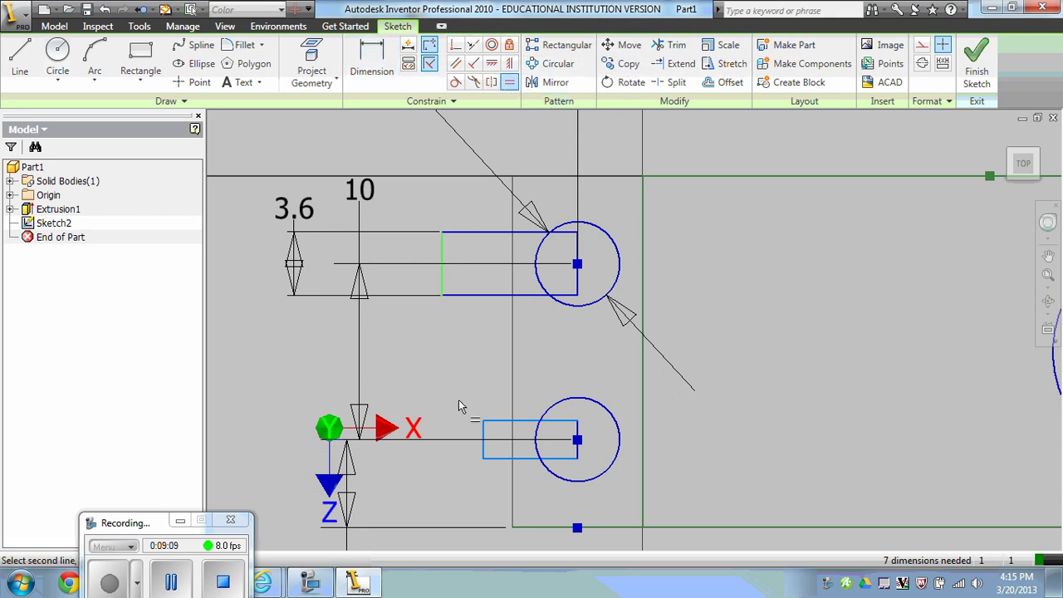
click(484, 448)
mouse_move(746, 355)
middle_down()
mouse_move(622, 308)
mouse_move(413, 303)
mouse_move(569, 293)
middle_up()
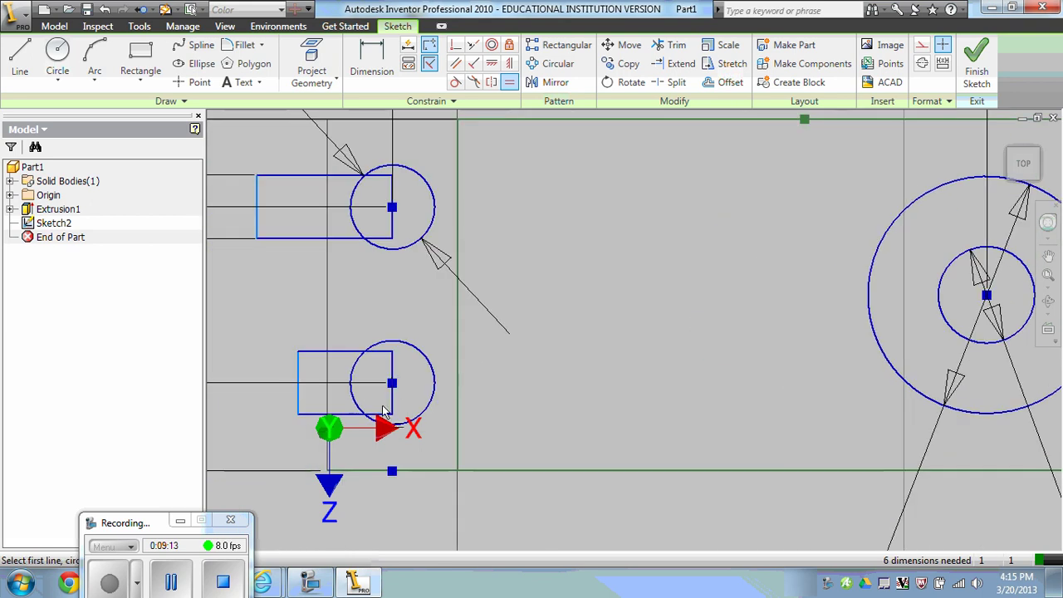
click(394, 406)
mouse_move(871, 254)
middle_down()
mouse_move(842, 244)
mouse_move(421, 281)
middle_up()
click(873, 408)
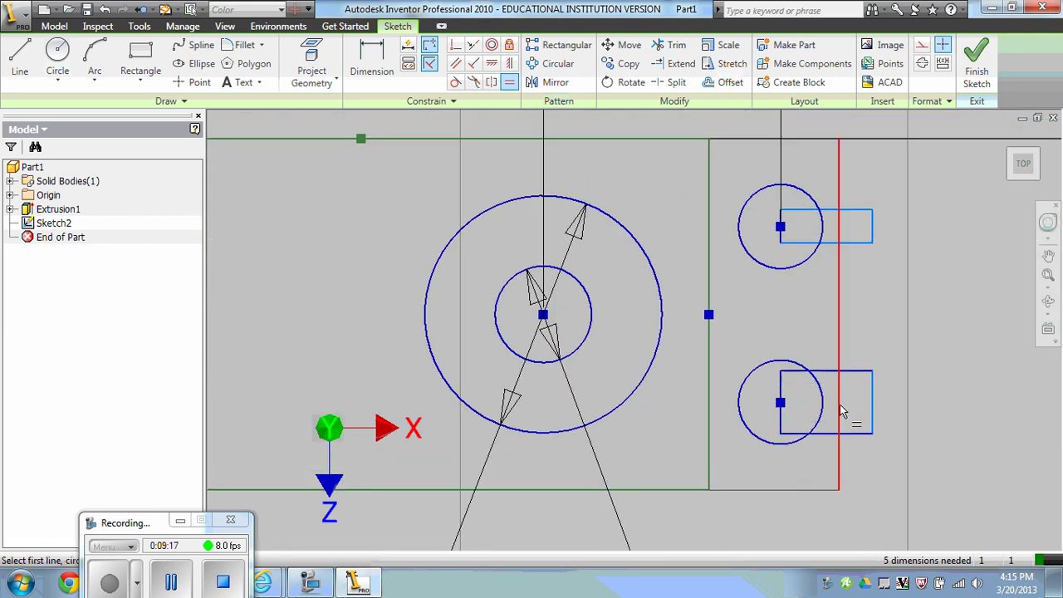
click(871, 405)
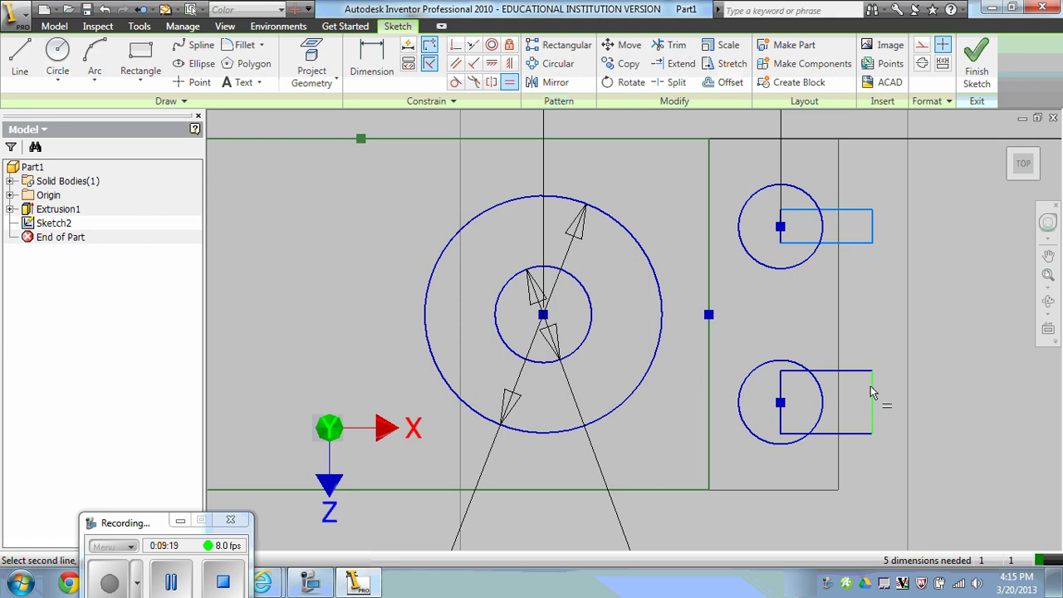
click(871, 226)
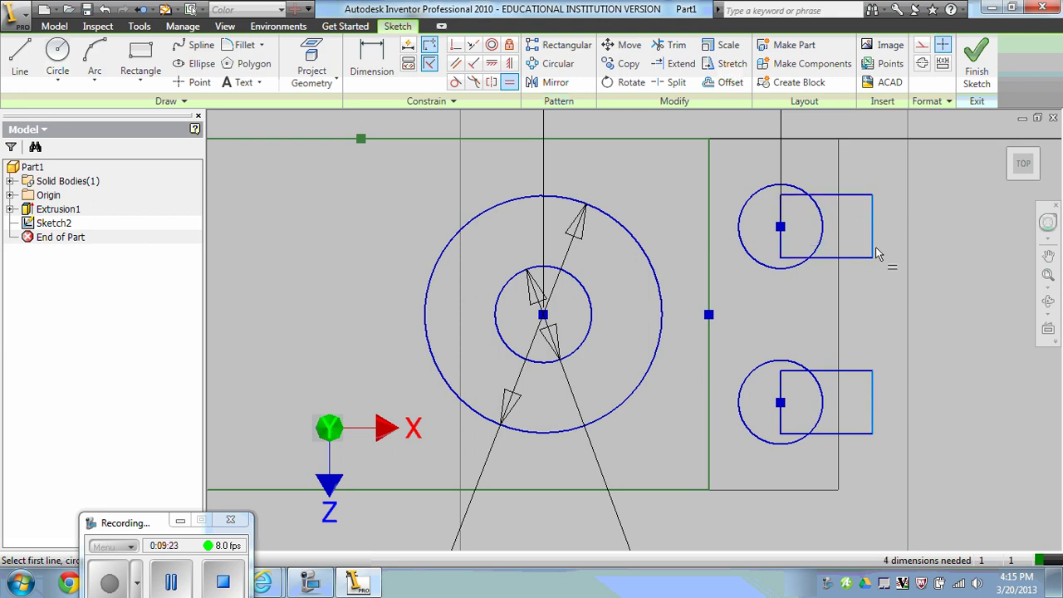
key(Escape)
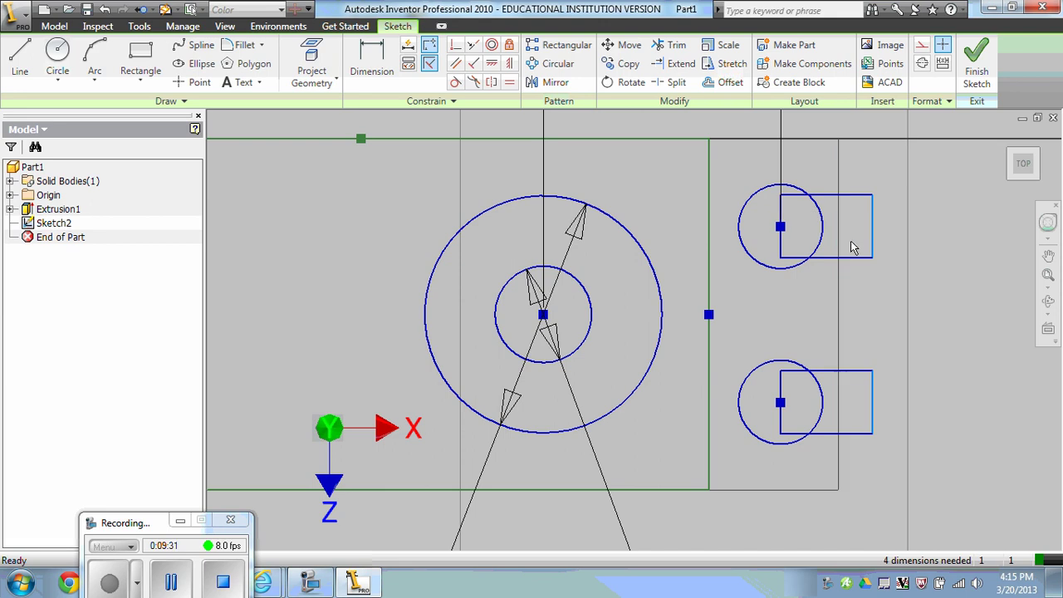
drag(874, 243, 897, 237)
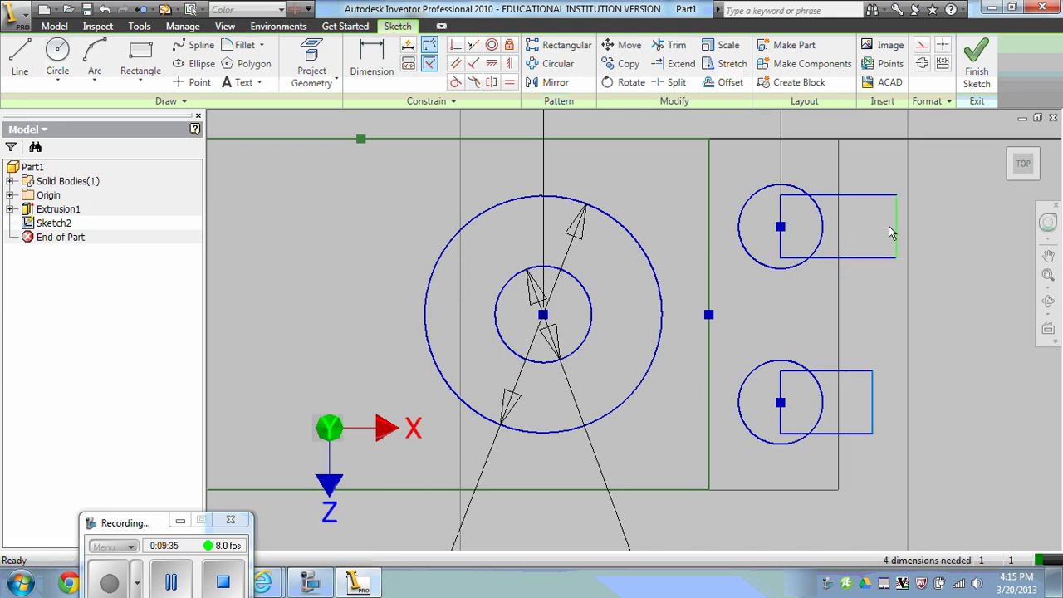
- Finish the sketch and start an All-extent cut extrusion, selecting the right-hand slot profiles
click(976, 60)
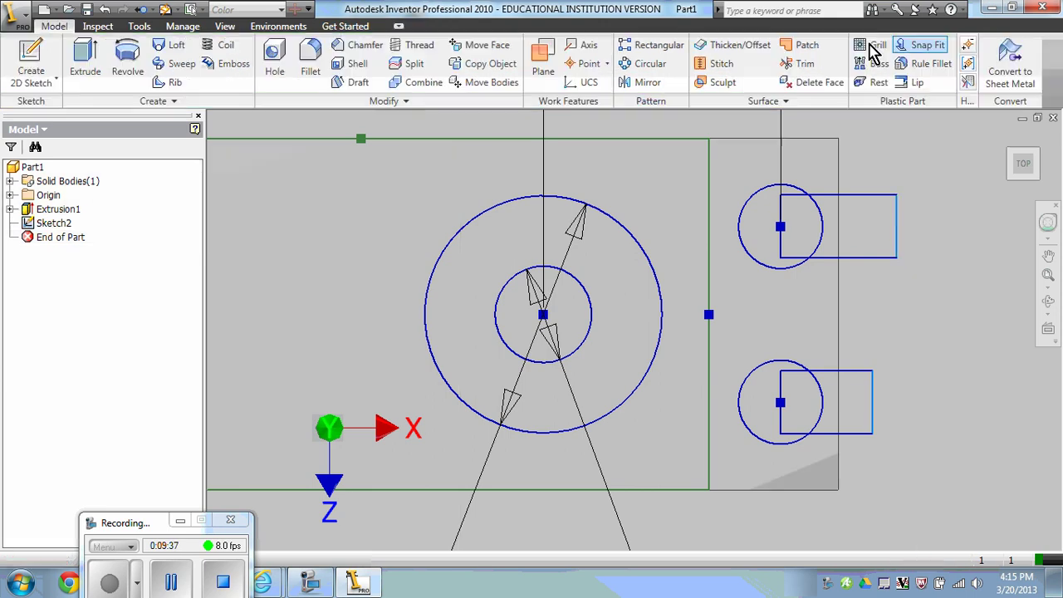
click(90, 67)
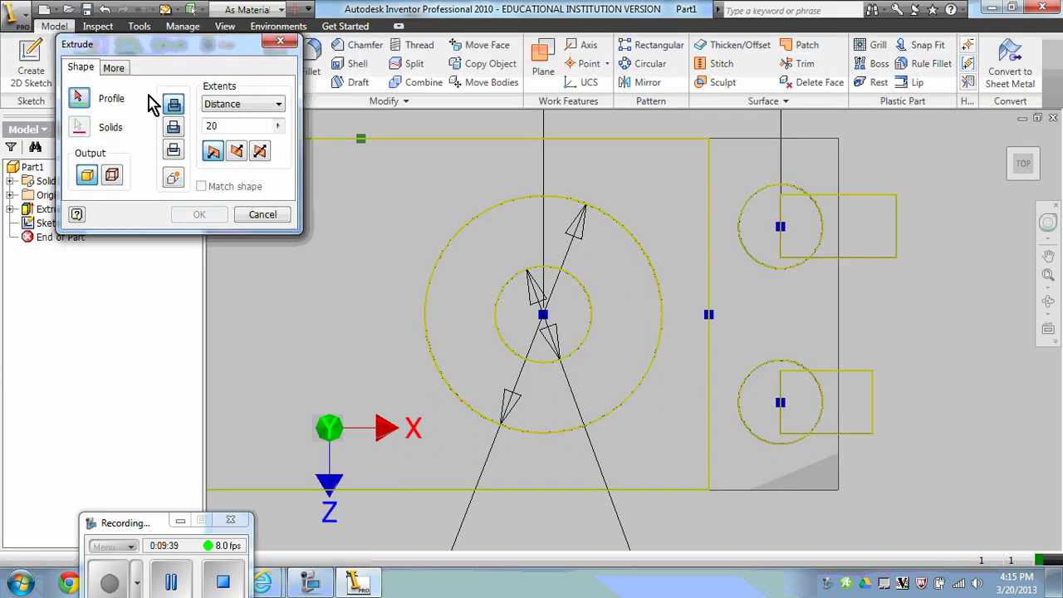
click(278, 104)
click(275, 161)
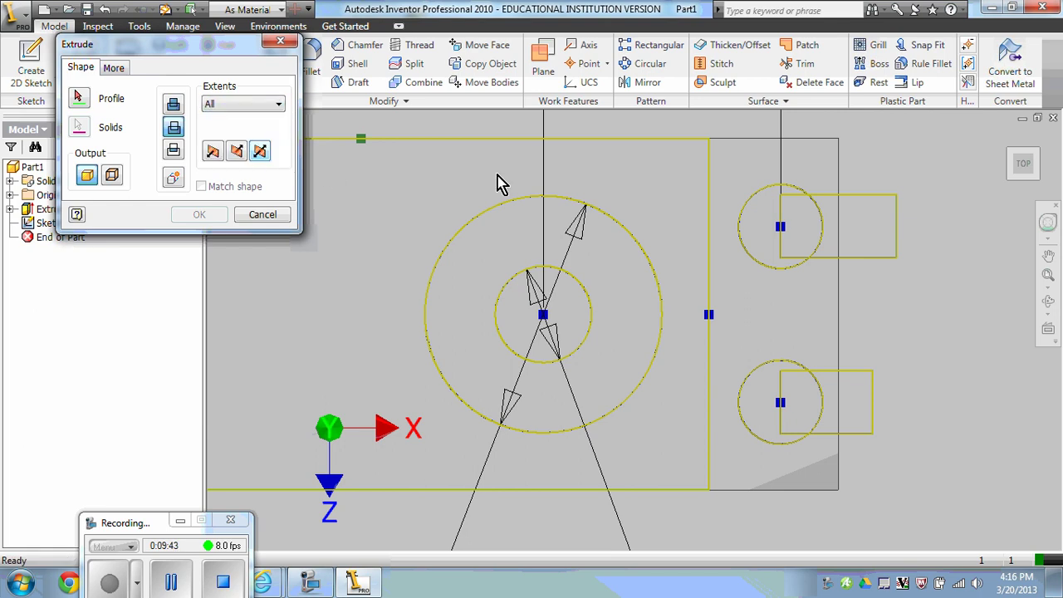
click(79, 99)
click(771, 213)
click(852, 221)
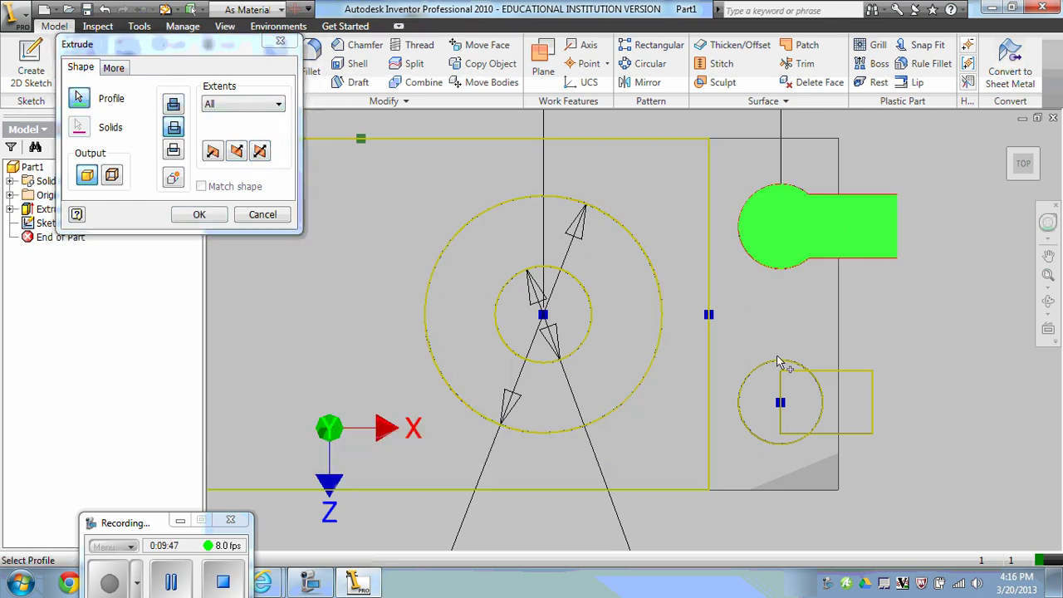
click(785, 407)
click(835, 402)
- Add the left-hand slot profiles and confirm the cut through both mounting tabs
middle_drag(838, 397, 1055, 299)
click(408, 396)
click(369, 373)
click(348, 200)
click(406, 191)
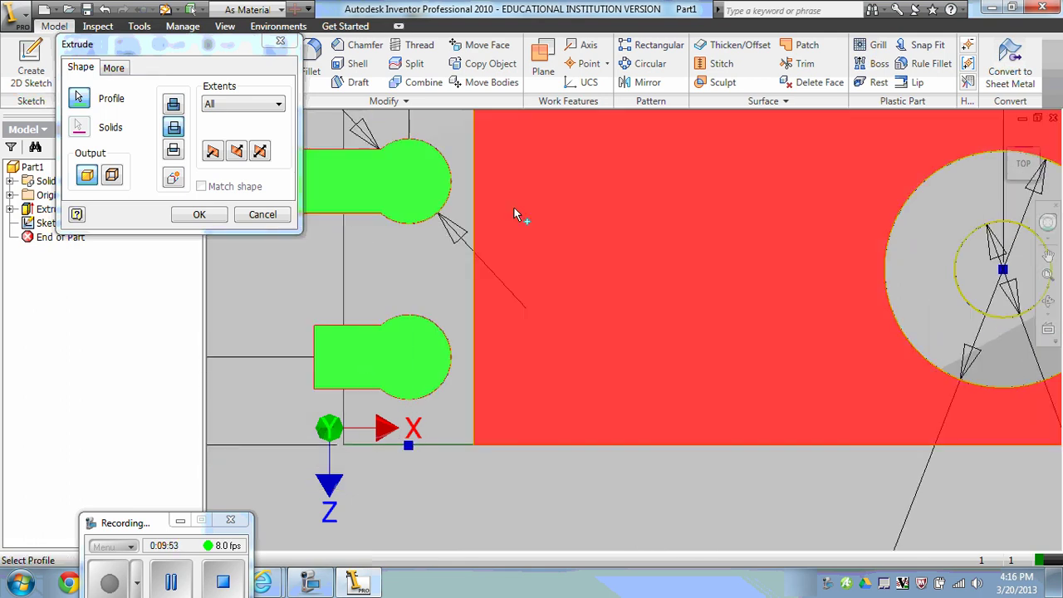
scroll(554, 220, down, 3)
click(1011, 150)
scroll(668, 343, up, 3)
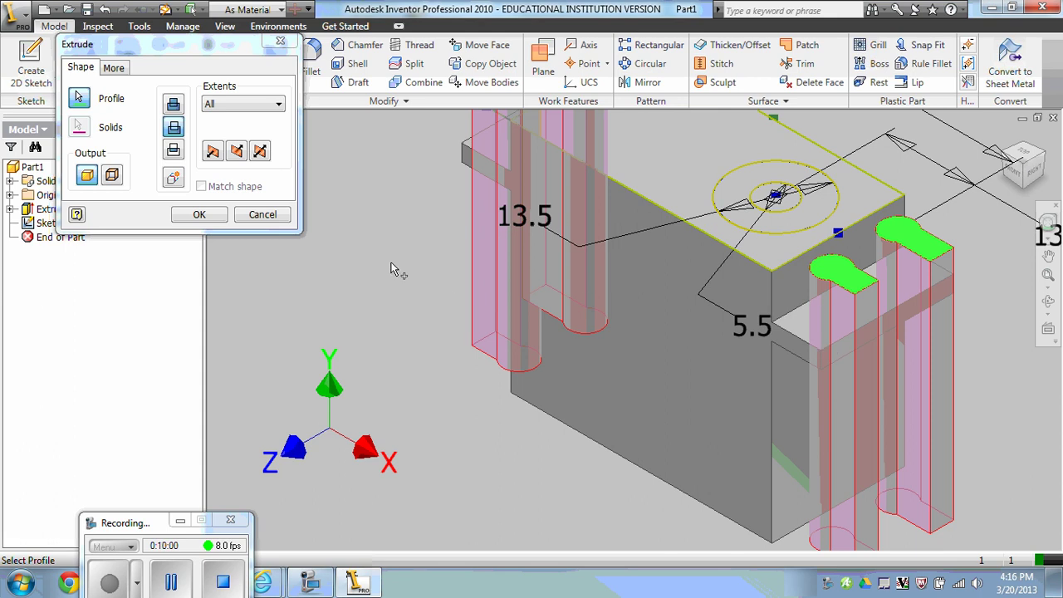
click(219, 215)
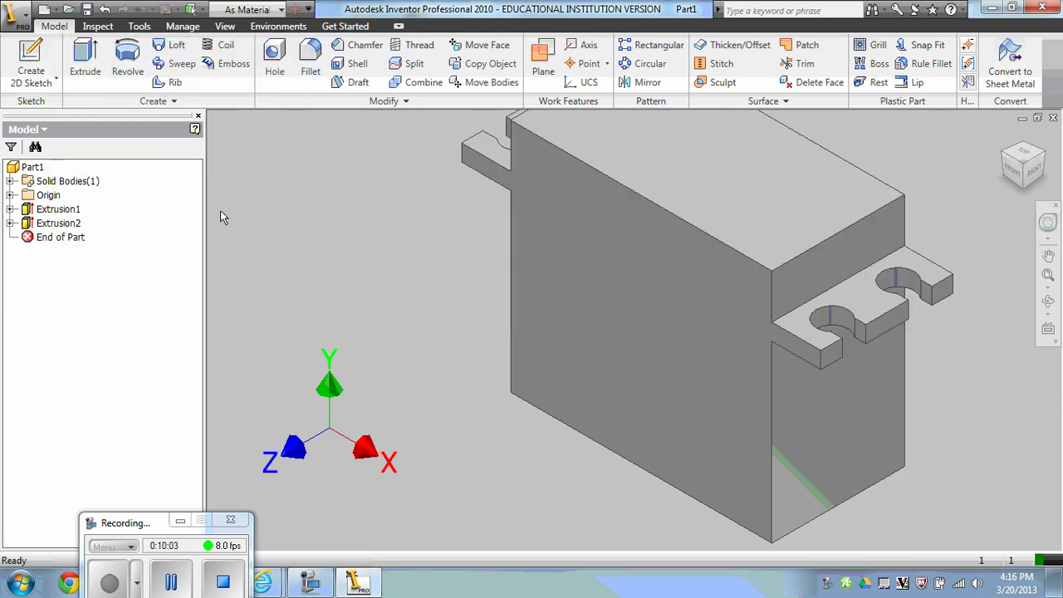
scroll(451, 231, down, 2)
middle_drag(451, 232, 520, 270)
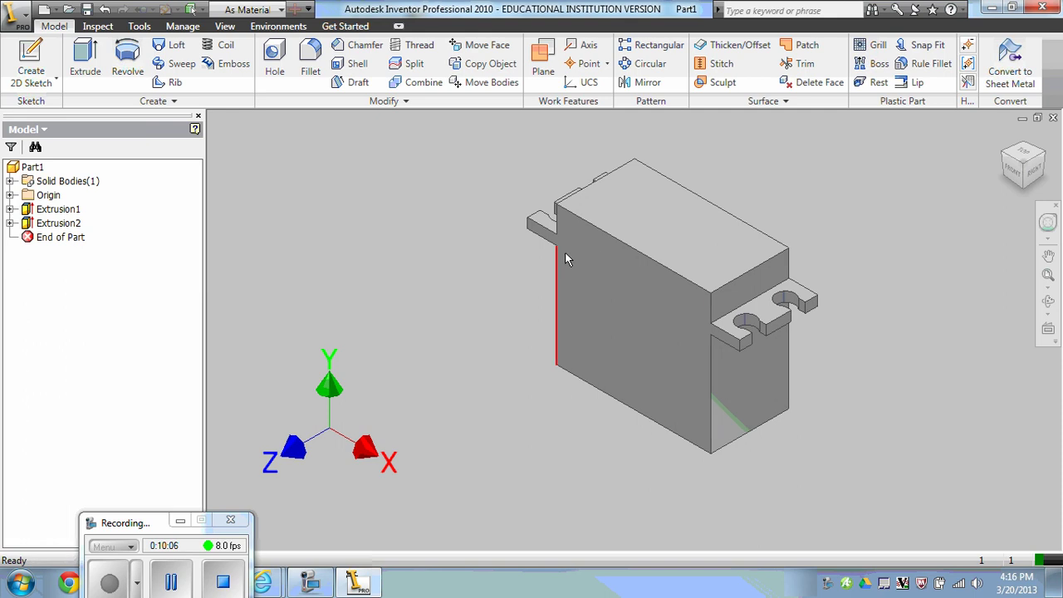
click(10, 223)
- Share Sketch2 so its geometry stays available for further features
right_click(63, 238)
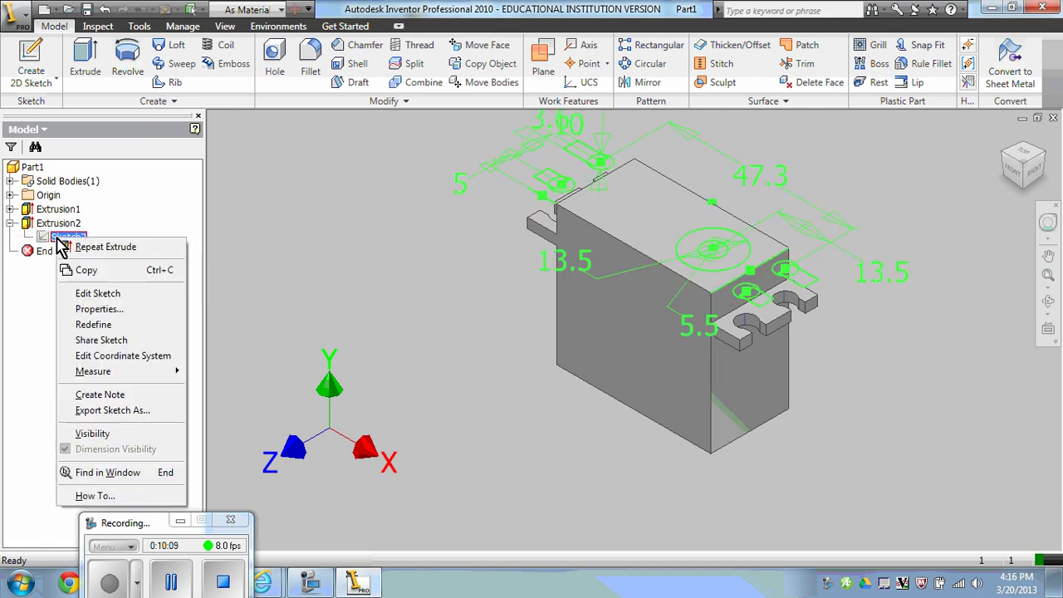
click(101, 340)
scroll(702, 228, up, 4)
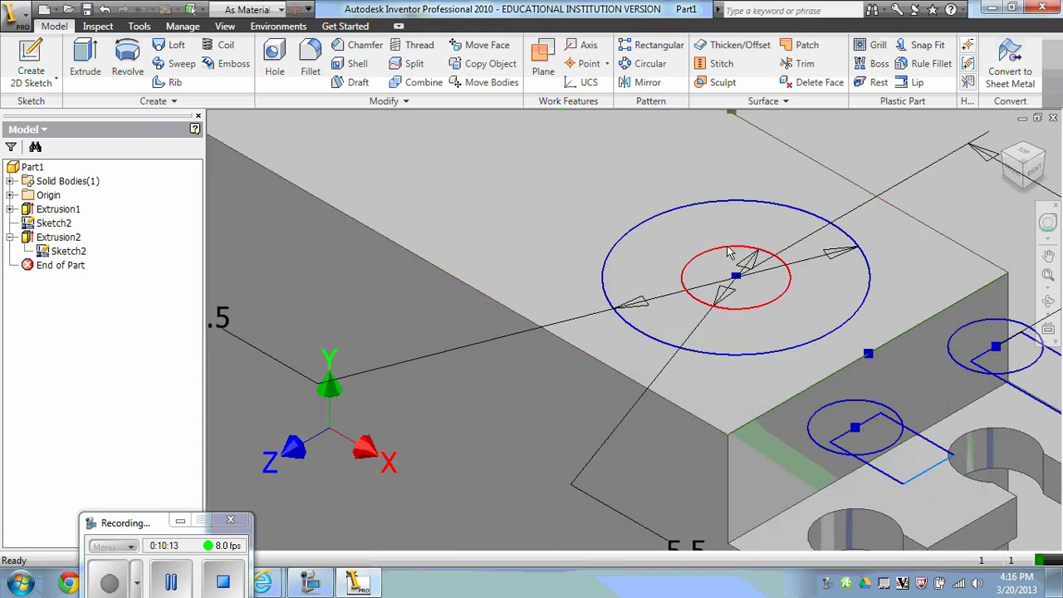
click(176, 582)
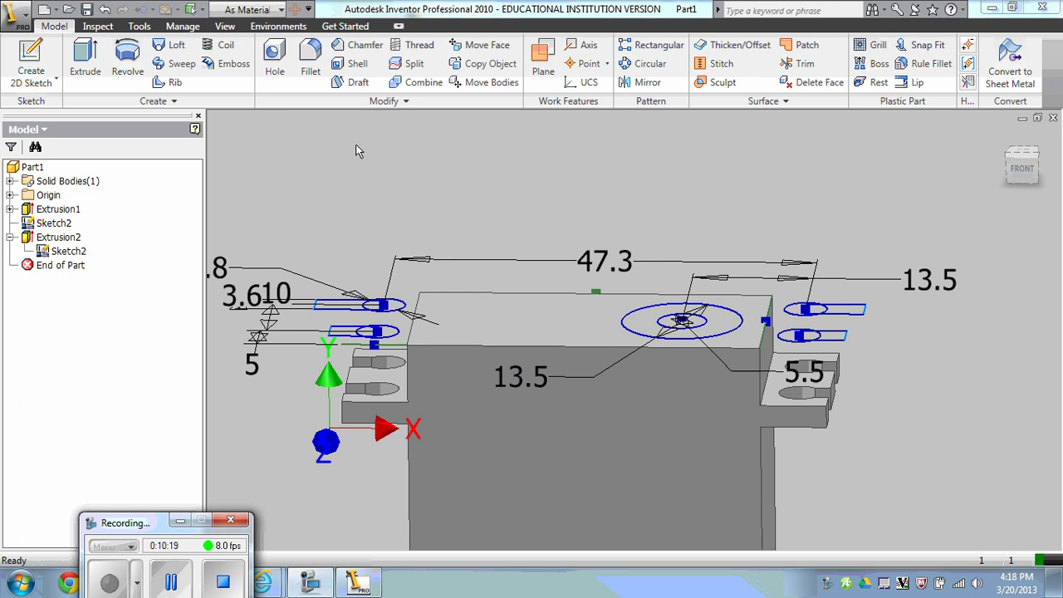
- Extrude the small centre circle upward into the output shaft using a new distance expression
click(89, 55)
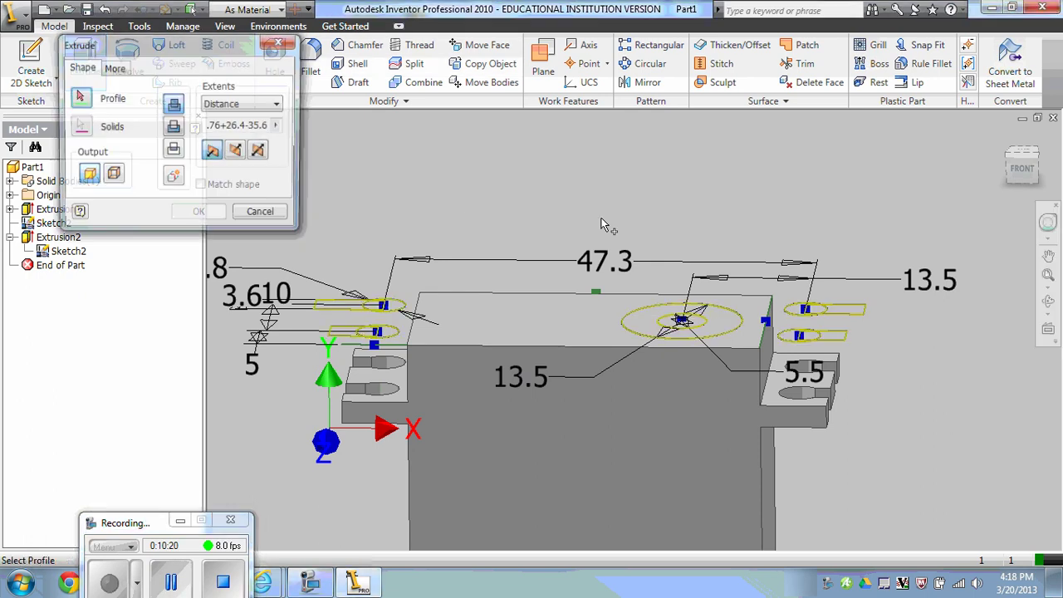
click(694, 327)
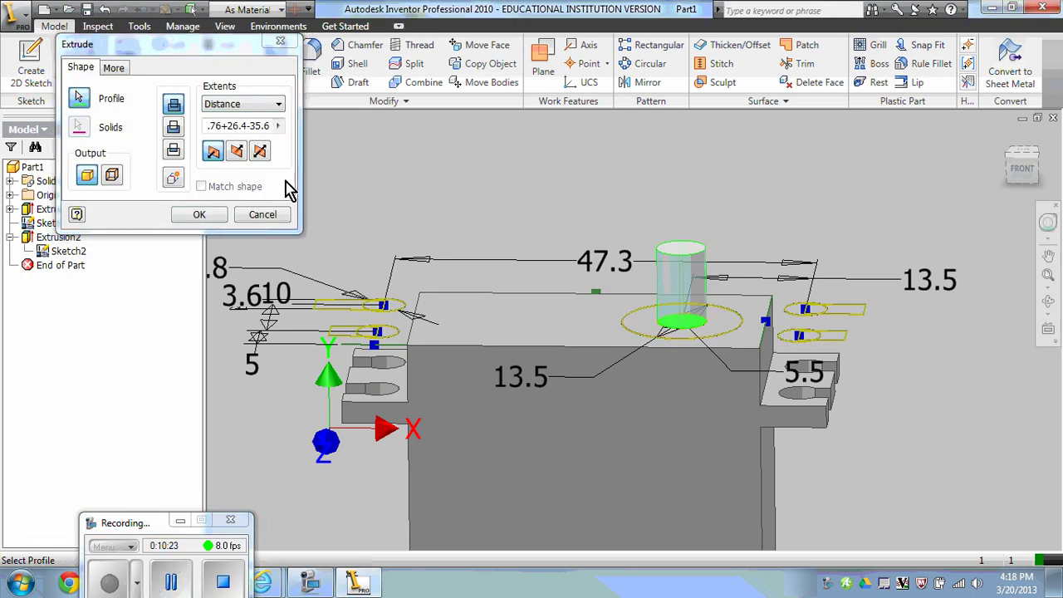
click(213, 126)
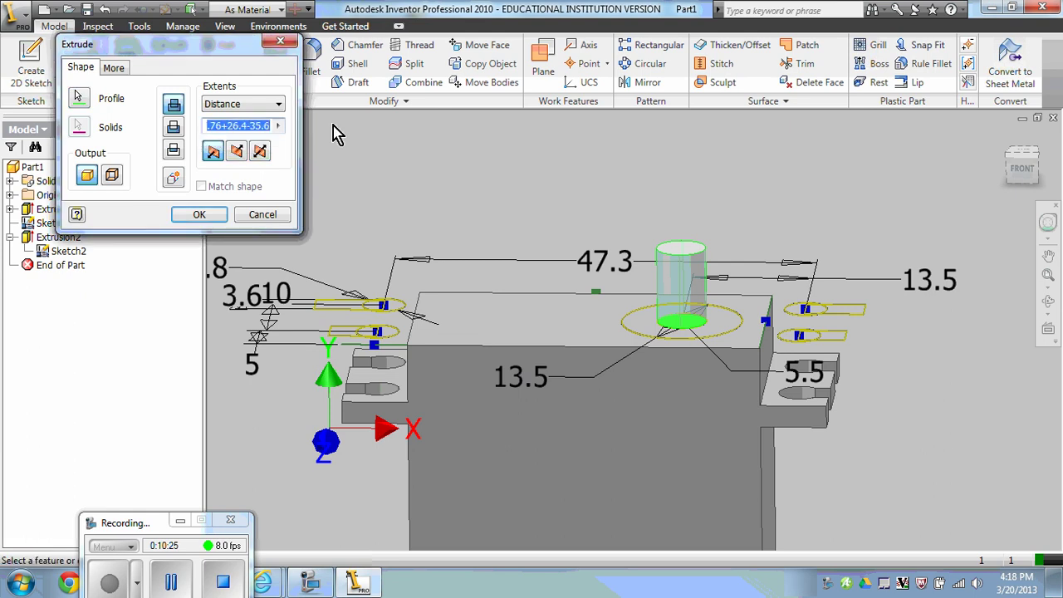
key(BackSpace)
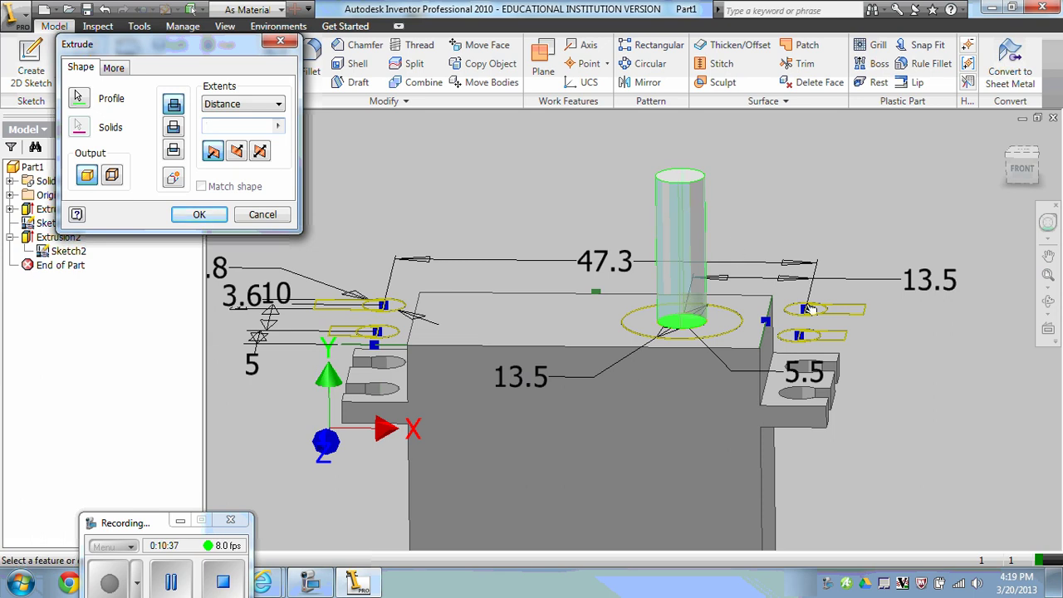
middle_drag(895, 328, 885, 259)
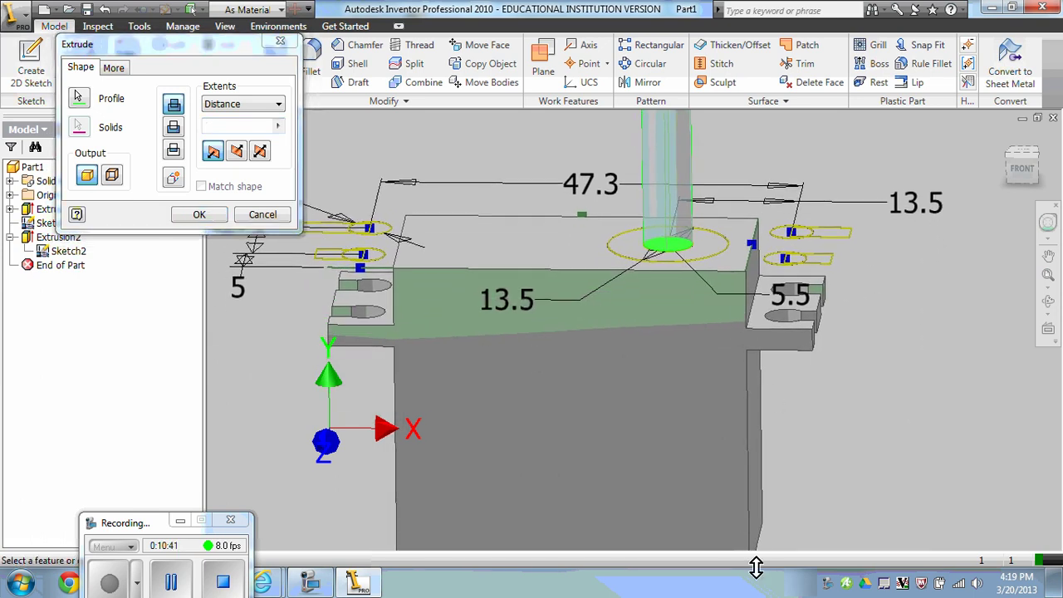
click(256, 124)
text(26.4+)
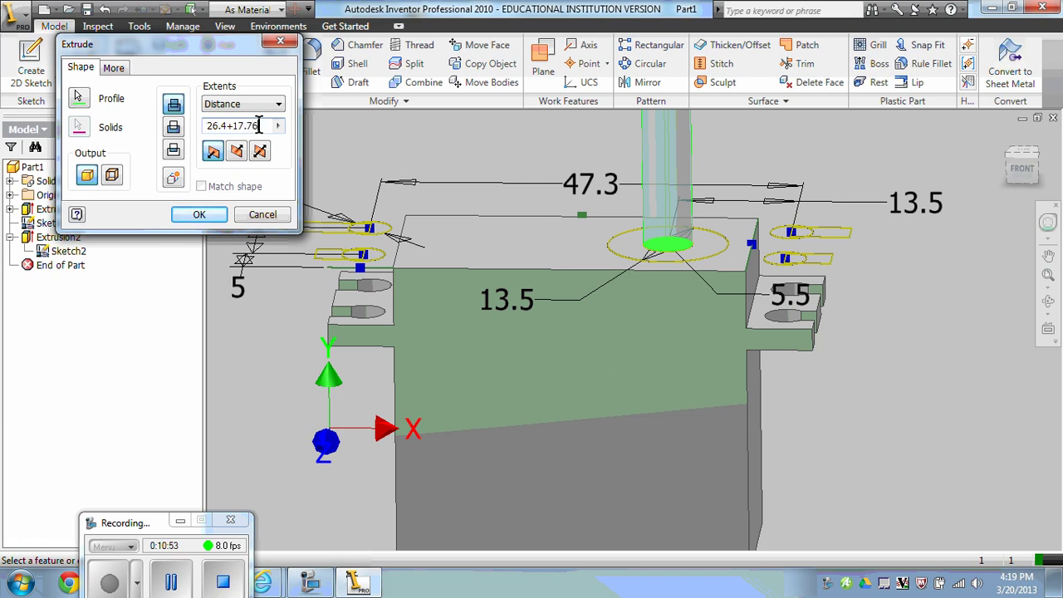
text(17.76-35.6)
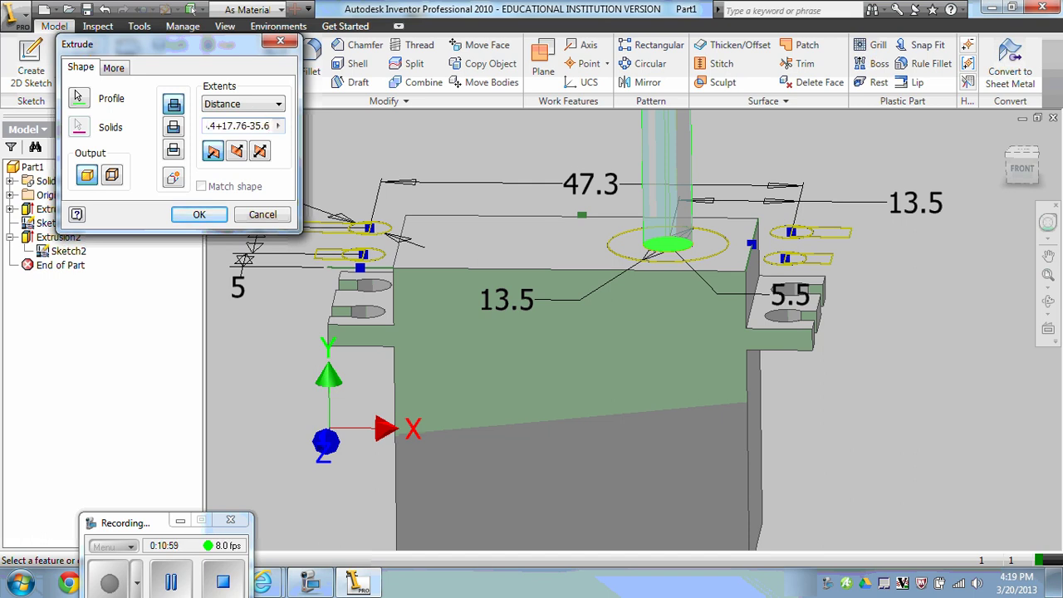
key(Return)
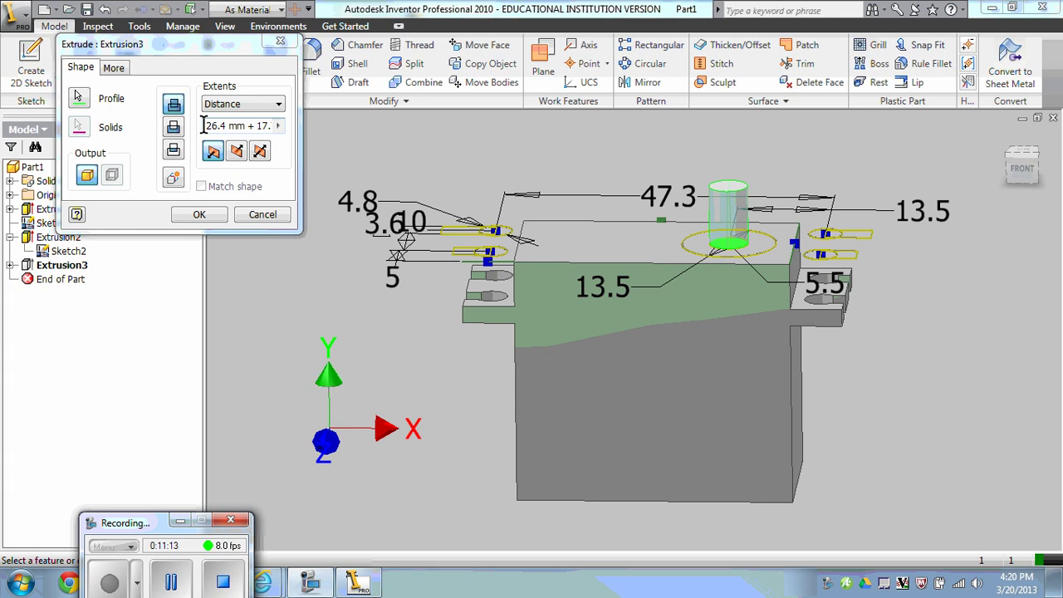
click(216, 217)
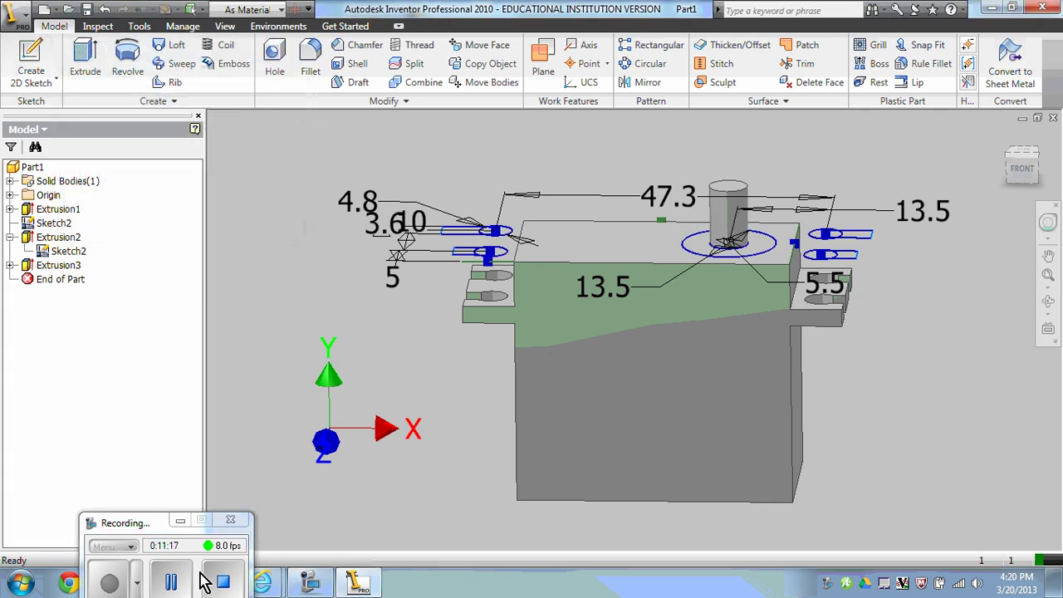
- Extrude a 2 mm thick disk around the base of the top shaft
click(125, 581)
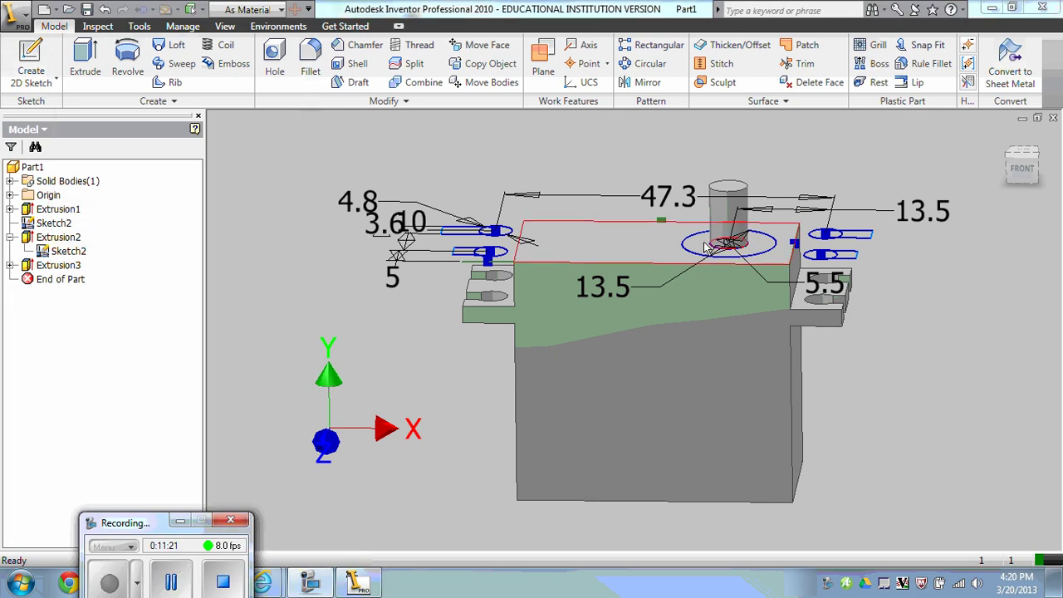
click(85, 56)
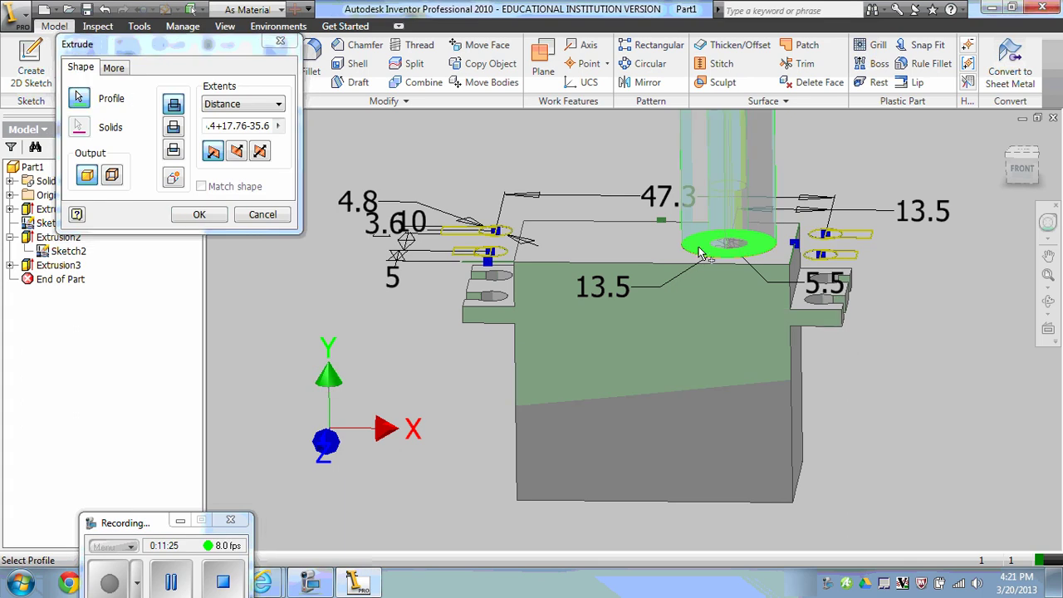
drag(247, 125, 207, 126)
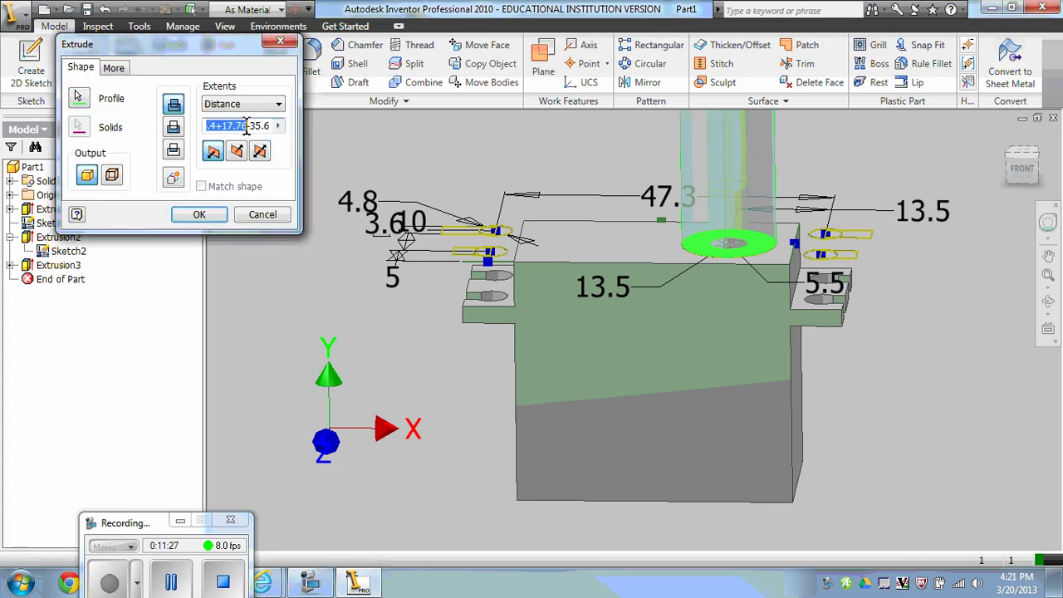
key(BackSpace)
key(Delete)
key(Delete)
key(Delete)
key(Delete)
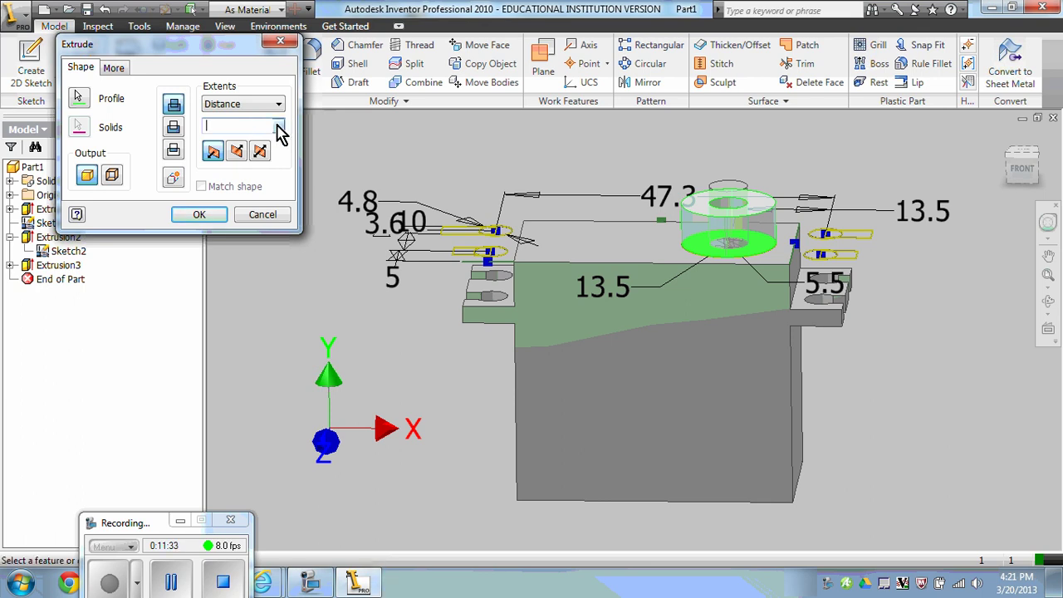
text(2)
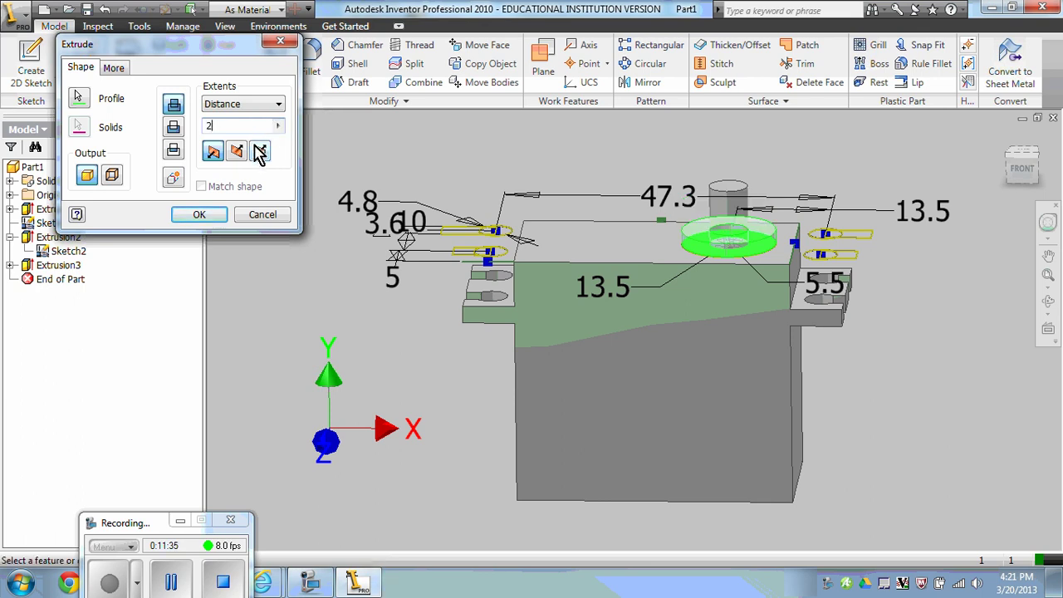
click(200, 215)
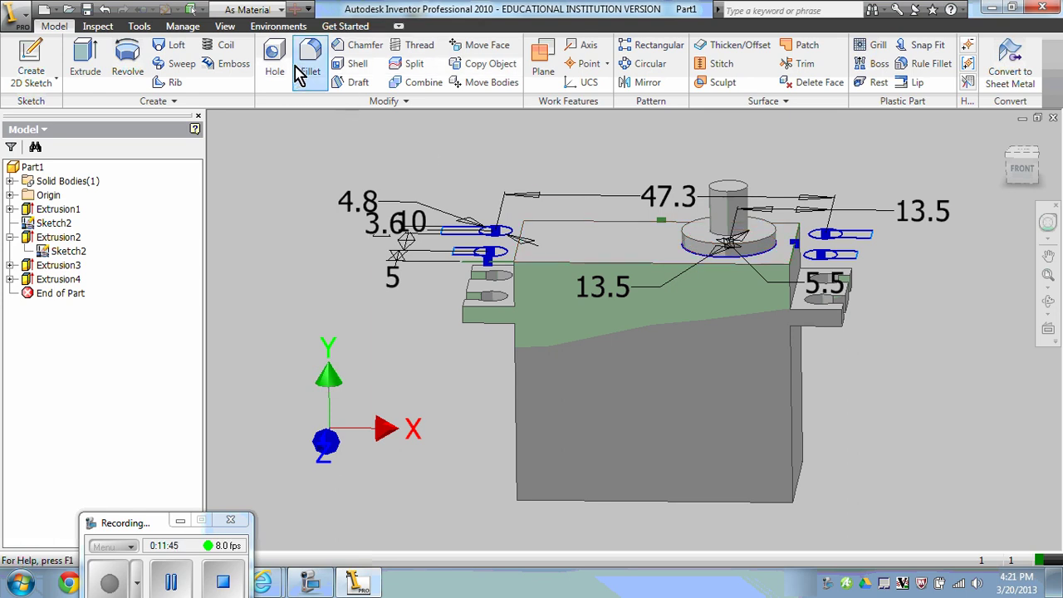
- Apply an equal-distance 1 mm chamfer to the disk's top circular edge
click(355, 50)
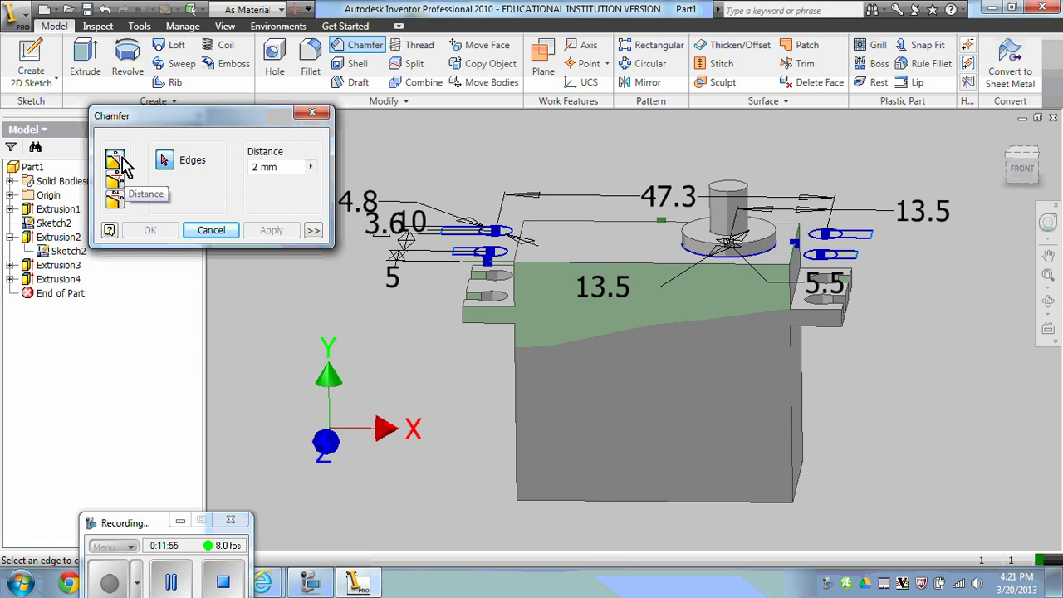
click(116, 163)
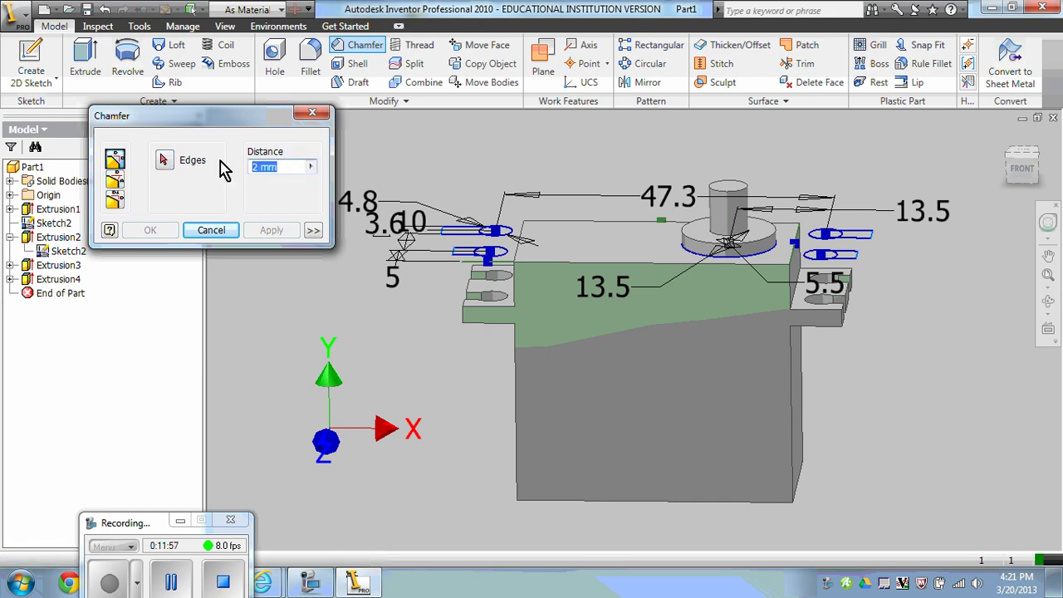
text(1)
click(165, 160)
click(692, 241)
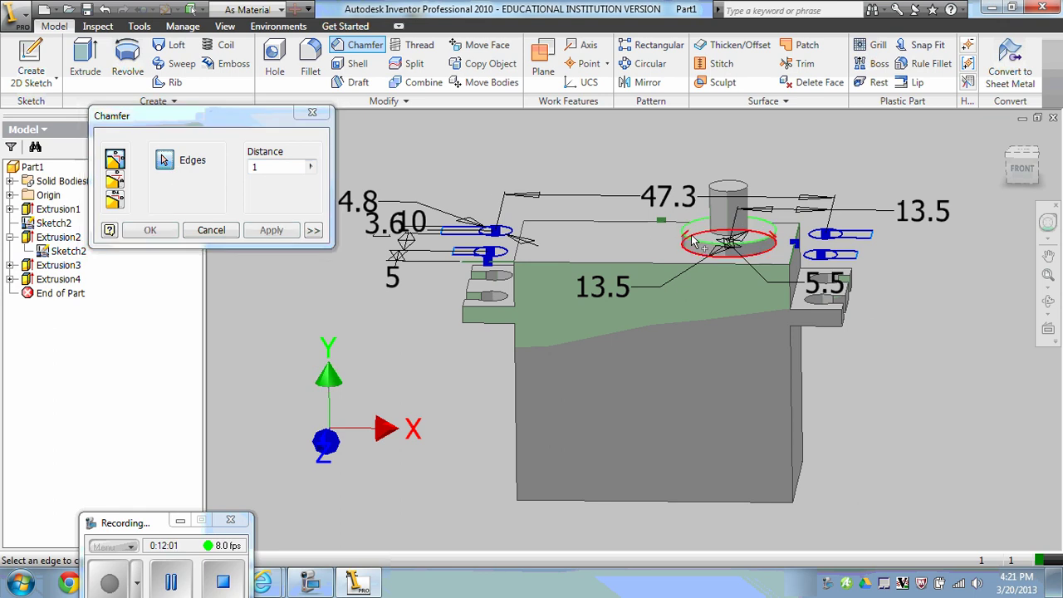
scroll(707, 241, up, 4)
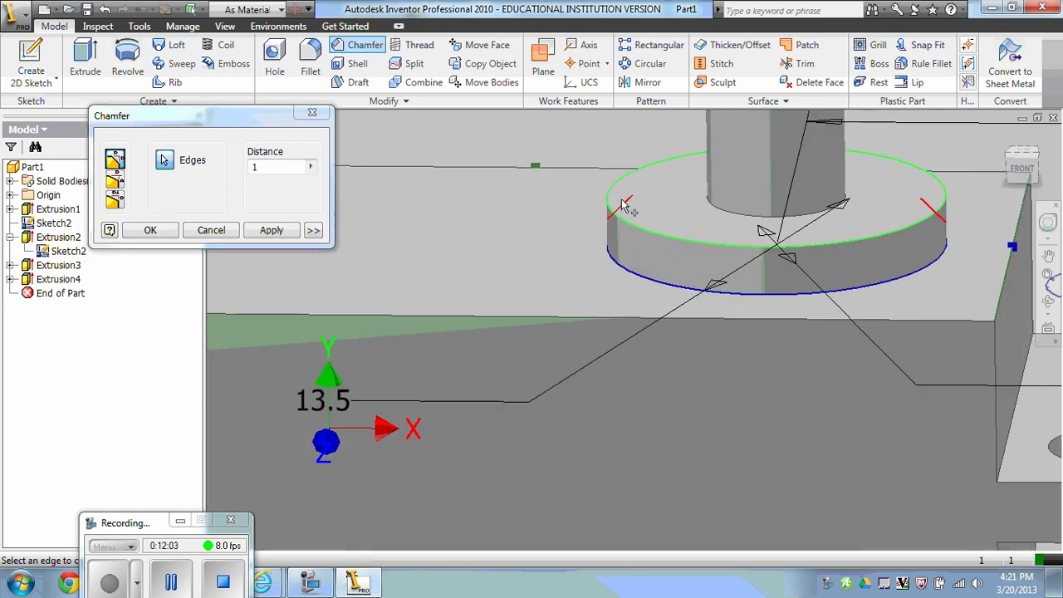
click(258, 237)
scroll(407, 209, down, 3)
middle_drag(408, 209, 555, 204)
scroll(555, 203, down, 2)
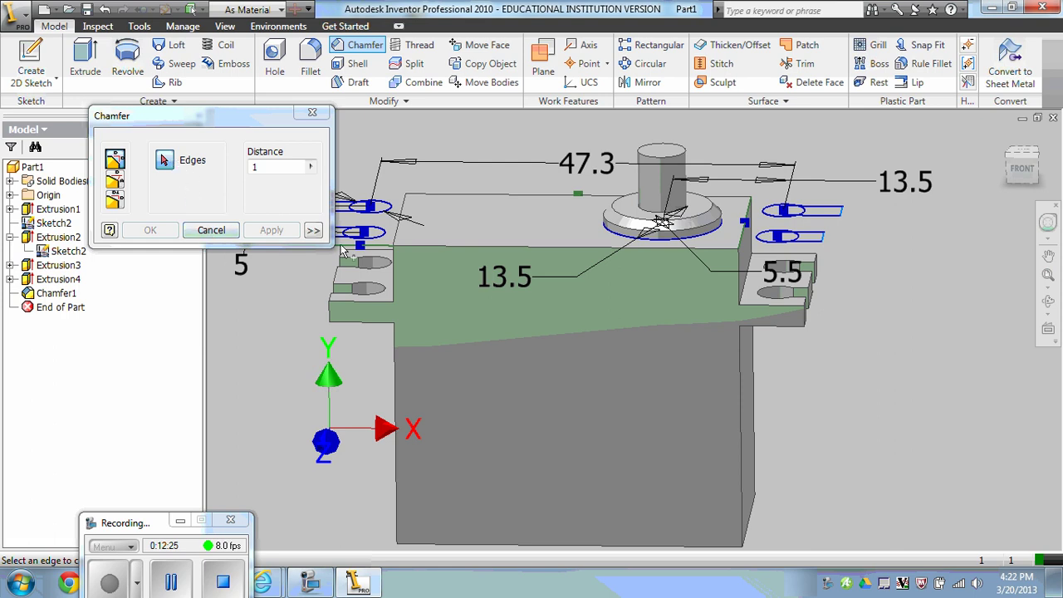
- Chamfer the front, back, left and right top edges at .5 and close the Chamfer dialog
click(429, 246)
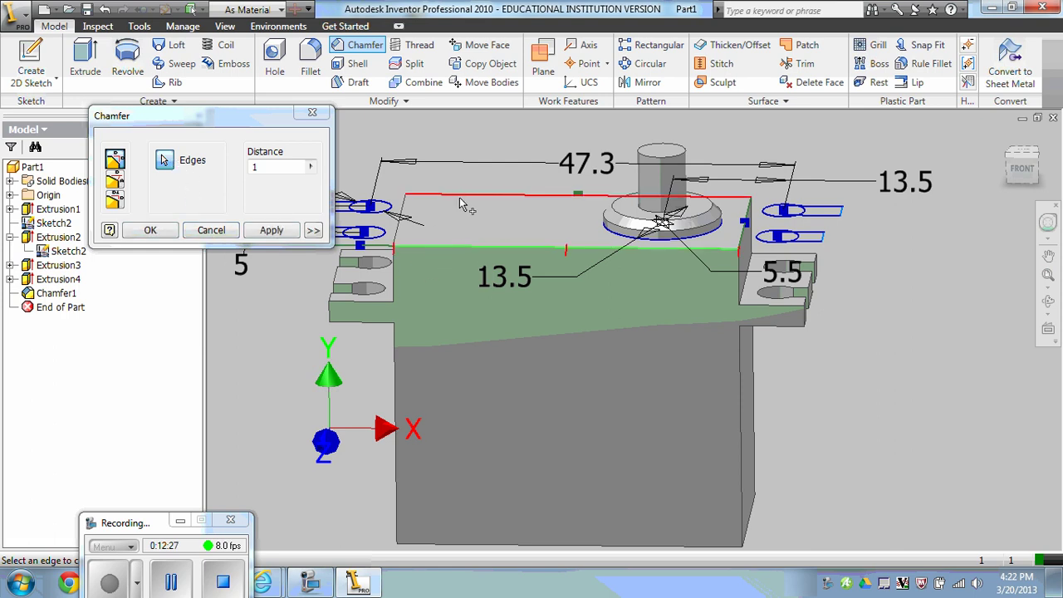
click(465, 200)
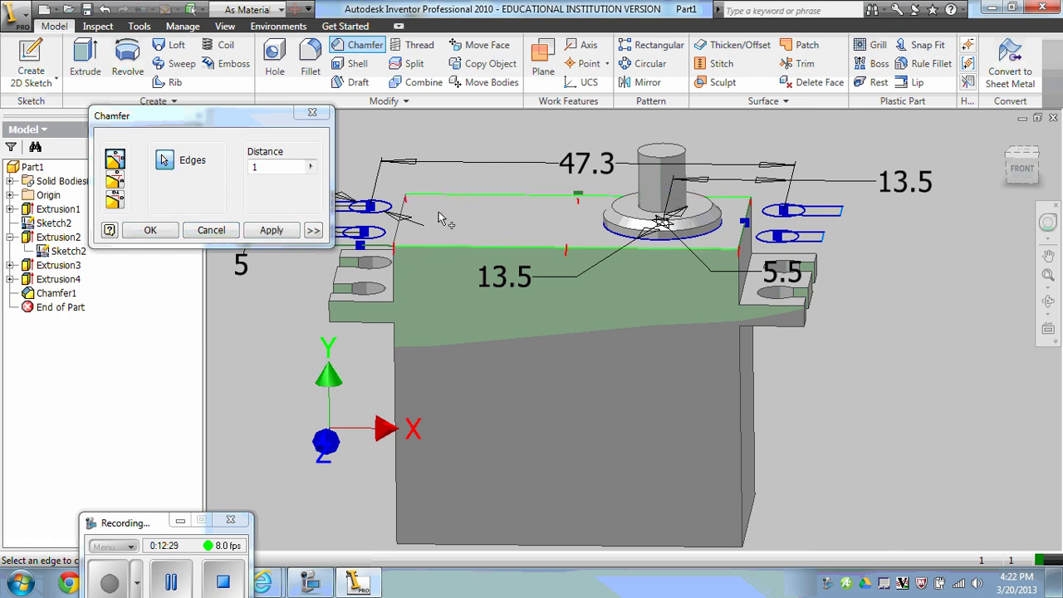
click(403, 236)
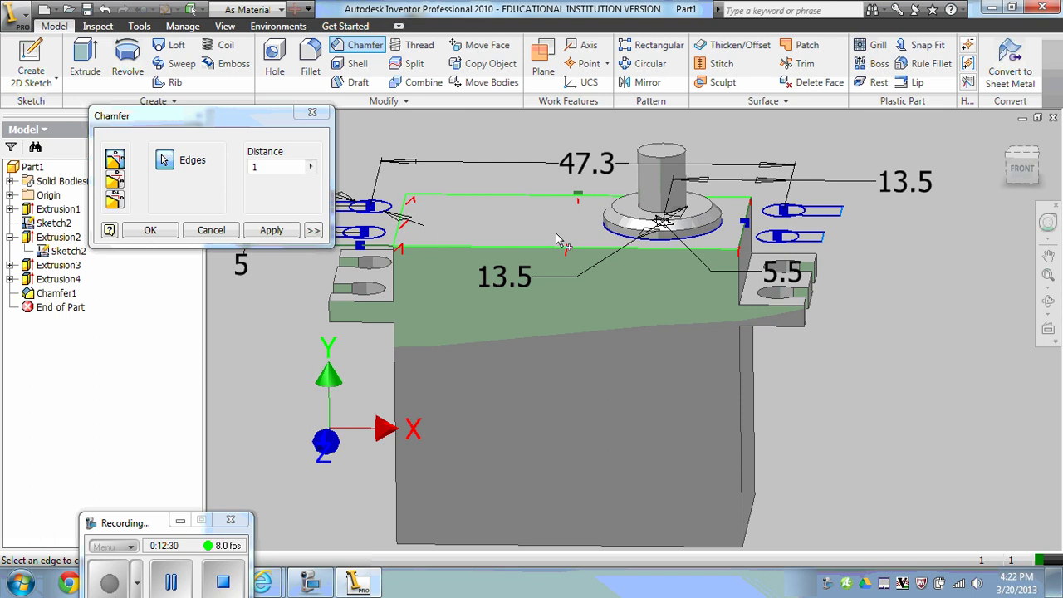
click(745, 238)
click(287, 166)
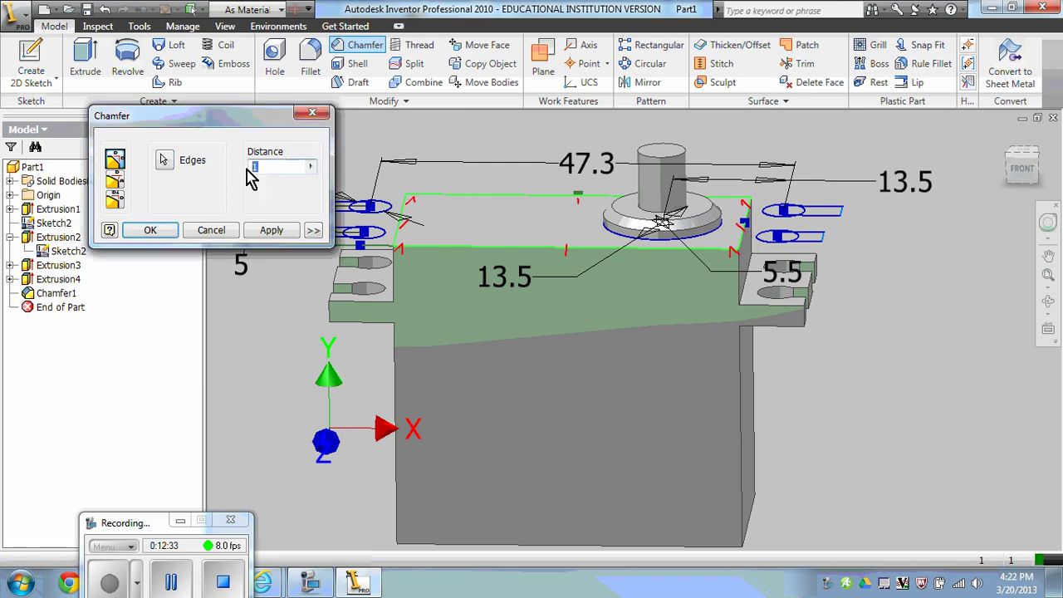
text(.05)
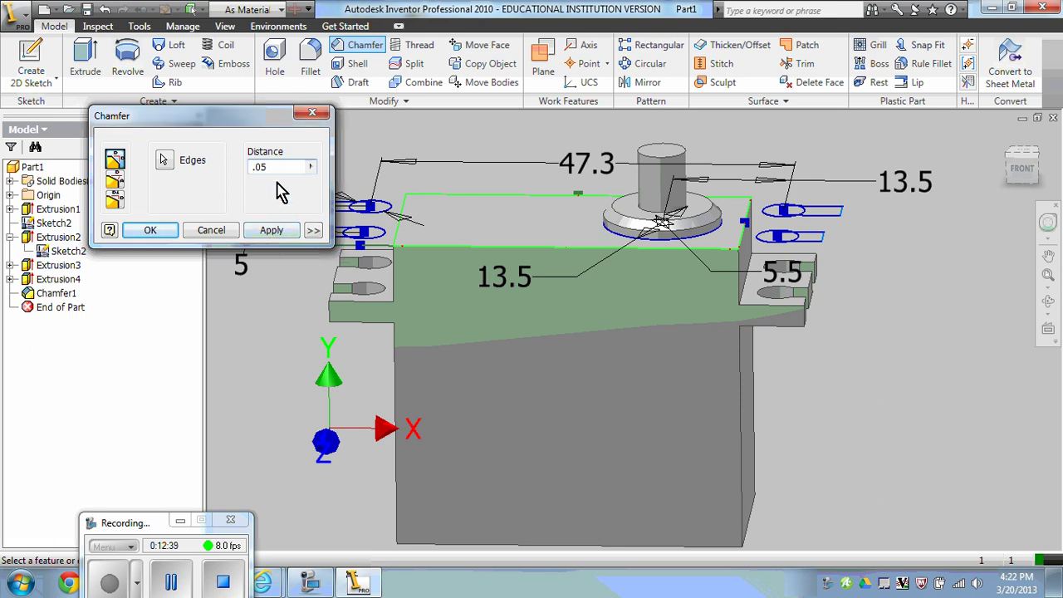
text(5)
click(275, 232)
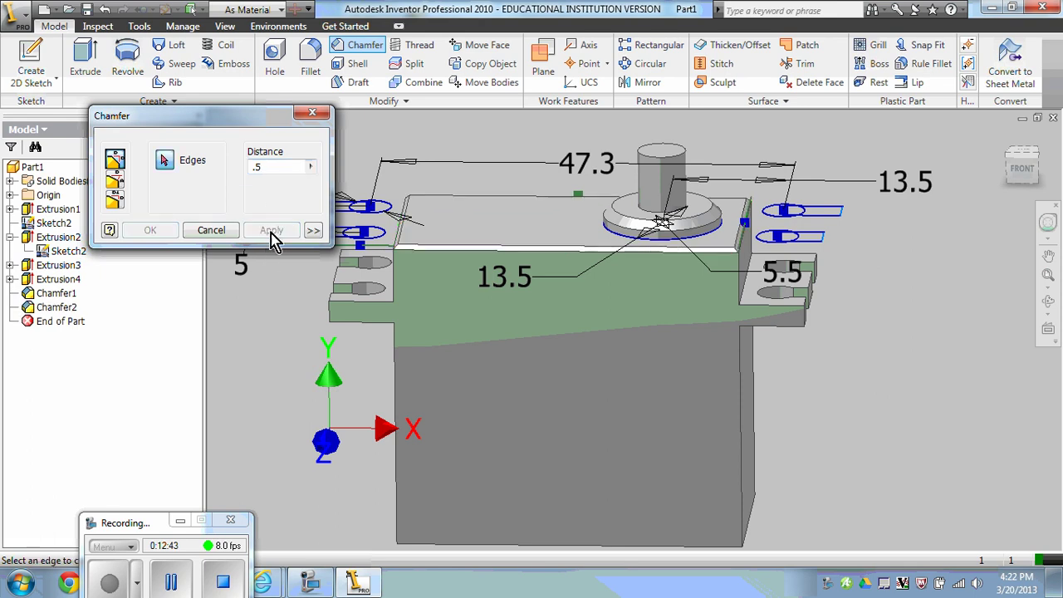
click(204, 233)
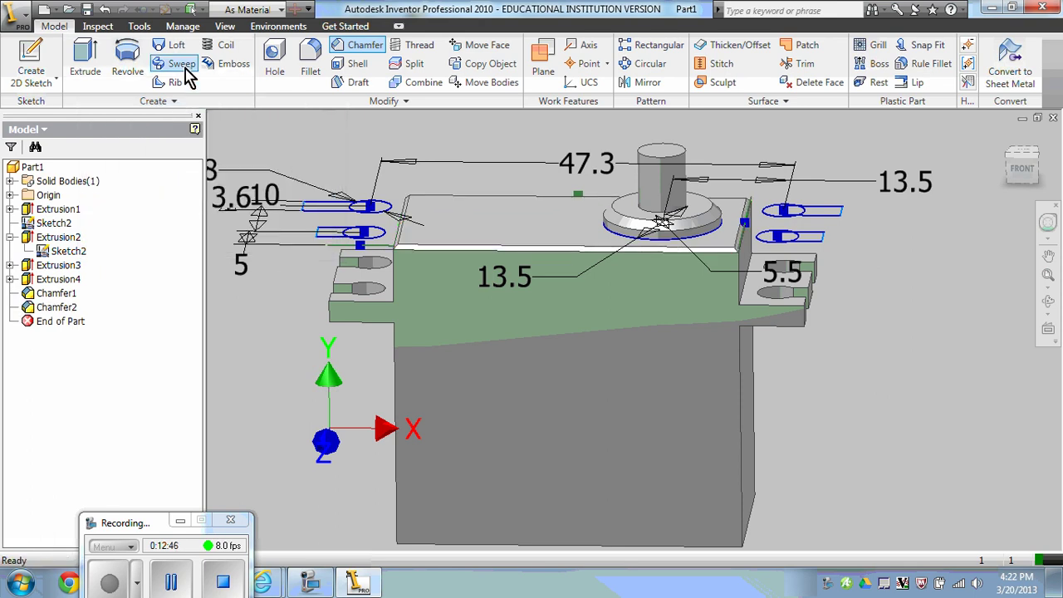
- Fillet the body's vertical and bottom edges with a .5 radius, then return to the Home view
click(310, 54)
drag(359, 216, 230, 70)
click(194, 135)
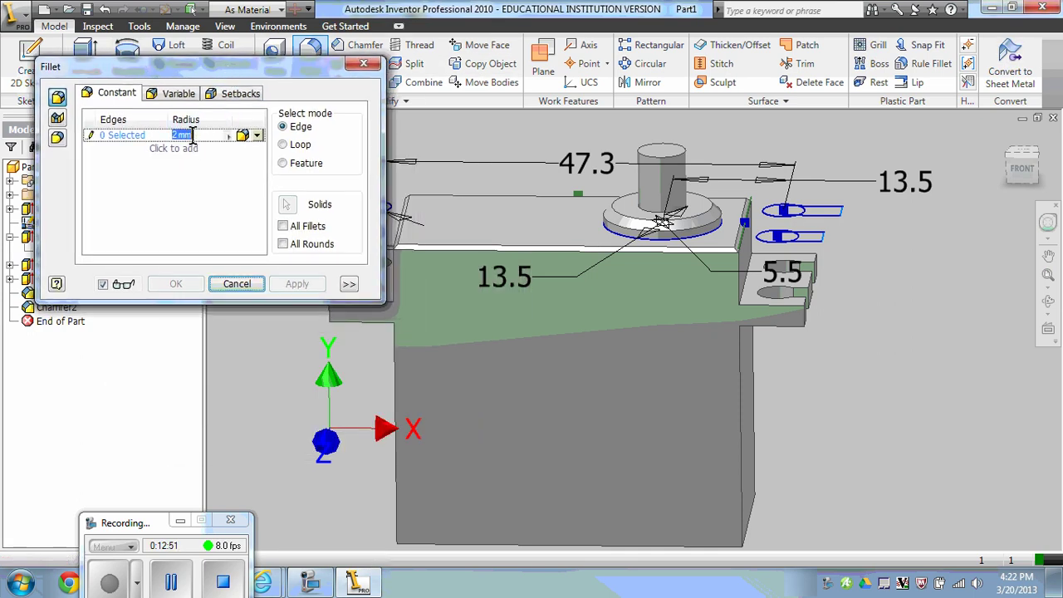
key(BackSpace)
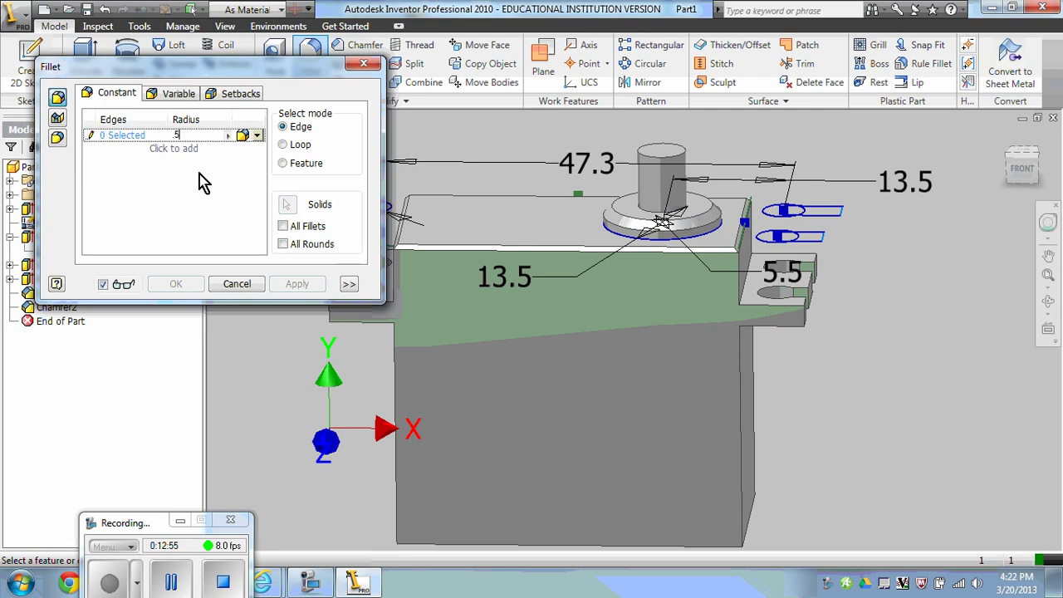
click(740, 452)
click(753, 440)
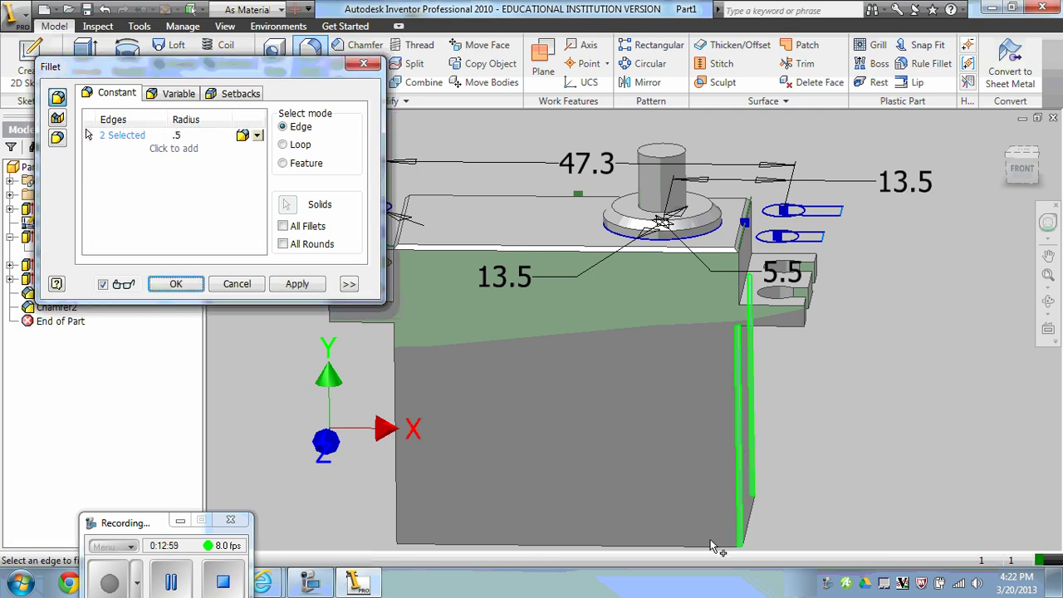
click(712, 546)
click(751, 530)
click(172, 584)
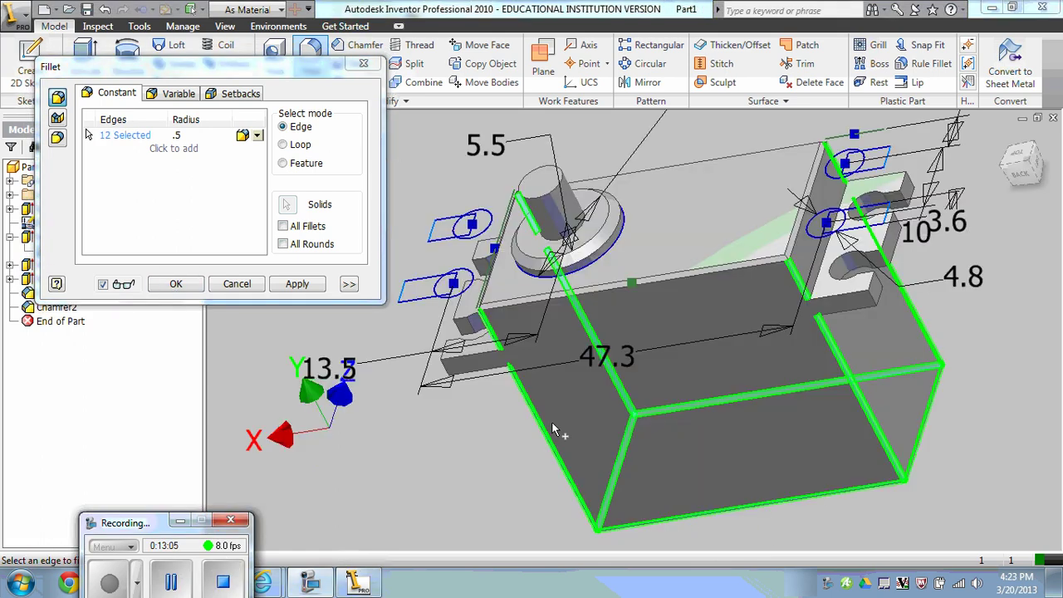
click(304, 285)
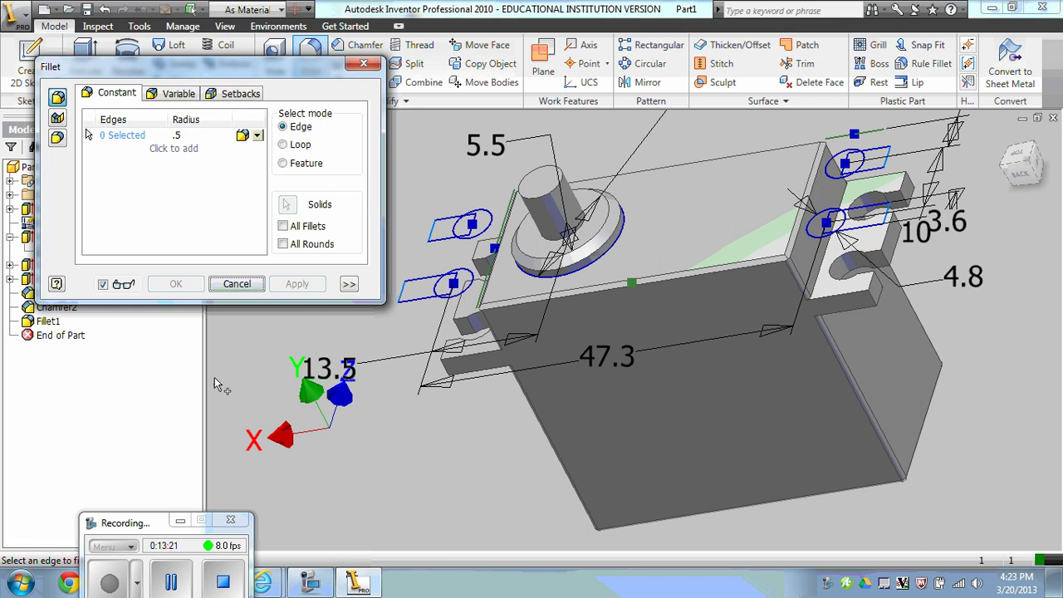
click(1005, 139)
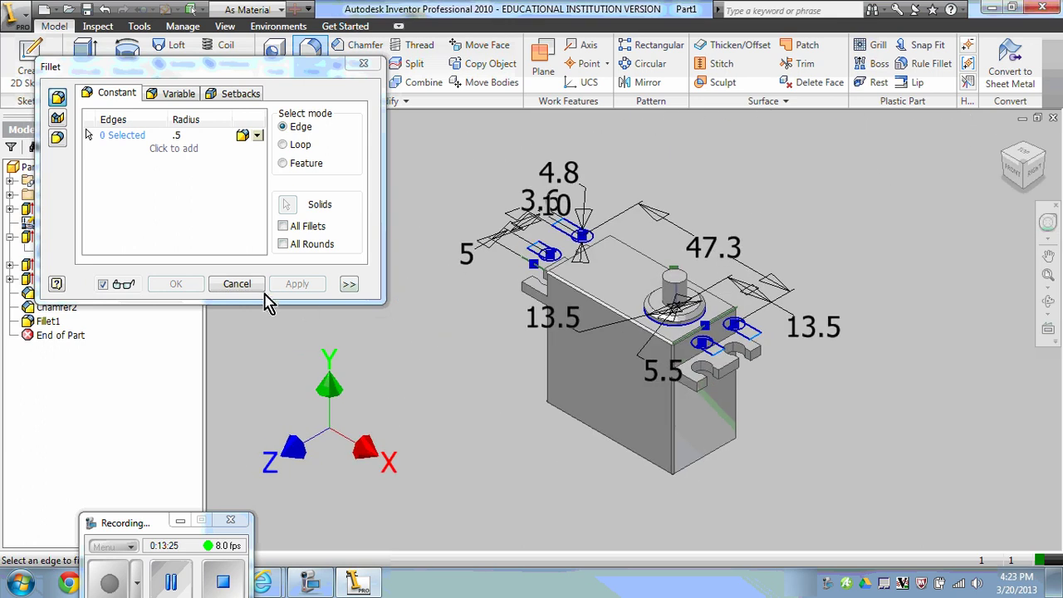
- Close the Fillet dialog and turn off Sketch2's visibility in the browser
click(237, 284)
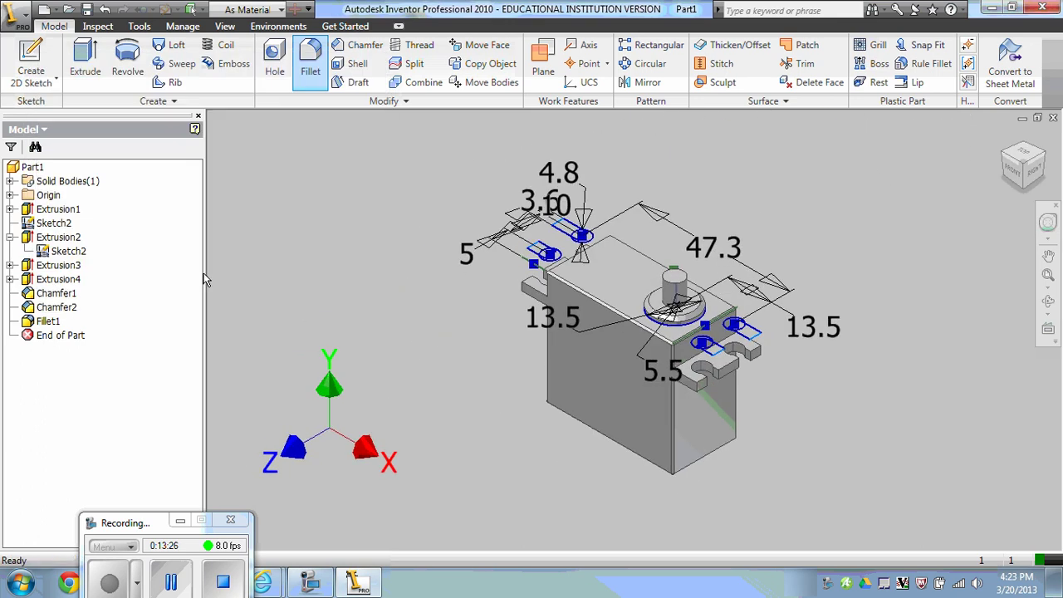
right_click(62, 255)
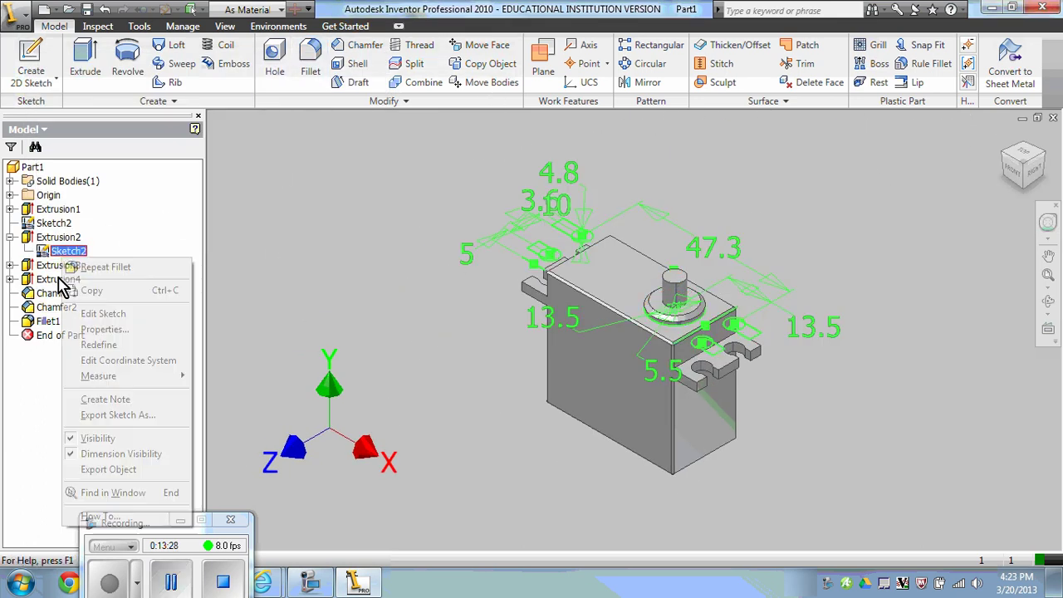
click(114, 440)
scroll(467, 337, down, 3)
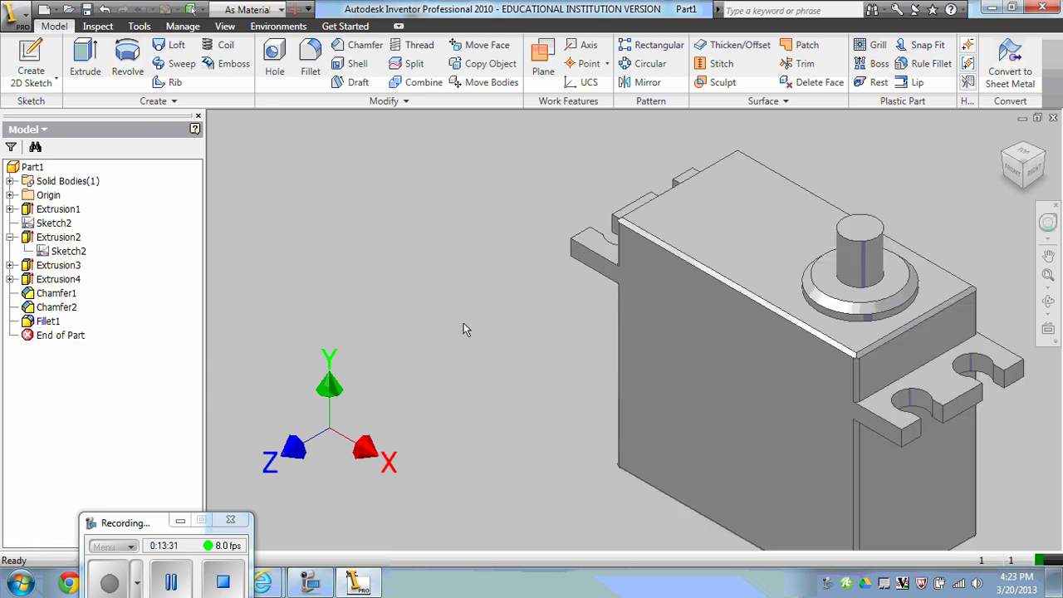